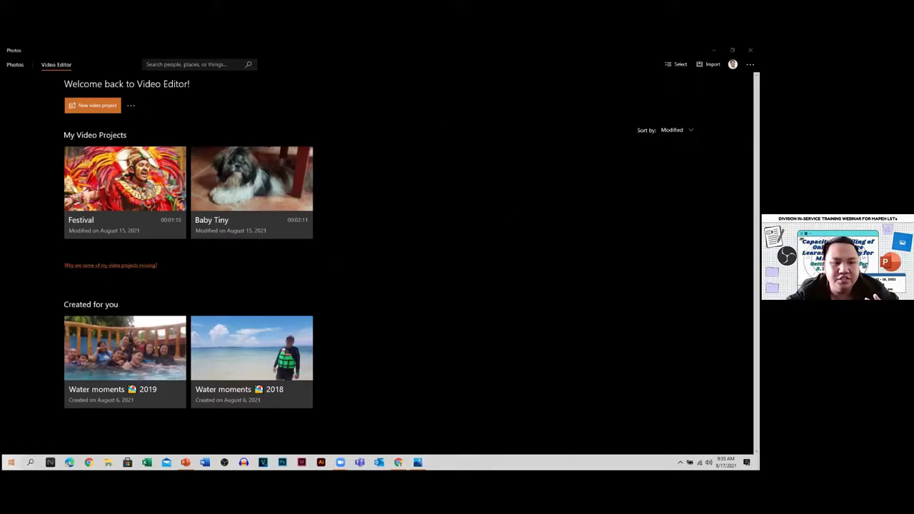
Step: Look through the list of installed apps for the Video Editor and Photos entries
{"action": "left_click", "coordinate": [10, 462]}
{"action": "scroll", "coordinate": [71, 374], "scroll_direction": "down", "scroll_amount": 10}
{"action": "scroll", "coordinate": [72, 374], "scroll_direction": "down", "scroll_amount": 12}
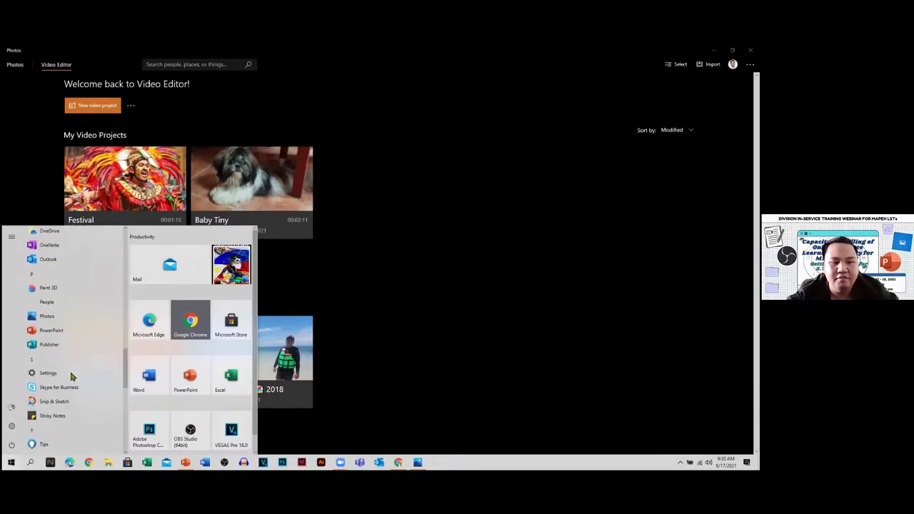
{"action": "scroll", "coordinate": [72, 376], "scroll_direction": "down", "scroll_amount": 4}
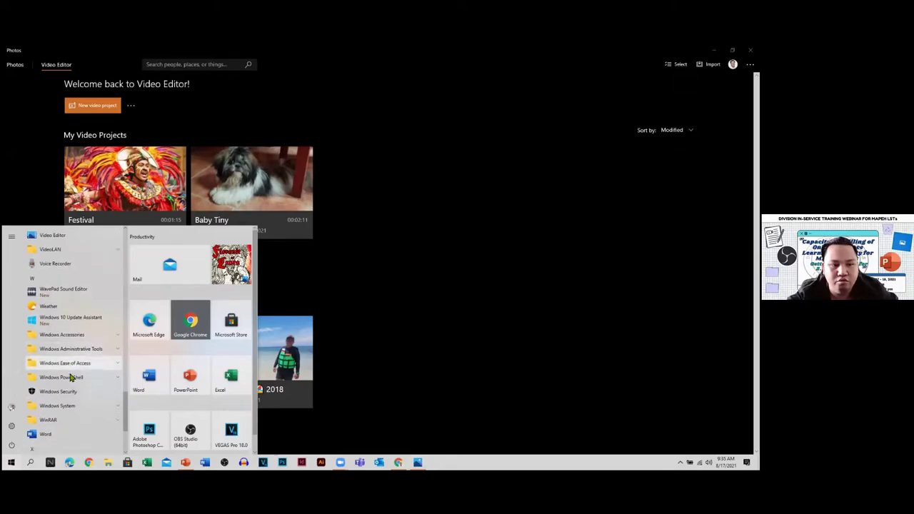
{"action": "scroll", "coordinate": [59, 408], "scroll_direction": "up", "scroll_amount": 5}
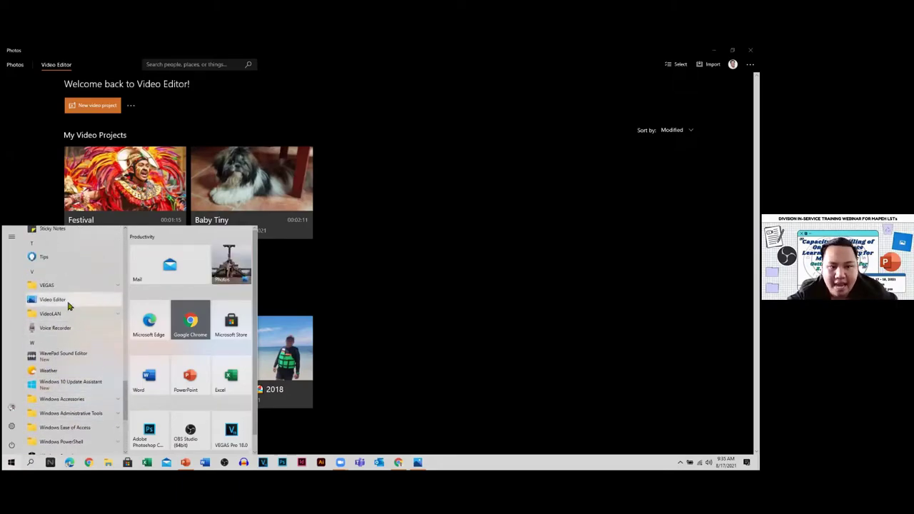
{"action": "scroll", "coordinate": [69, 305], "scroll_direction": "up", "scroll_amount": 3}
{"action": "scroll", "coordinate": [69, 305], "scroll_direction": "up", "scroll_amount": 2}
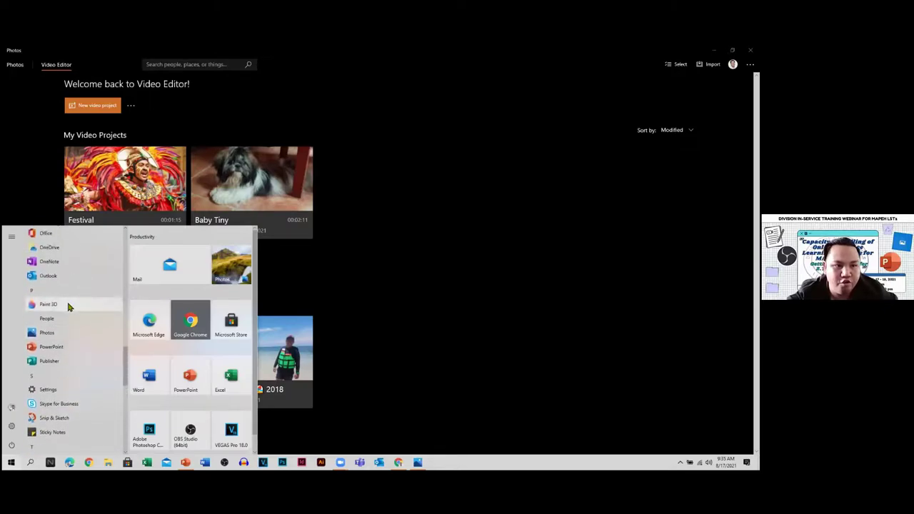
Step: Close the Photos window and relaunch Photos from the list of installed apps
{"action": "left_click", "coordinate": [750, 50]}
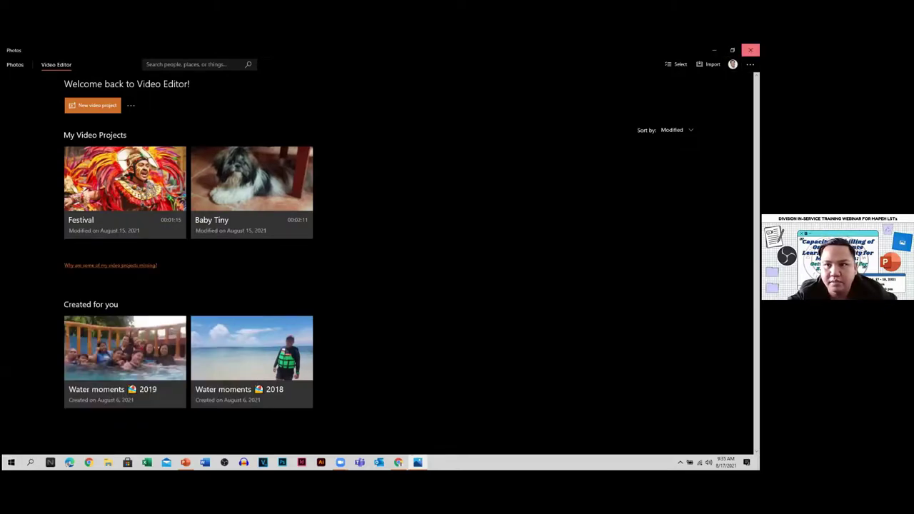
{"action": "left_click", "coordinate": [750, 49]}
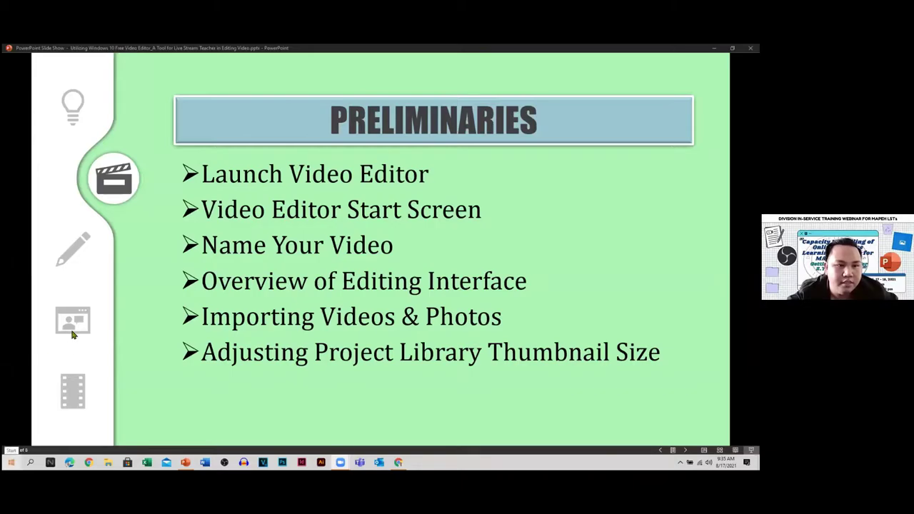
{"action": "left_click", "coordinate": [11, 462]}
{"action": "scroll", "coordinate": [71, 334], "scroll_direction": "down", "scroll_amount": 5}
{"action": "scroll", "coordinate": [71, 334], "scroll_direction": "down", "scroll_amount": 5}
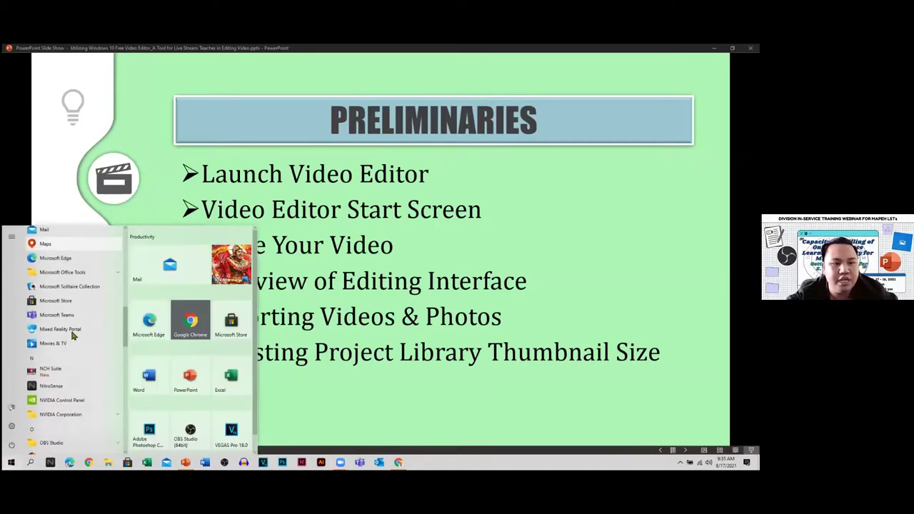
{"action": "scroll", "coordinate": [71, 334], "scroll_direction": "down", "scroll_amount": 2}
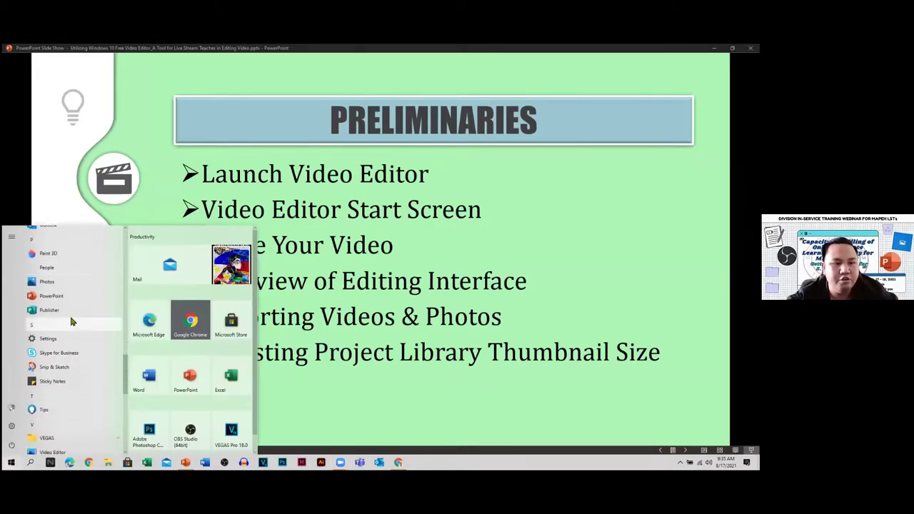
{"action": "left_click", "coordinate": [69, 286]}
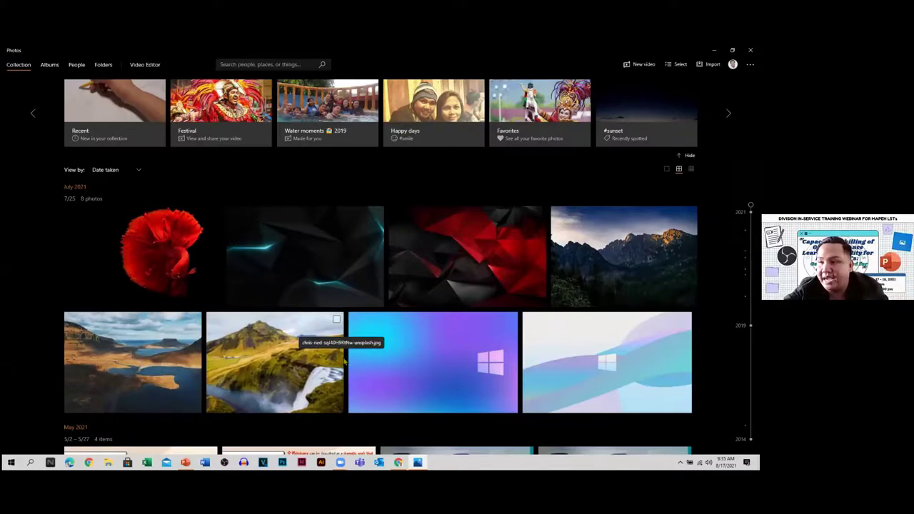
Step: Browse the photo collection down to the May 2021 festival pictures, and open the Video Editor page
{"action": "scroll", "coordinate": [345, 362], "scroll_direction": "down", "scroll_amount": 3}
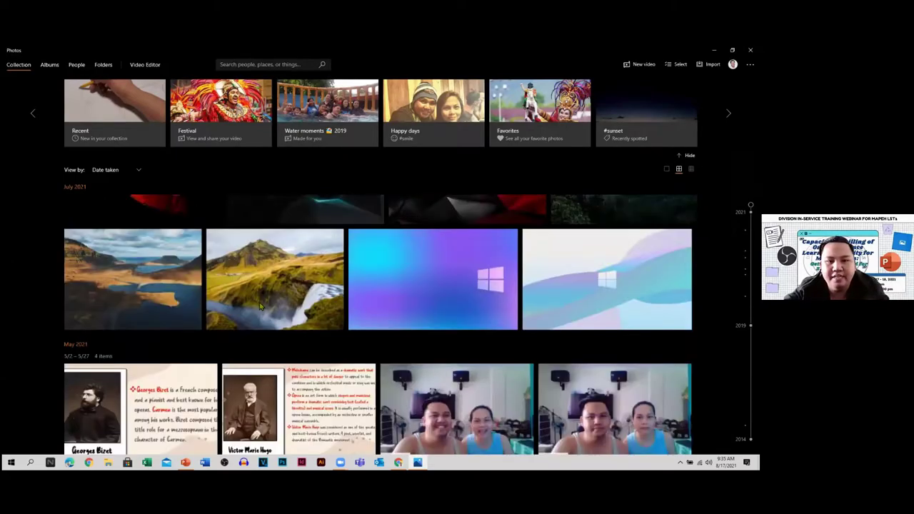
{"action": "scroll", "coordinate": [270, 300], "scroll_direction": "down", "scroll_amount": 2}
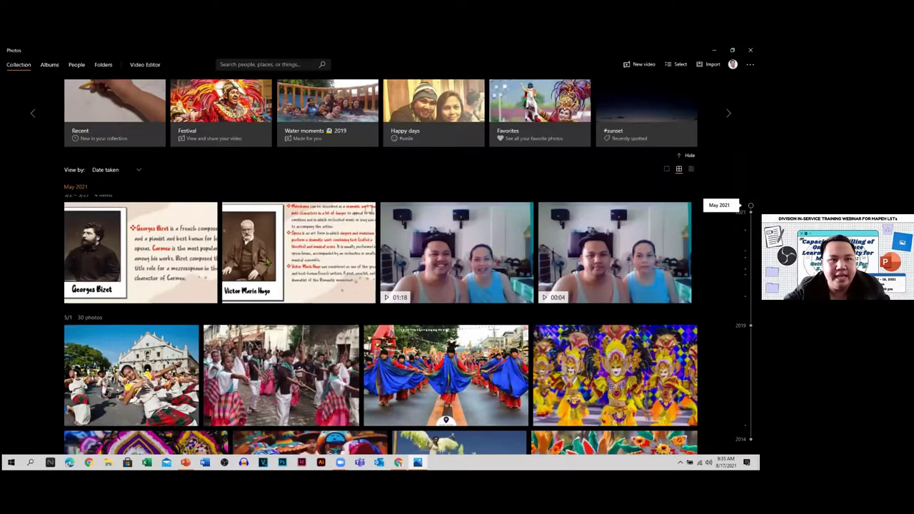
{"action": "scroll", "coordinate": [29, 66], "scroll_direction": "down", "scroll_amount": 3}
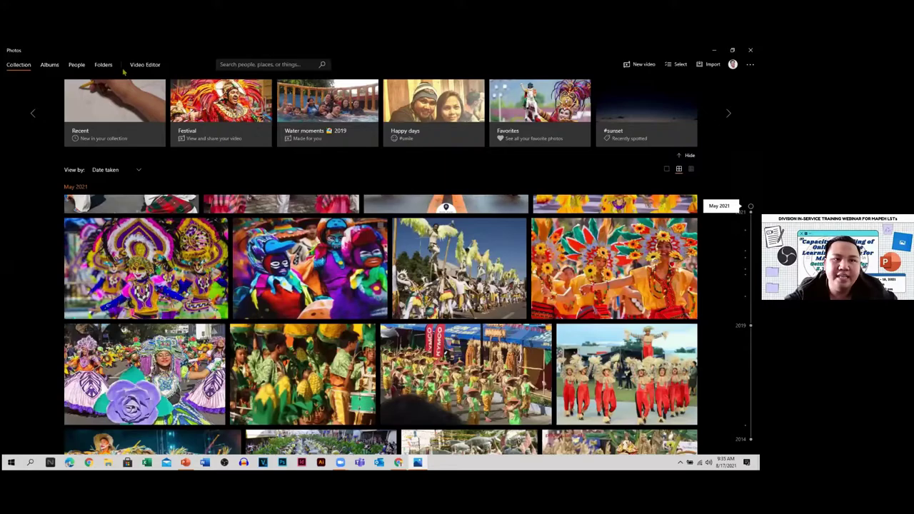
{"action": "scroll", "coordinate": [111, 68], "scroll_direction": "up", "scroll_amount": 1}
{"action": "left_click", "coordinate": [9, 66]}
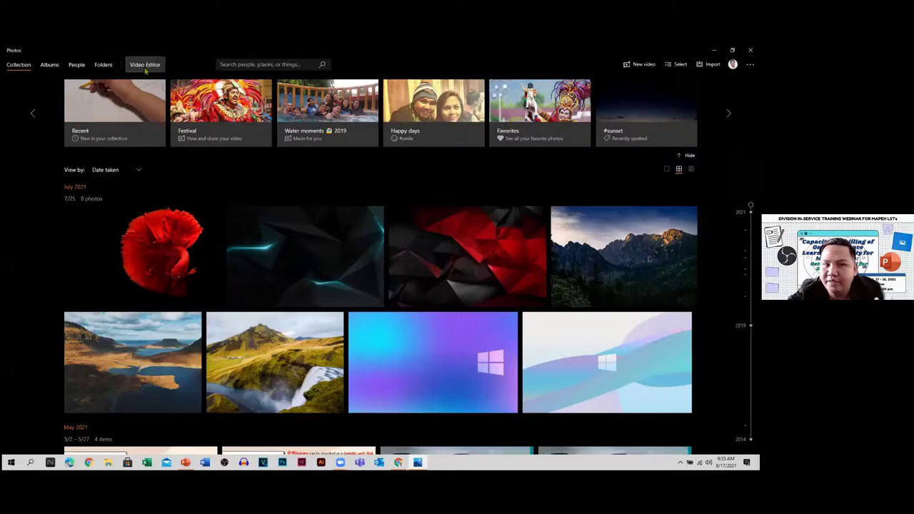
{"action": "left_click", "coordinate": [145, 66]}
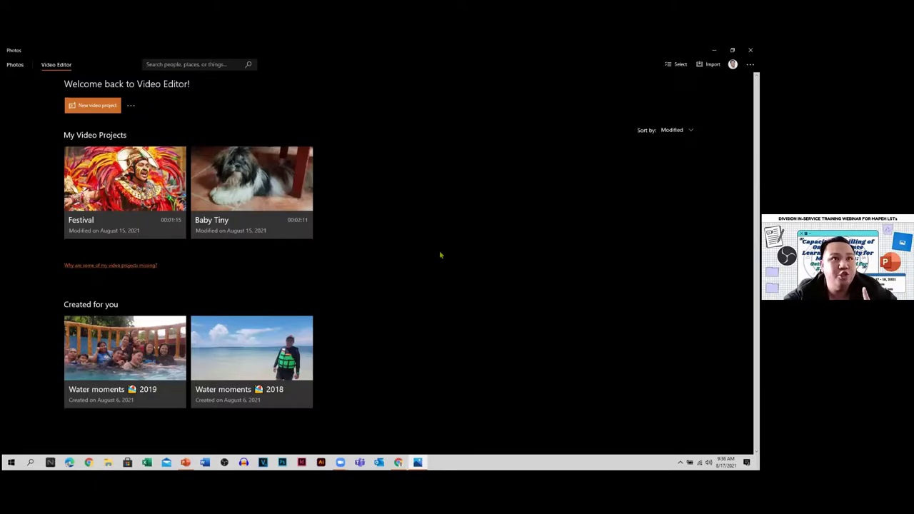
Step: Examine the sorting options for the existing video projects and leave the order on Modified
{"action": "left_click", "coordinate": [73, 111]}
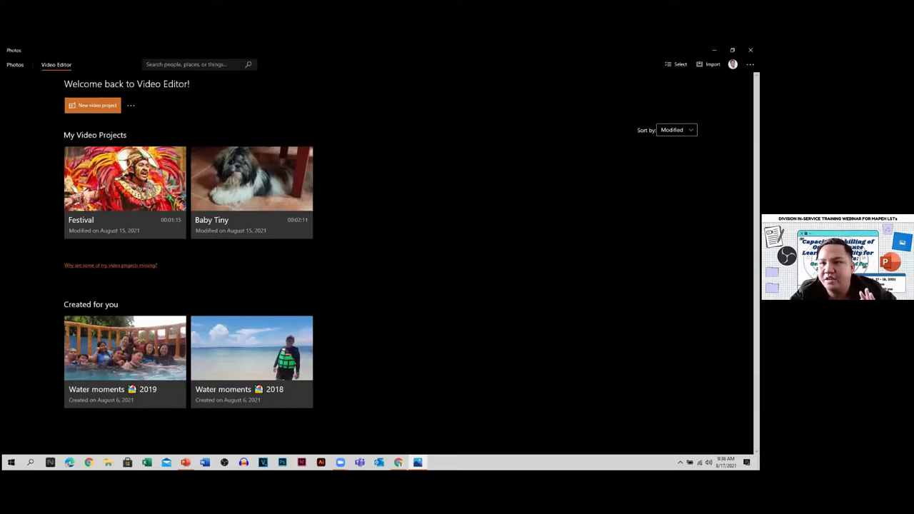
{"action": "left_click", "coordinate": [675, 130]}
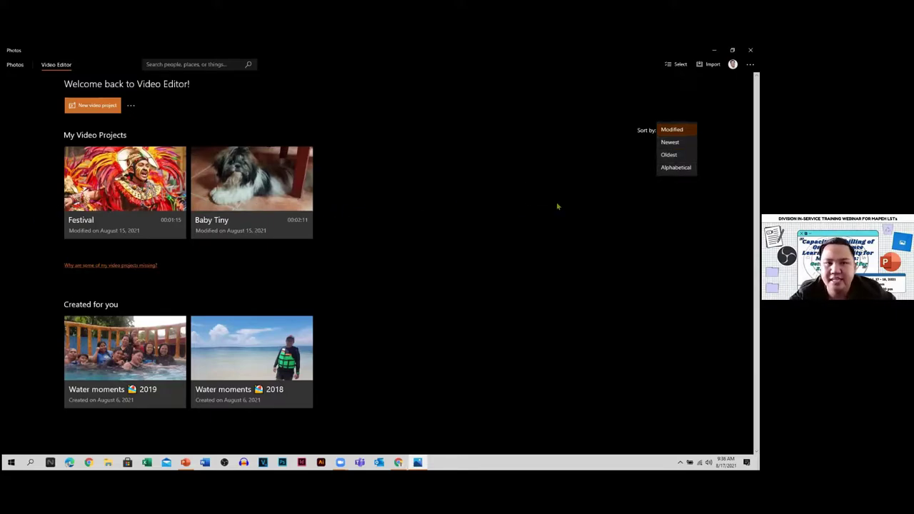
{"action": "left_click", "coordinate": [458, 193]}
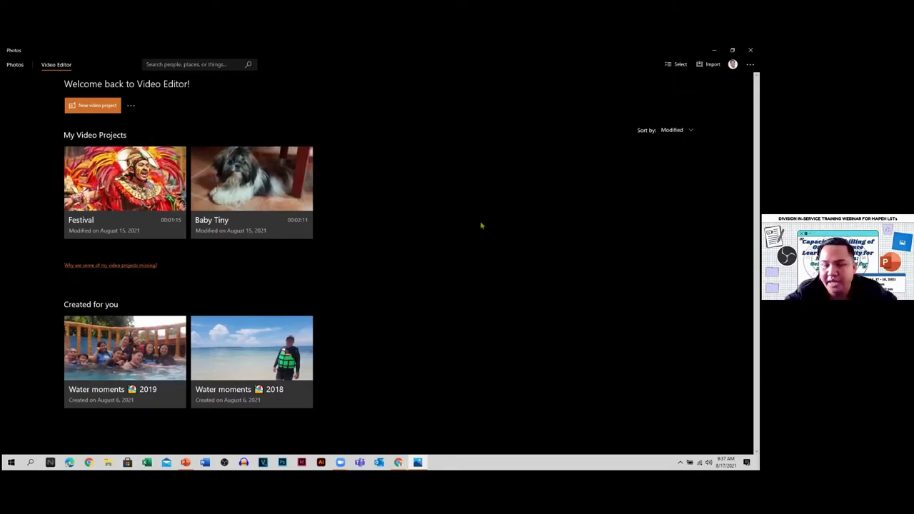
Step: Create a new video project titled "Painting of" followed by the teacher's name
{"action": "left_click", "coordinate": [99, 112]}
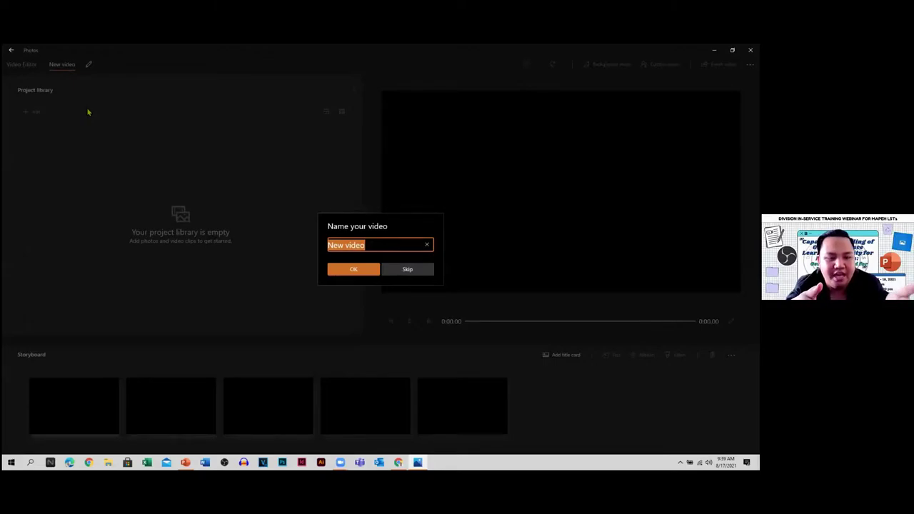
{"action": "type", "text": "Painting "}
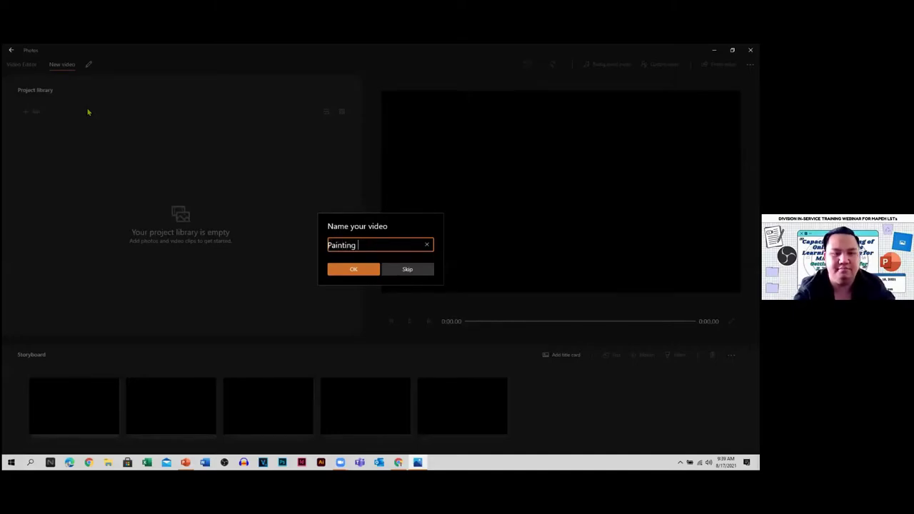
{"action": "type", "text": "of Ma"}
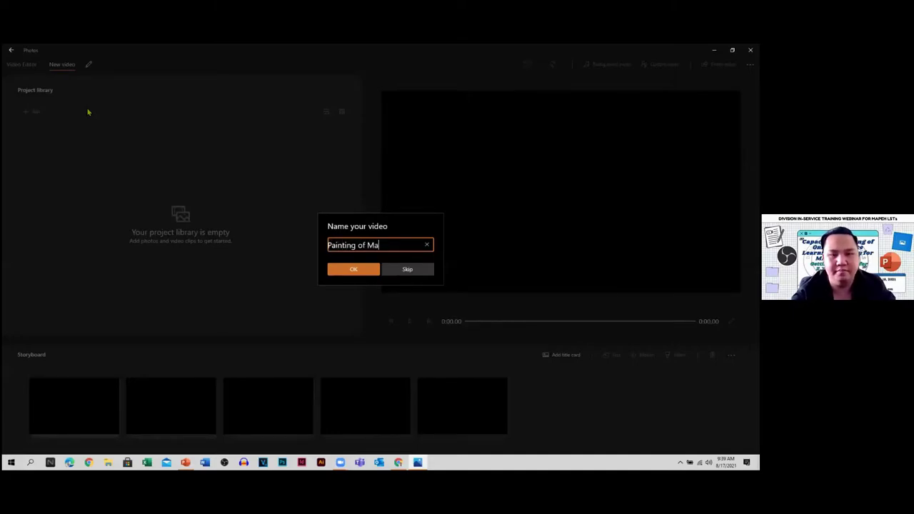
{"action": "type", "text": "'am SHe"}
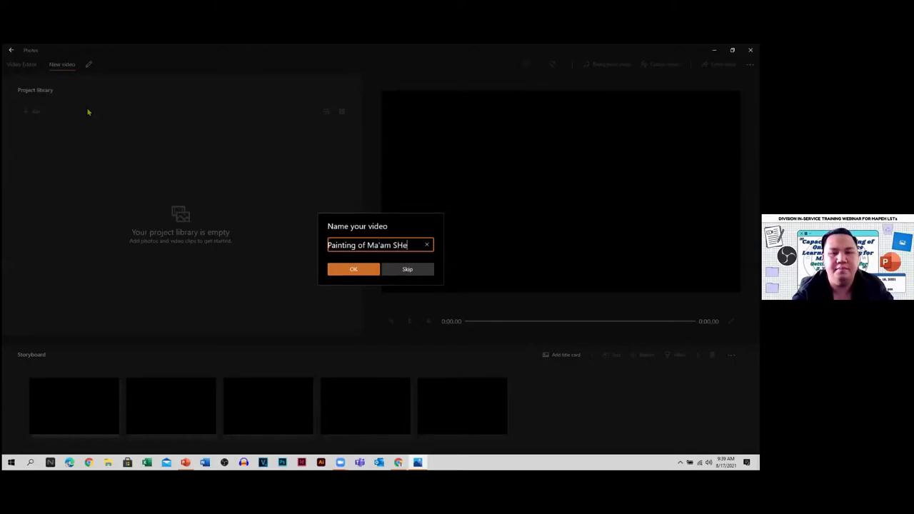
{"action": "key", "text": "BackSpace"}
{"action": "key", "text": "BackSpace"}
{"action": "type", "text": "he"}
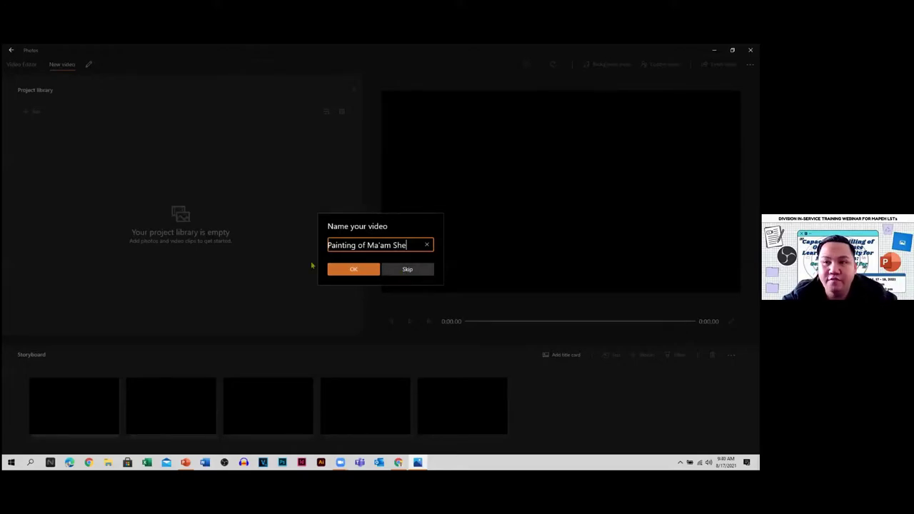
{"action": "left_click", "coordinate": [353, 269]}
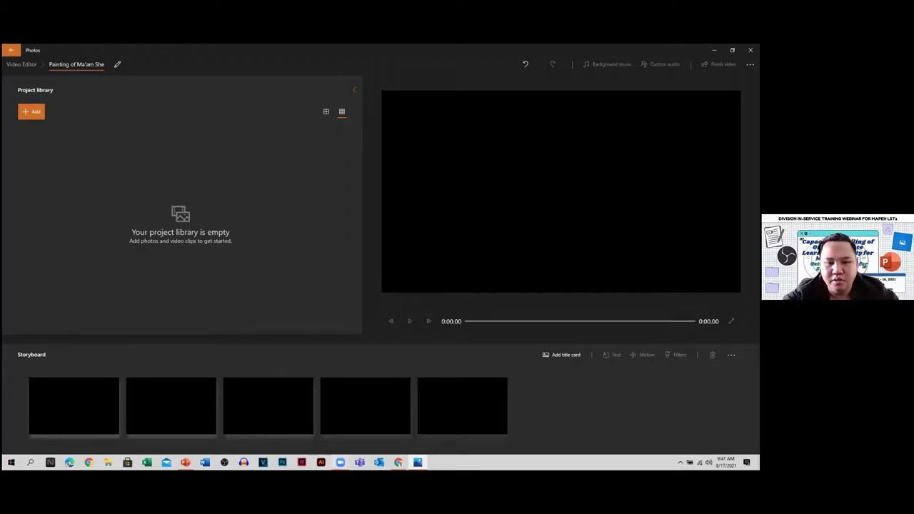
Step: View the web image search available for adding pictures to the project, and return to the project
{"action": "mouse_move", "coordinate": [340, 462]}
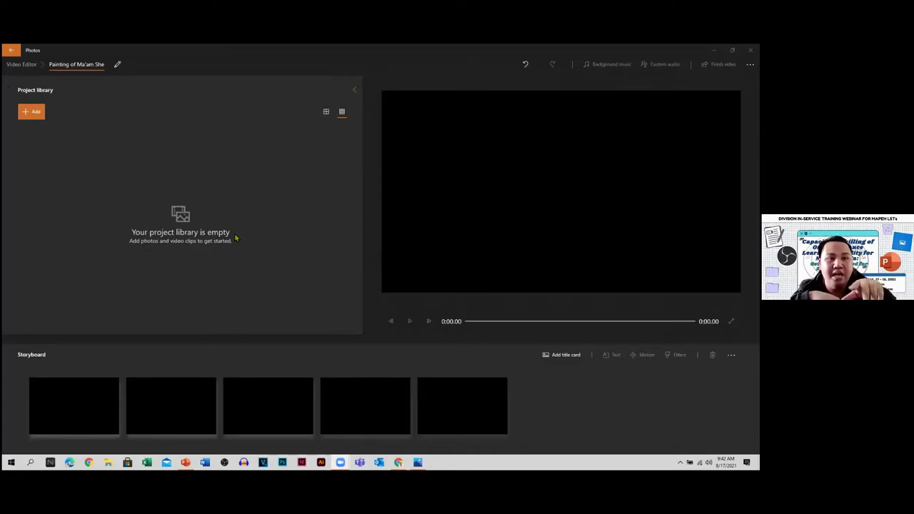
{"action": "left_click", "coordinate": [33, 114]}
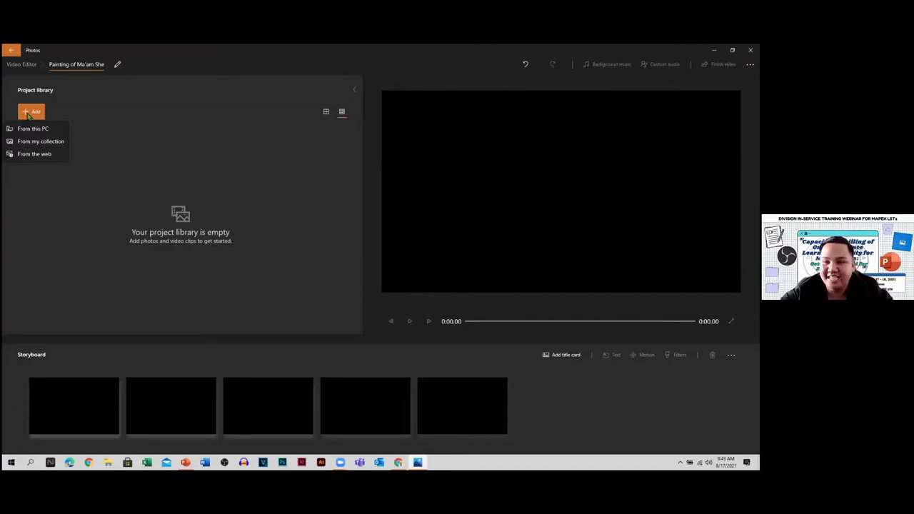
{"action": "left_click", "coordinate": [32, 157]}
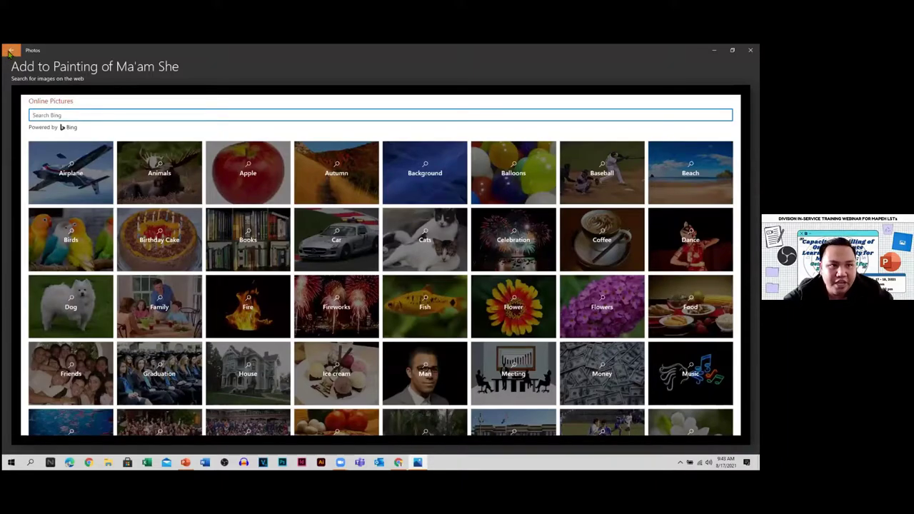
{"action": "left_click", "coordinate": [10, 52]}
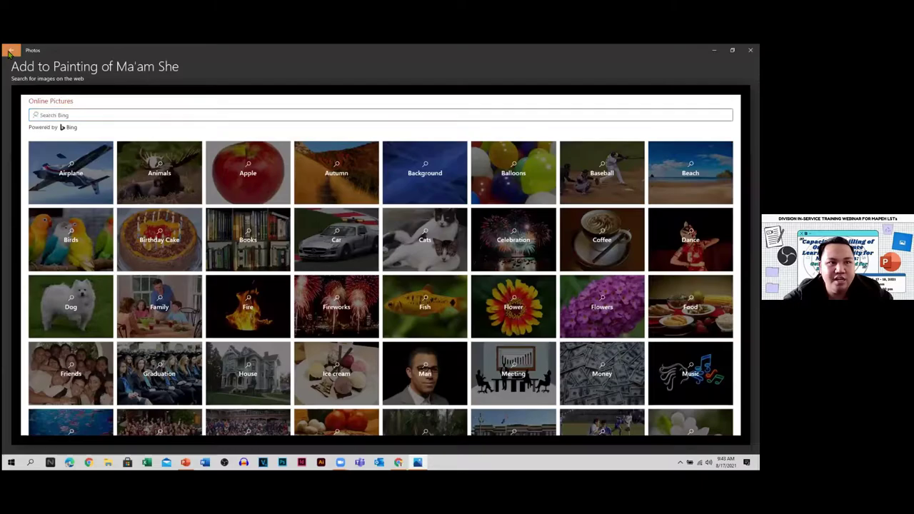
Step: Browse the personal photo collection available for adding media, and return to the project without selecting anything
{"action": "left_click", "coordinate": [34, 113]}
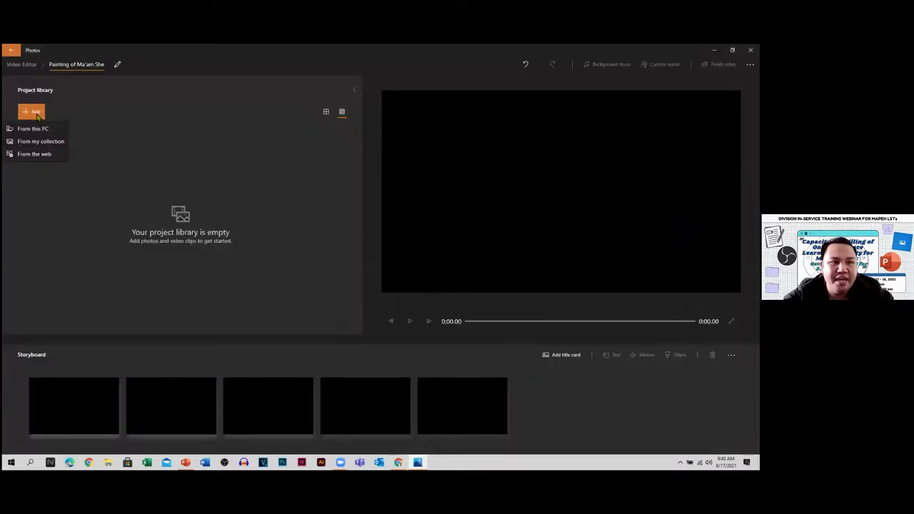
{"action": "left_click", "coordinate": [40, 145]}
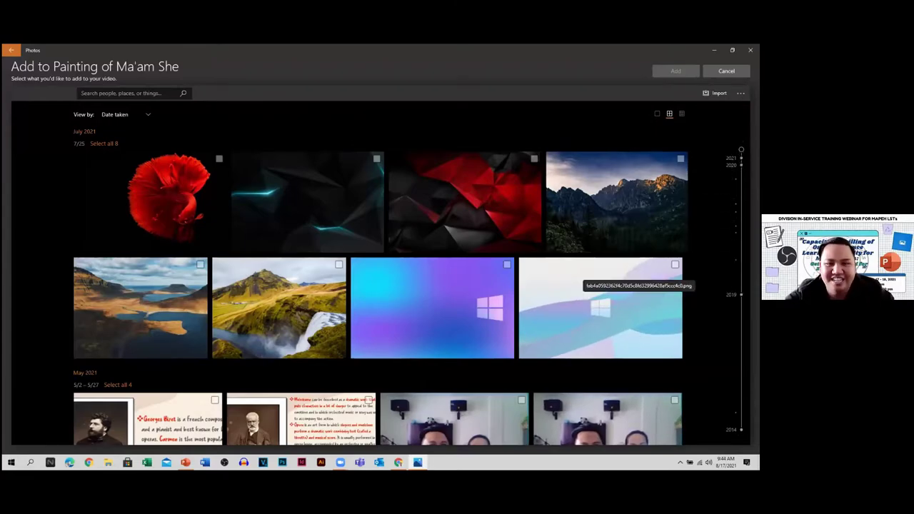
{"action": "scroll", "coordinate": [585, 282], "scroll_direction": "down", "scroll_amount": 2}
{"action": "scroll", "coordinate": [585, 282], "scroll_direction": "down", "scroll_amount": 2}
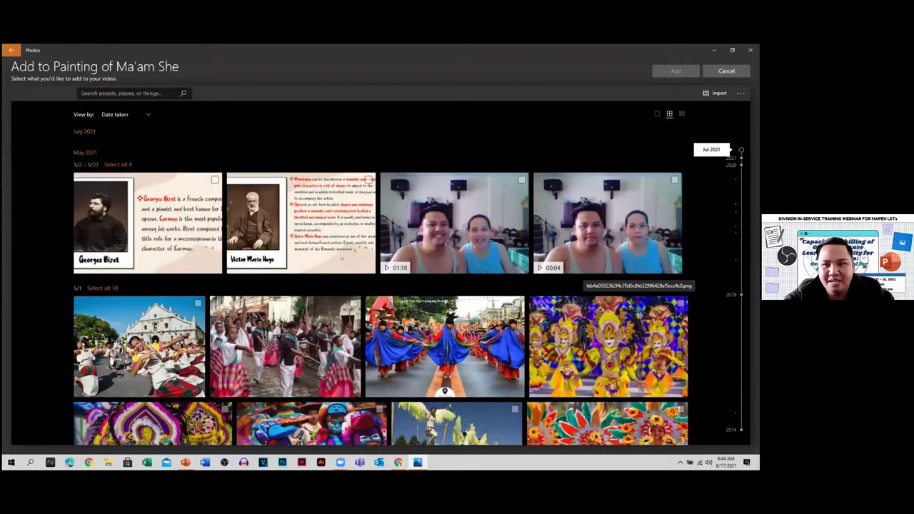
{"action": "scroll", "coordinate": [585, 282], "scroll_direction": "down", "scroll_amount": 1}
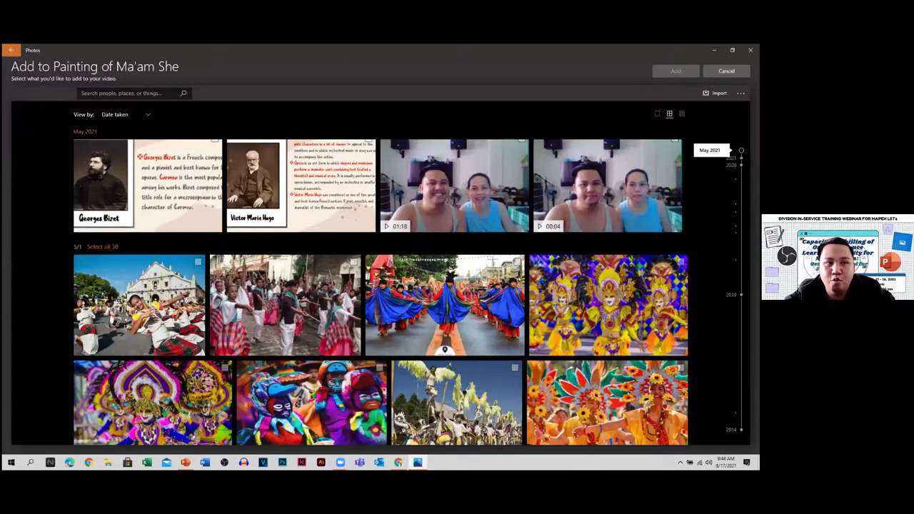
{"action": "scroll", "coordinate": [111, 152], "scroll_direction": "down", "scroll_amount": 1}
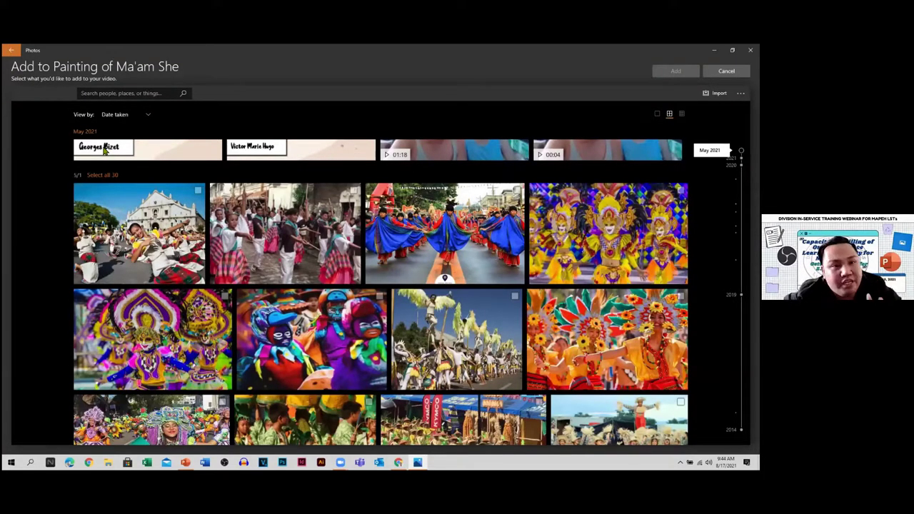
{"action": "scroll", "coordinate": [105, 148], "scroll_direction": "down", "scroll_amount": 3}
{"action": "scroll", "coordinate": [105, 149], "scroll_direction": "up", "scroll_amount": 1}
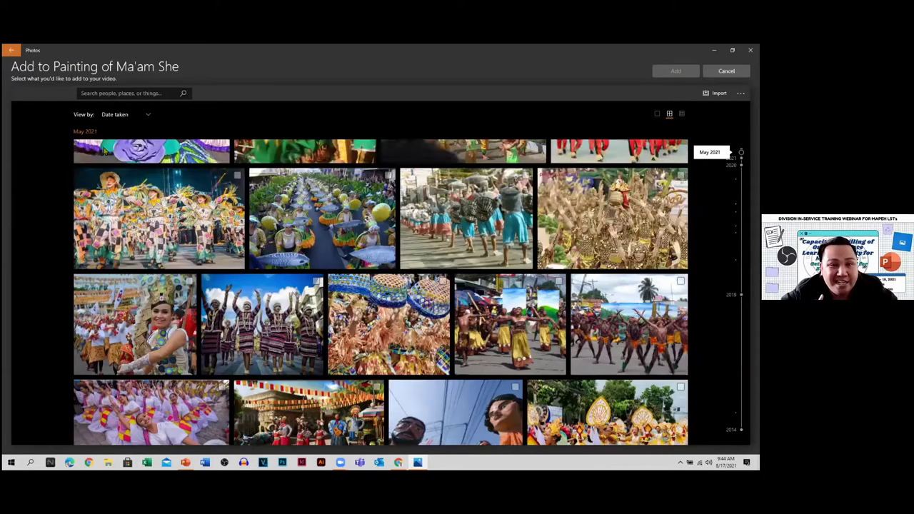
{"action": "key", "text": "Escape"}
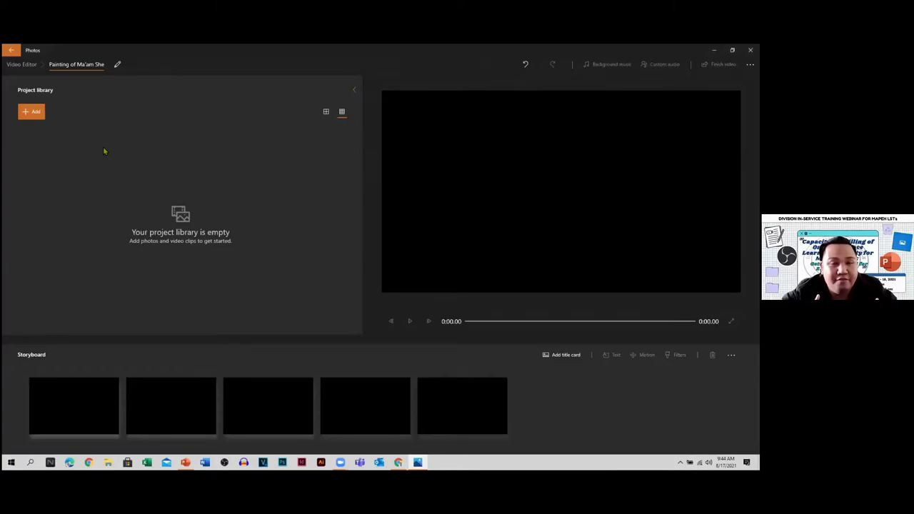
Step: Import the four MP4 clips from the PC's SAMPLE FILES (Video Editing) folder into the project library, leaving out the JPG image
{"action": "left_click", "coordinate": [37, 112]}
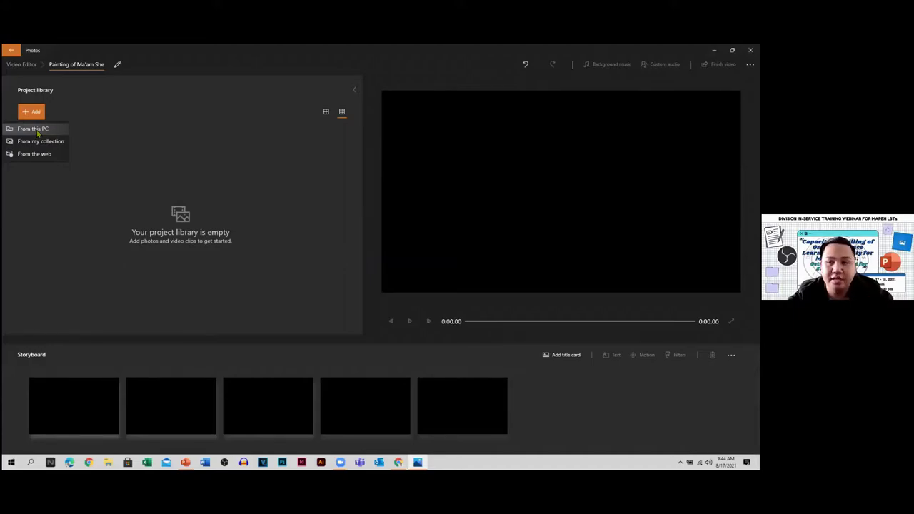
{"action": "left_click", "coordinate": [38, 133]}
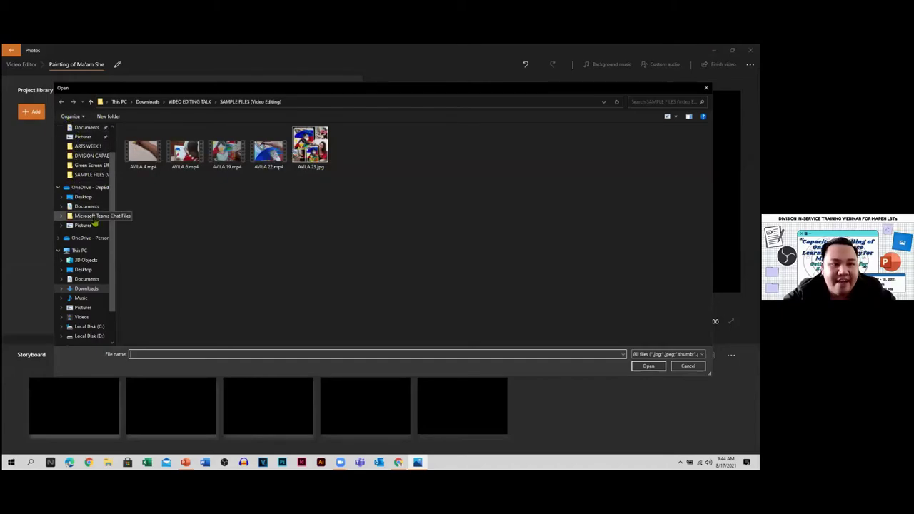
{"action": "left_click_drag", "start_coordinate": [116, 200], "coordinate": [162, 200]}
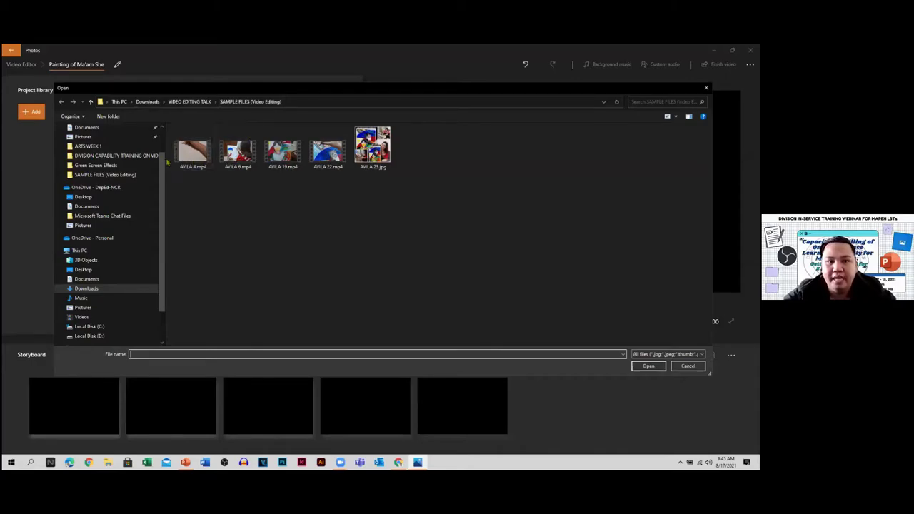
{"action": "left_click", "coordinate": [189, 160]}
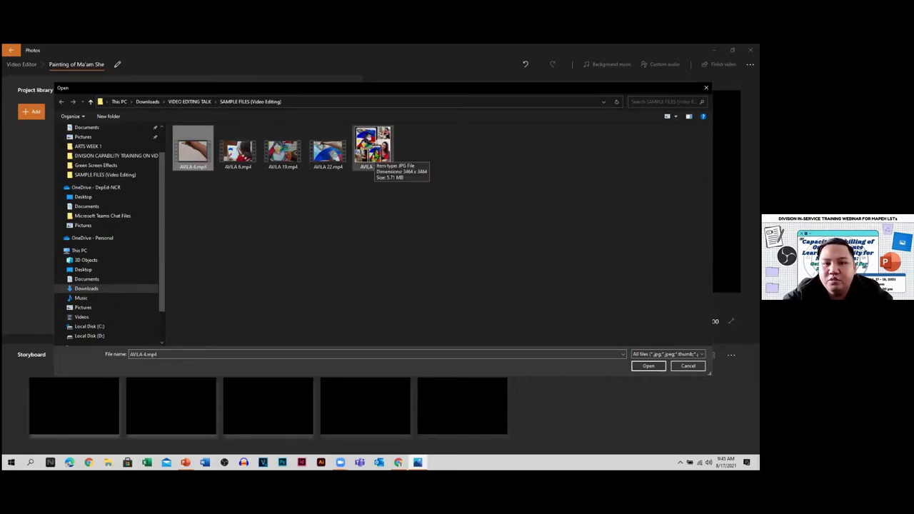
{"action": "left_click", "coordinate": [367, 158], "text": "shift"}
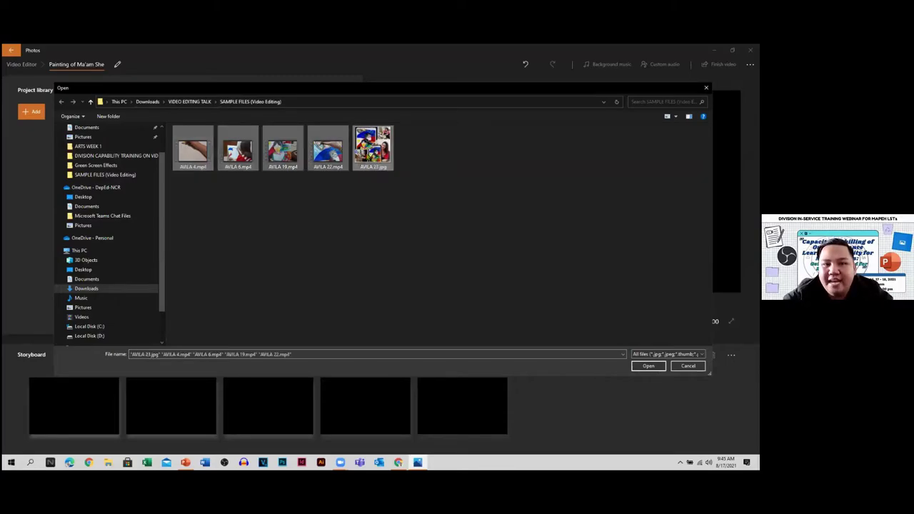
{"action": "left_click", "coordinate": [253, 207]}
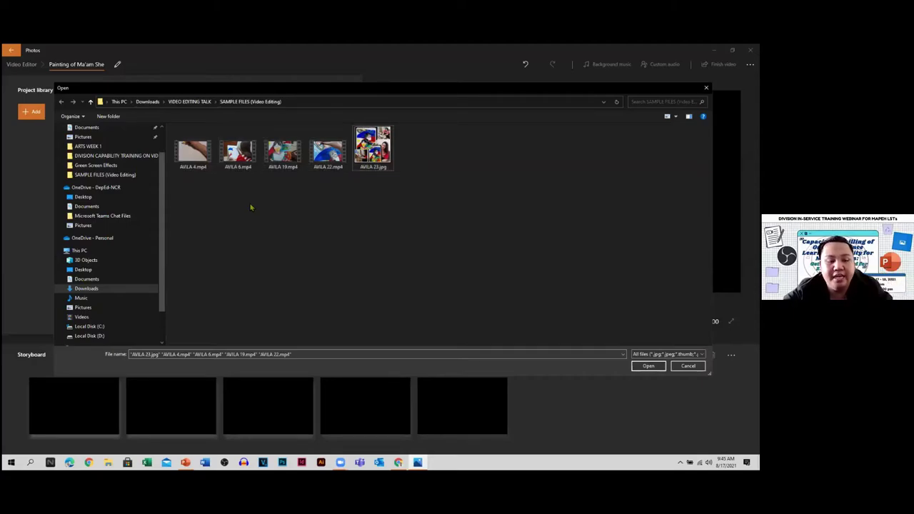
{"action": "key", "text": "ctrl+a"}
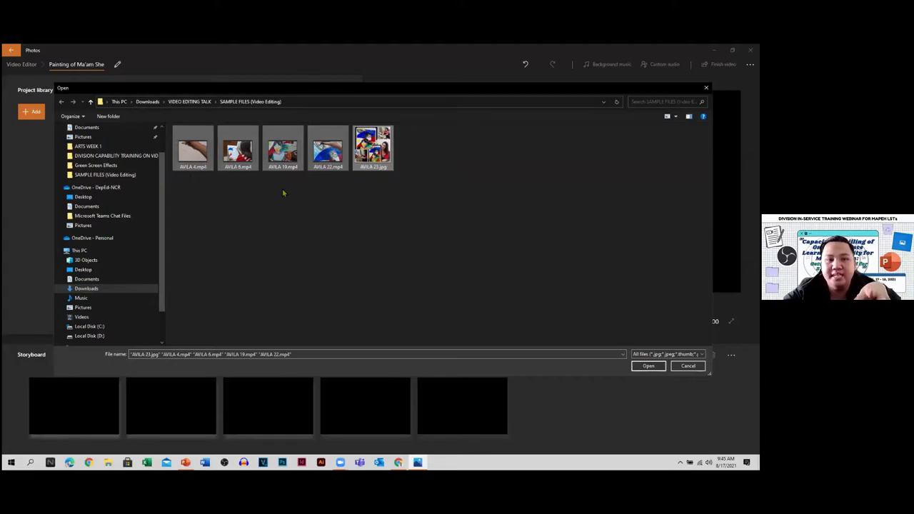
{"action": "left_click", "coordinate": [190, 154]}
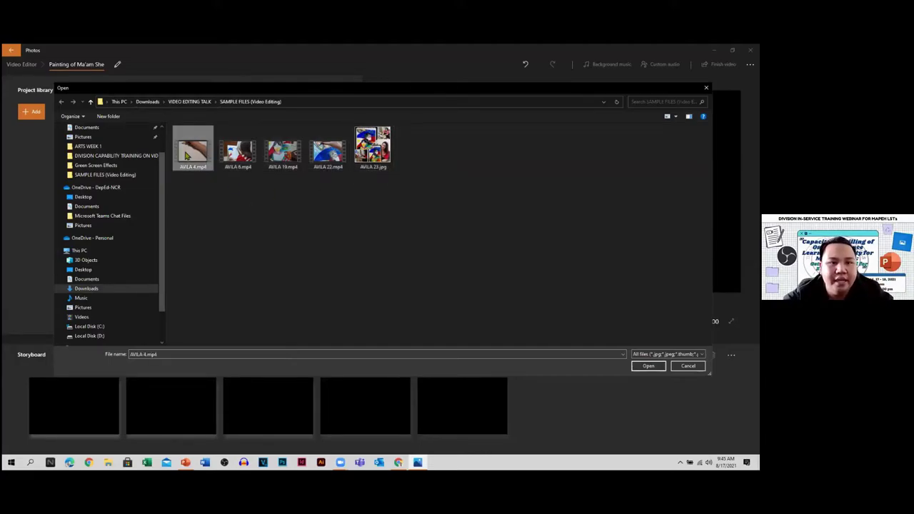
{"action": "left_click", "coordinate": [328, 149], "text": "shift"}
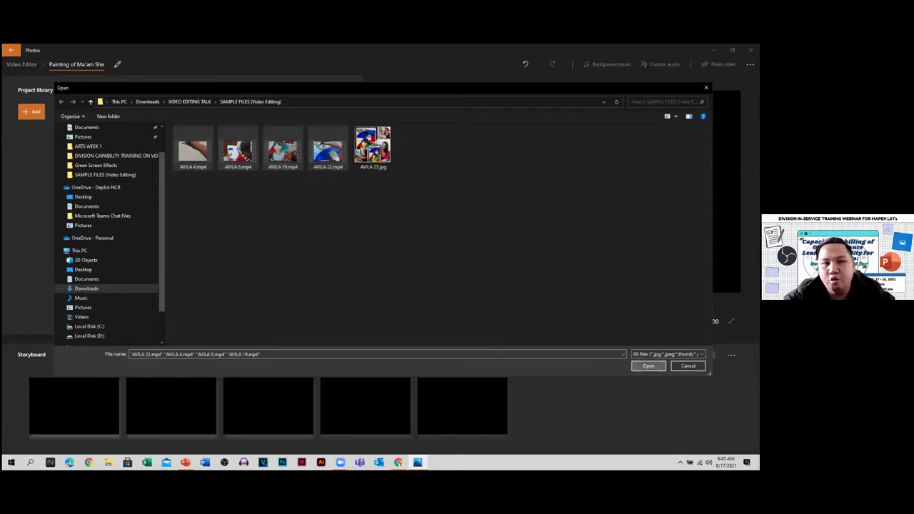
{"action": "key", "text": "Return"}
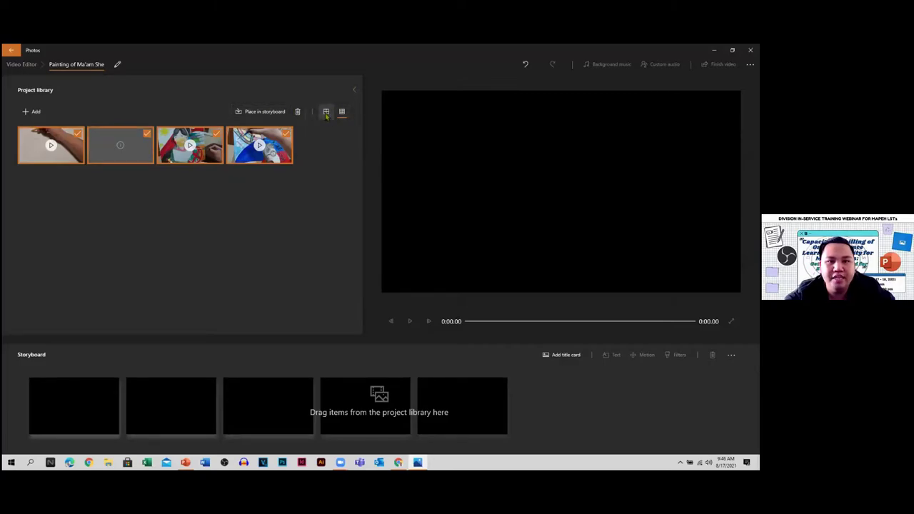
Step: View the project library with large thumbnails, return it to small thumbnails, and clear the clip selection
{"action": "left_click", "coordinate": [326, 113]}
{"action": "scroll", "coordinate": [100, 193], "scroll_direction": "down", "scroll_amount": 1}
{"action": "scroll", "coordinate": [114, 242], "scroll_direction": "up", "scroll_amount": 1}
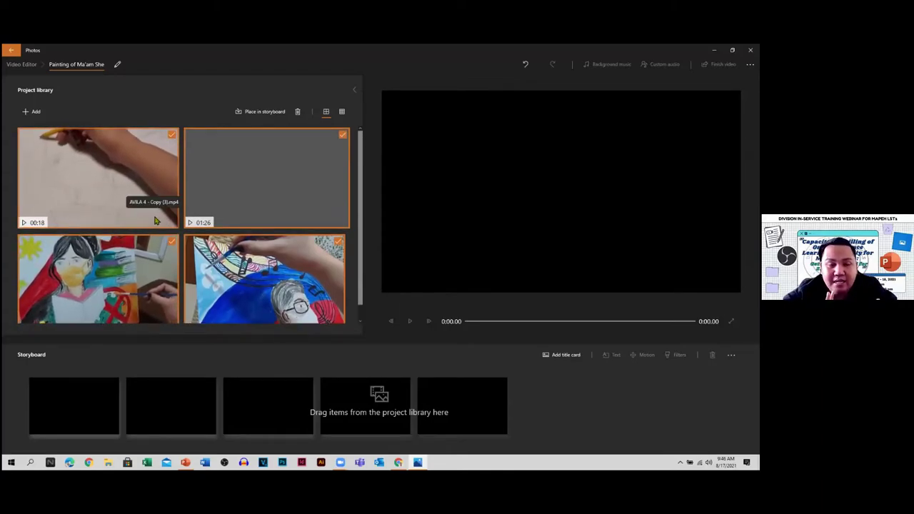
{"action": "left_click", "coordinate": [342, 112]}
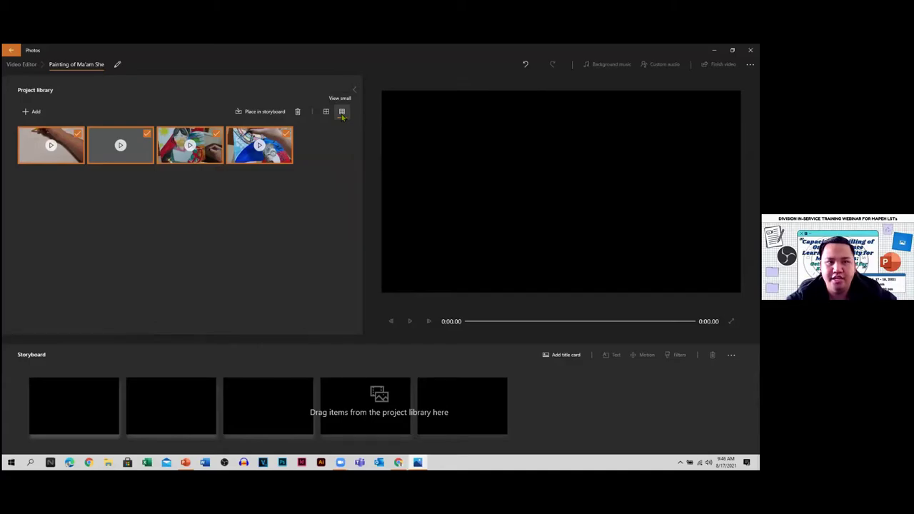
{"action": "left_click", "coordinate": [171, 233]}
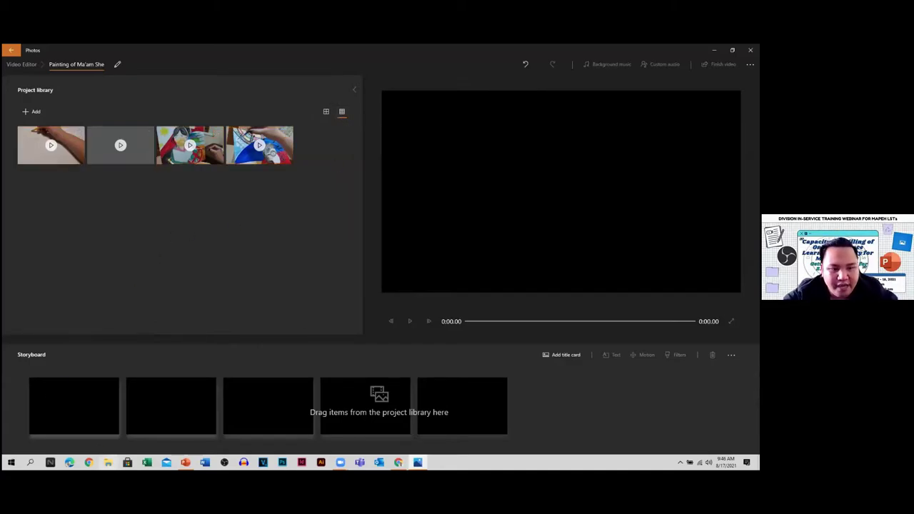
Step: Open the SAMPLE FILES (Video Editing) folder in File Explorer and place its window over the video project
{"action": "key", "text": "super+e"}
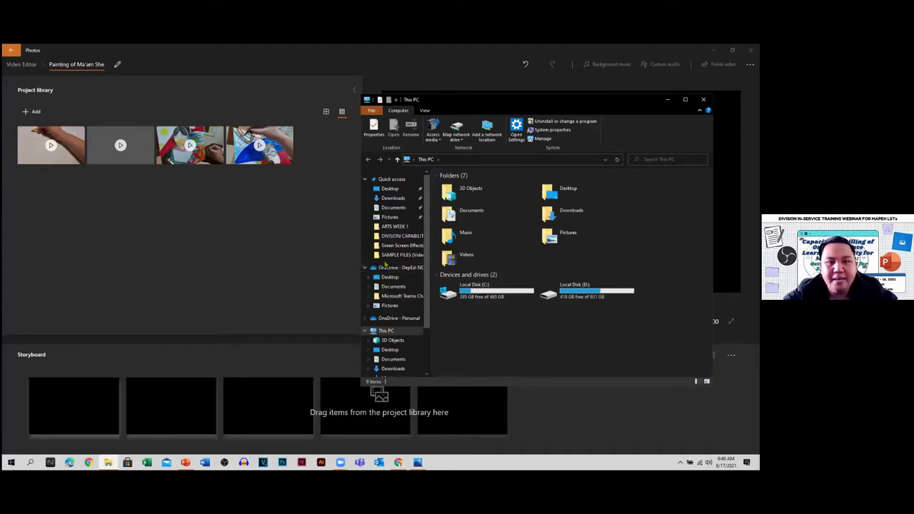
{"action": "left_click", "coordinate": [391, 255]}
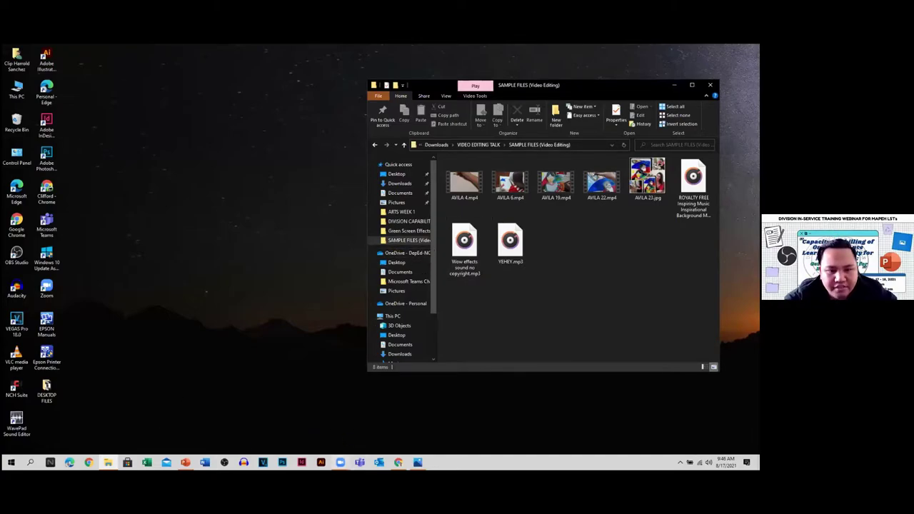
{"action": "left_click", "coordinate": [340, 462]}
{"action": "left_click", "coordinate": [297, 442]}
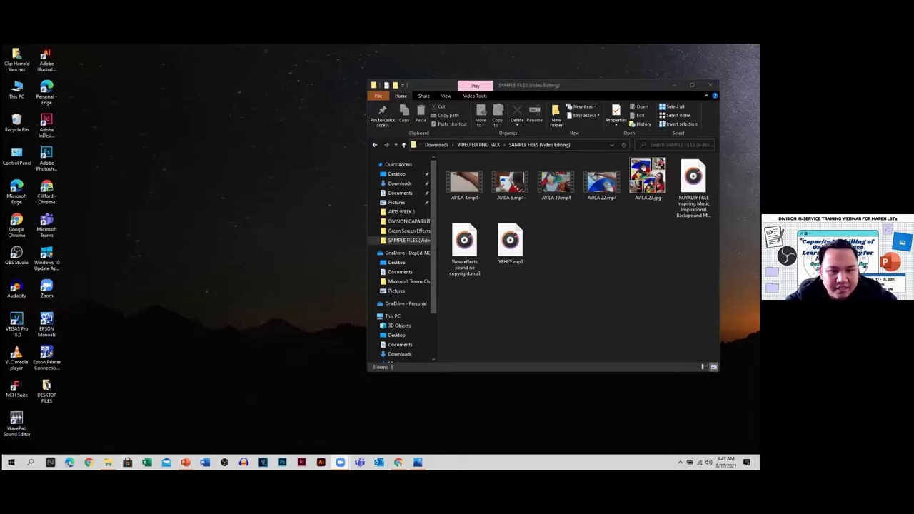
{"action": "left_click", "coordinate": [418, 462]}
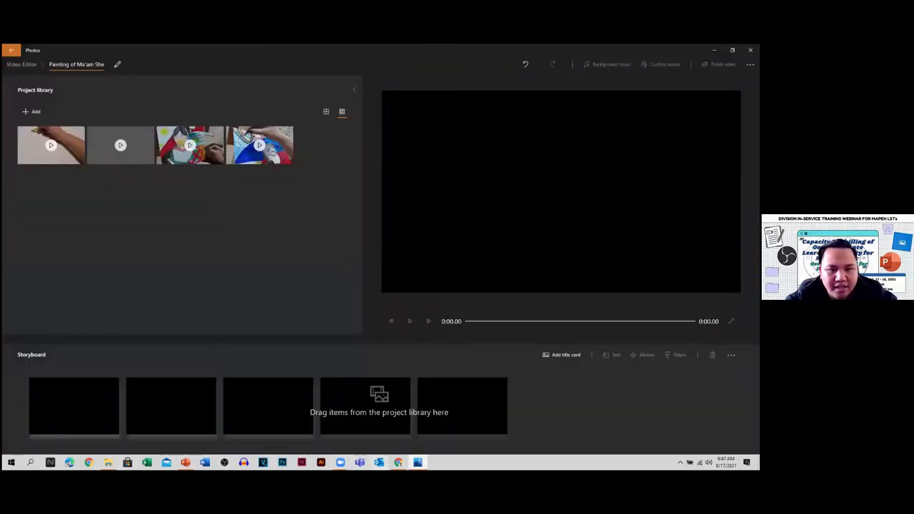
{"action": "left_click", "coordinate": [108, 462]}
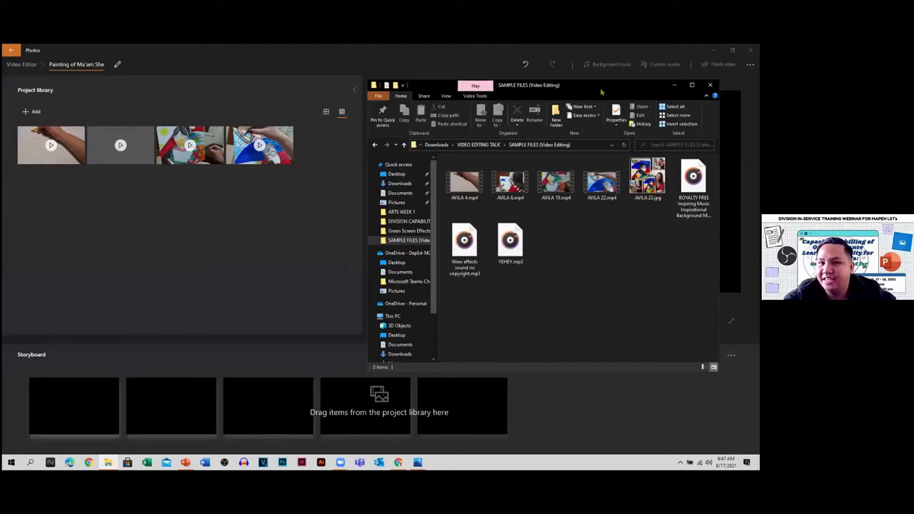
{"action": "left_click_drag", "start_coordinate": [599, 87], "coordinate": [547, 92]}
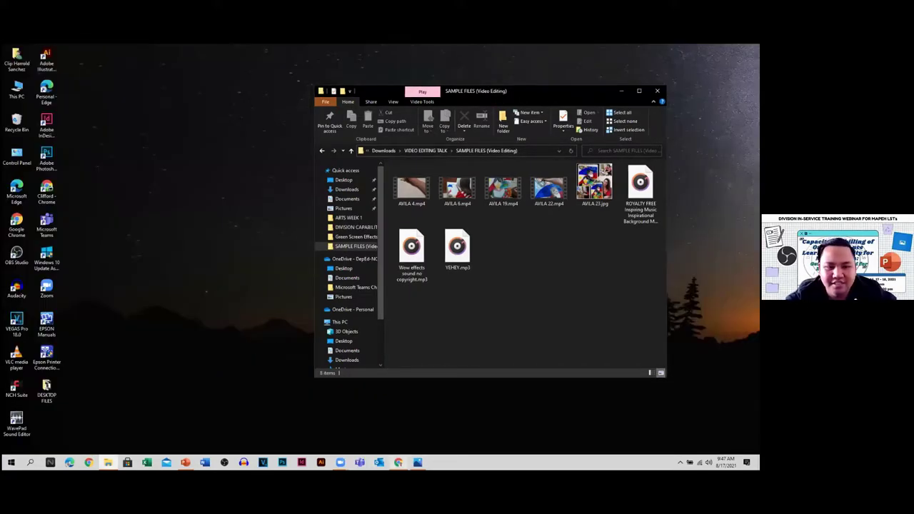
{"action": "left_click", "coordinate": [418, 462]}
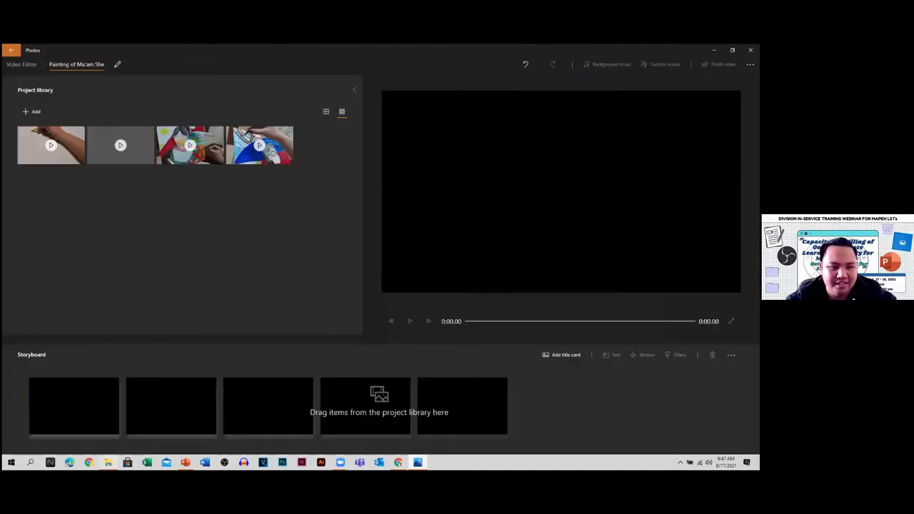
{"action": "key", "text": "alt+Tab"}
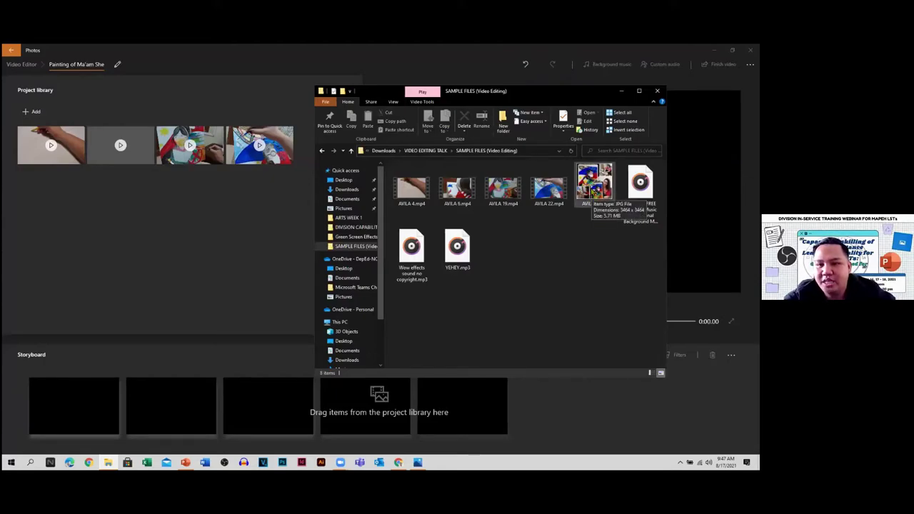
Step: Add the JPG collage from the File Explorer folder to the project library, minimize the folder window, and deselect the image
{"action": "left_click_drag", "start_coordinate": [593, 187], "coordinate": [185, 240]}
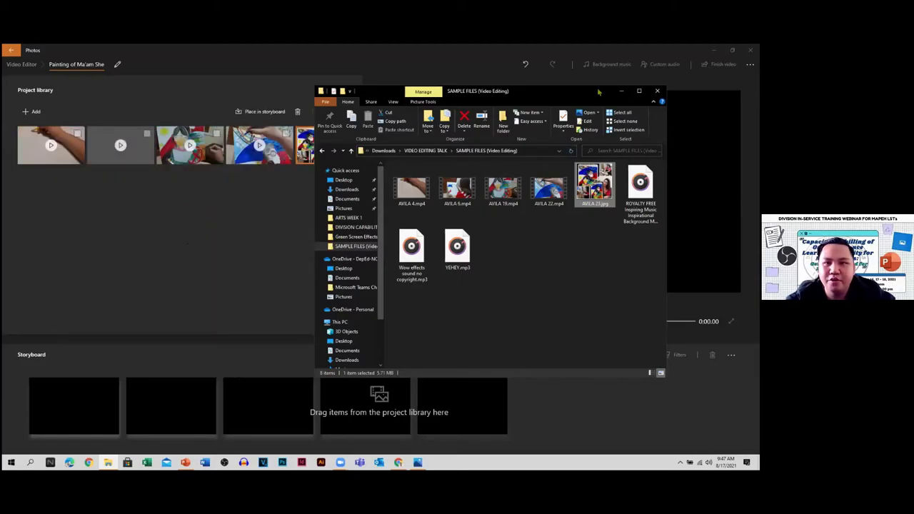
{"action": "left_click", "coordinate": [620, 91]}
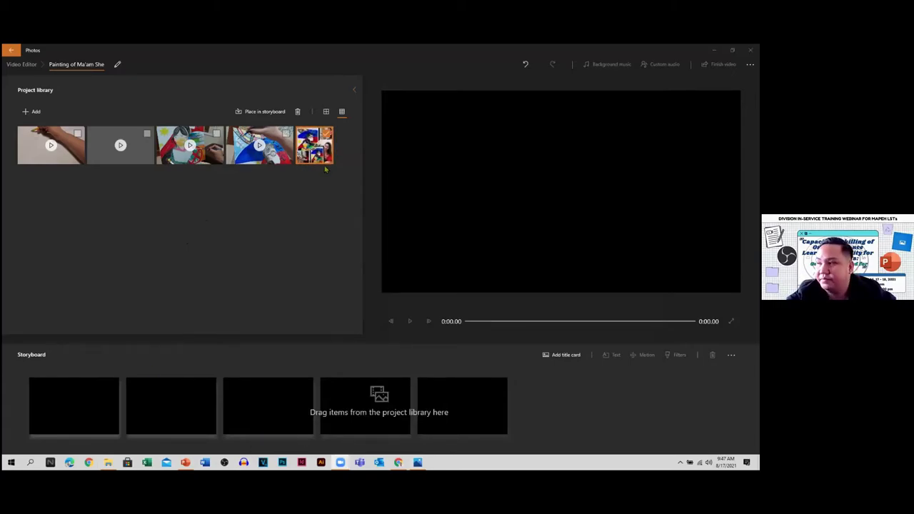
{"action": "left_click", "coordinate": [213, 243]}
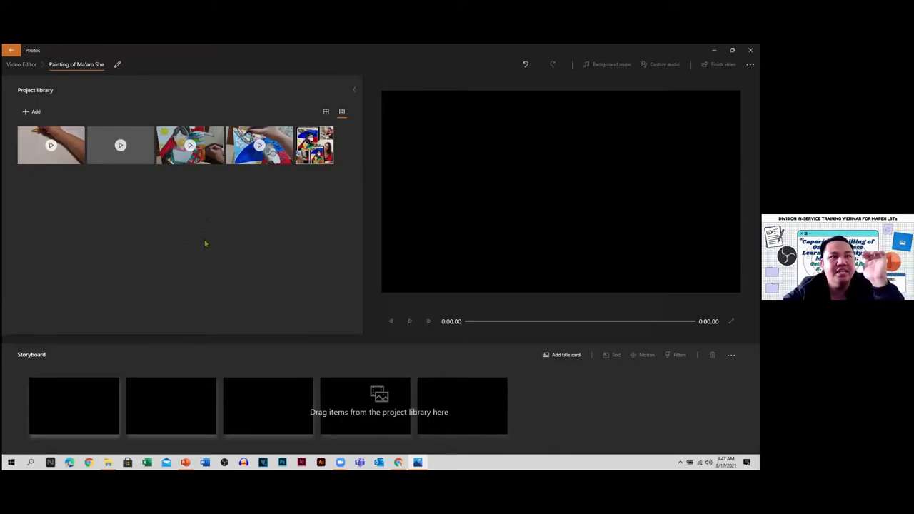
Step: Switch to the PowerPoint slide show, view the Editing Proper slide, and return to the video project
{"action": "left_click", "coordinate": [185, 462]}
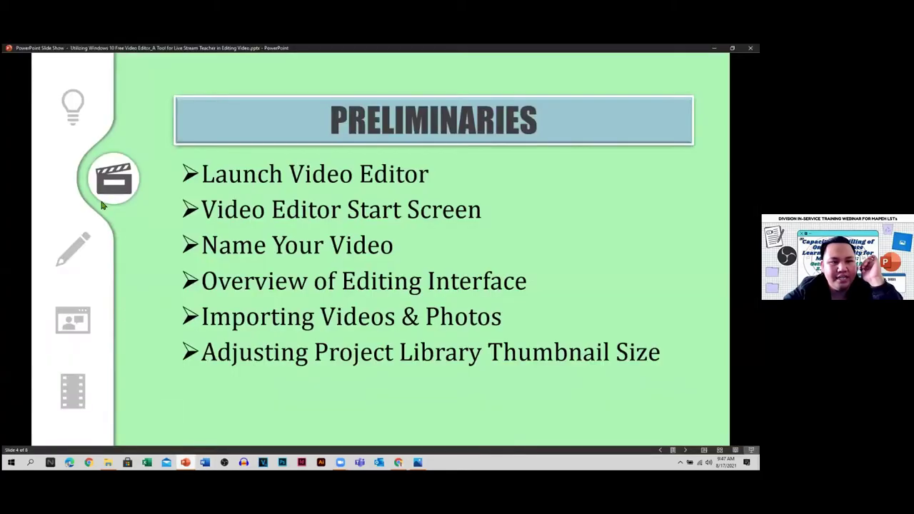
{"action": "left_click", "coordinate": [68, 259]}
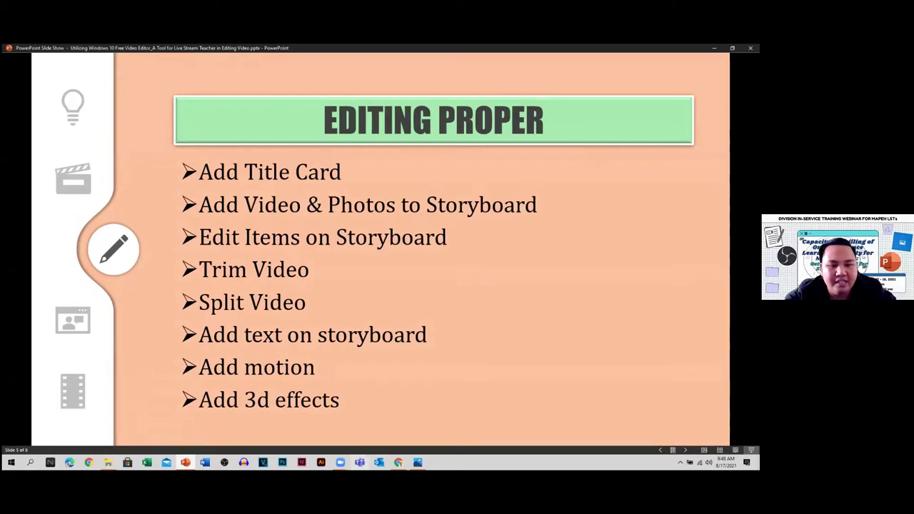
{"action": "key", "text": "alt+Tab"}
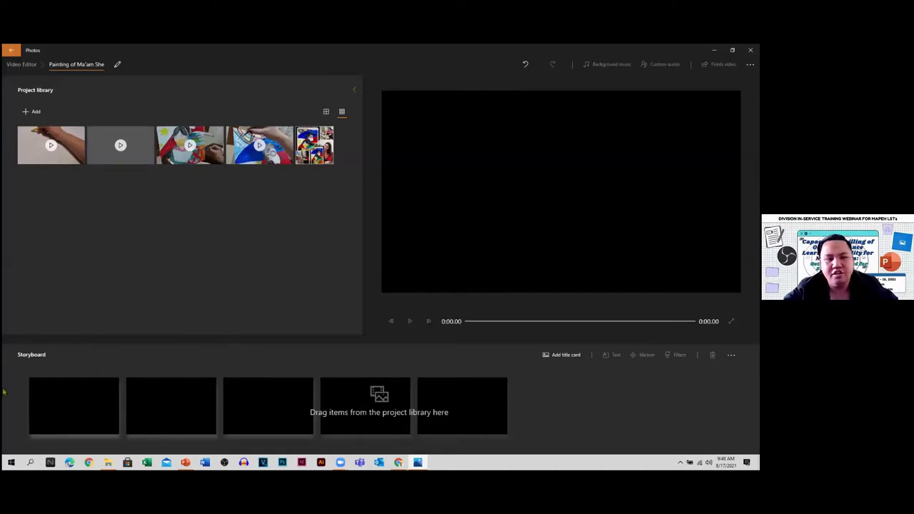
Step: Add a title card to the empty storyboard and view its duration and additional storyboard options
{"action": "left_click", "coordinate": [566, 355]}
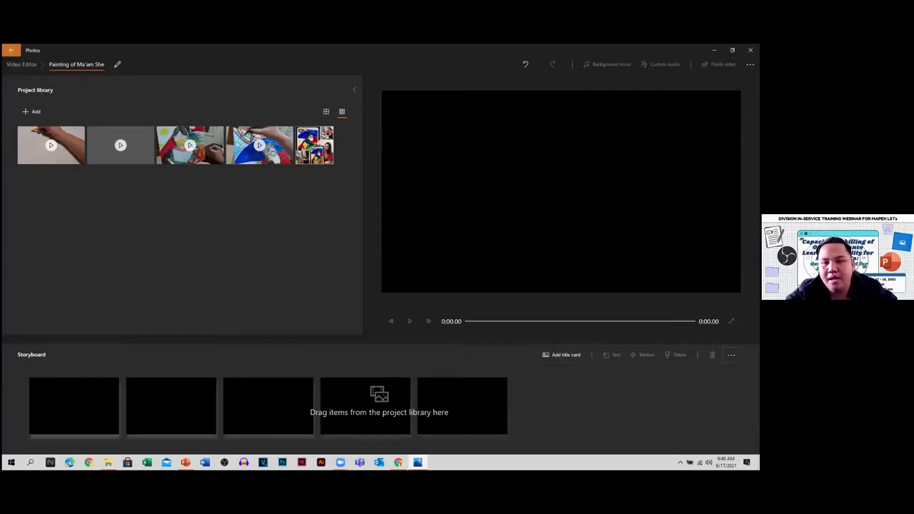
{"action": "left_click", "coordinate": [562, 358]}
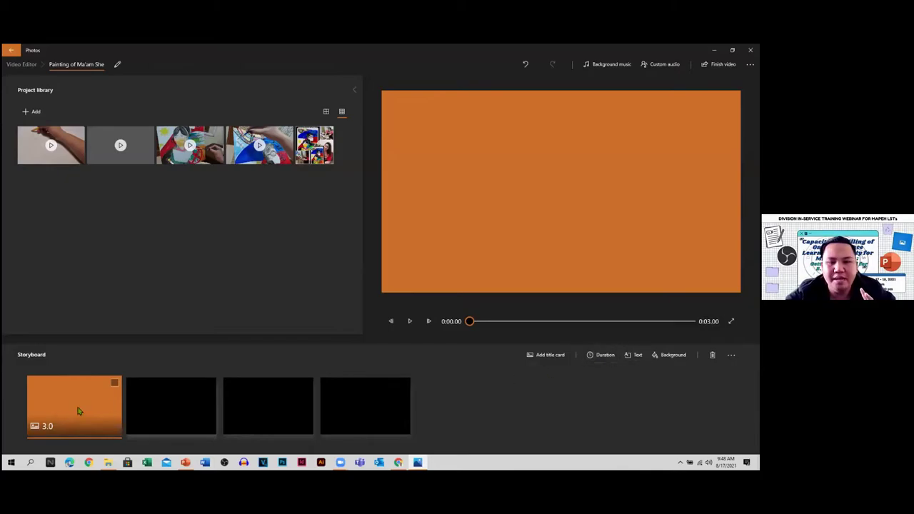
{"action": "left_click", "coordinate": [604, 359]}
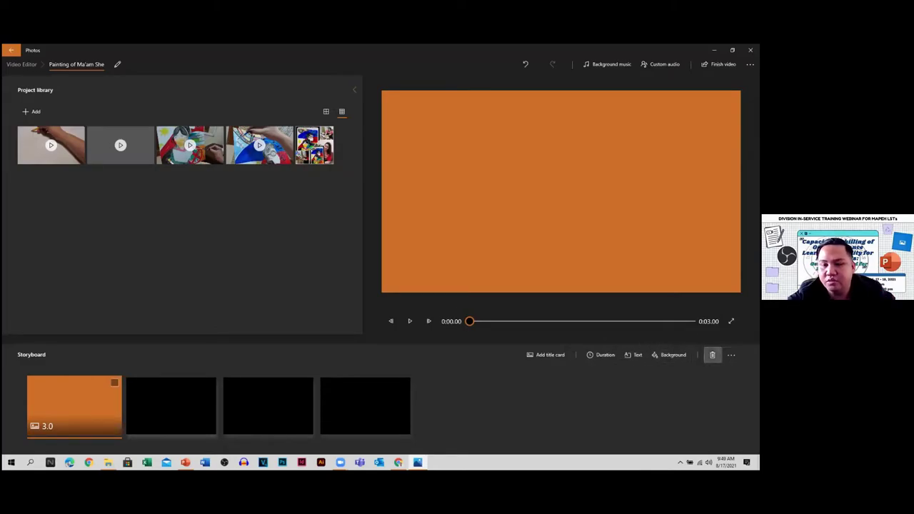
{"action": "left_click", "coordinate": [731, 355]}
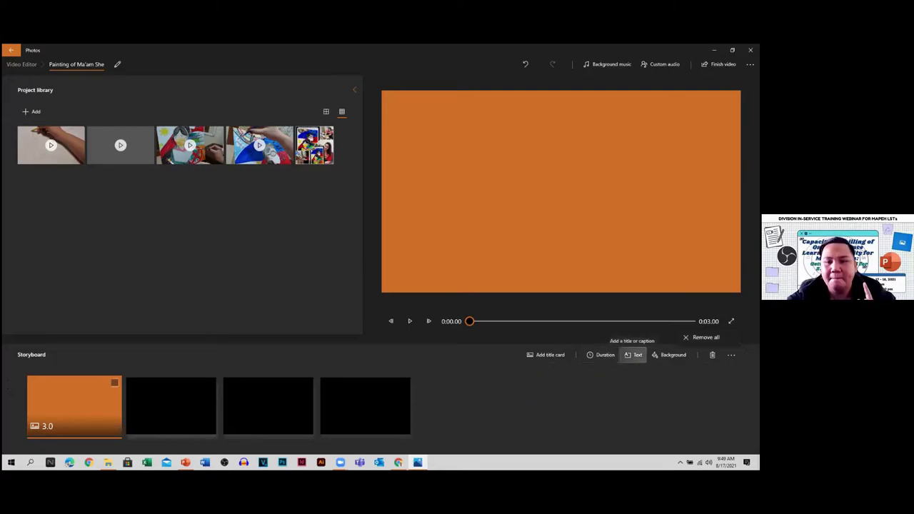
Step: Set the title card's text to "Painting of" followed by the teacher's name and browse the animated text styles
{"action": "left_click", "coordinate": [632, 355]}
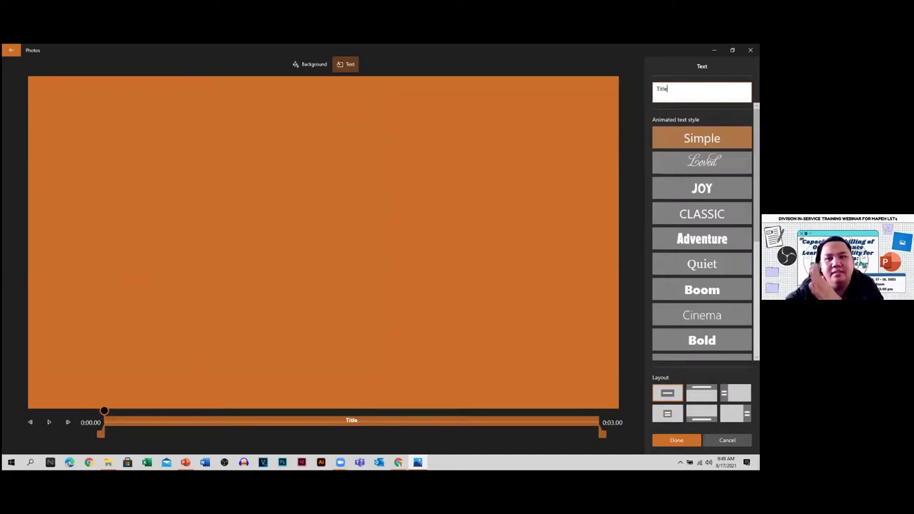
{"action": "key", "text": "ctrl+a"}
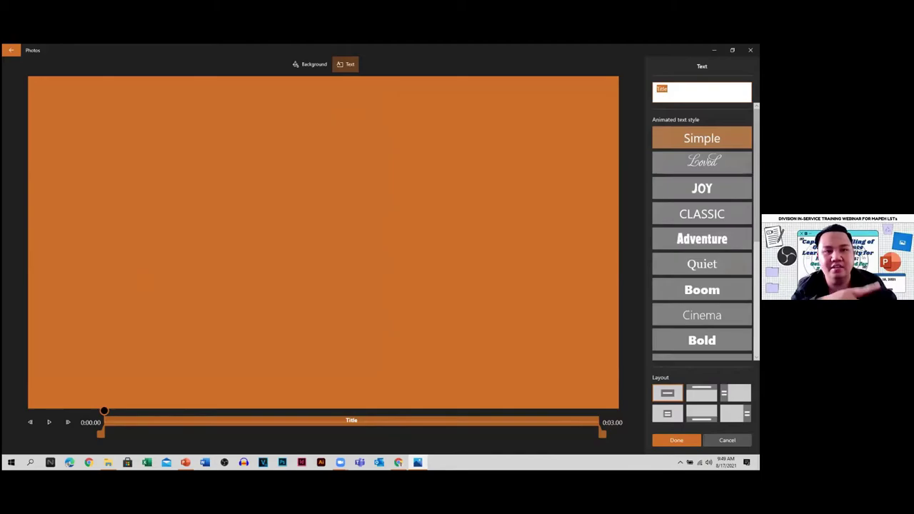
{"action": "type", "text": "P"}
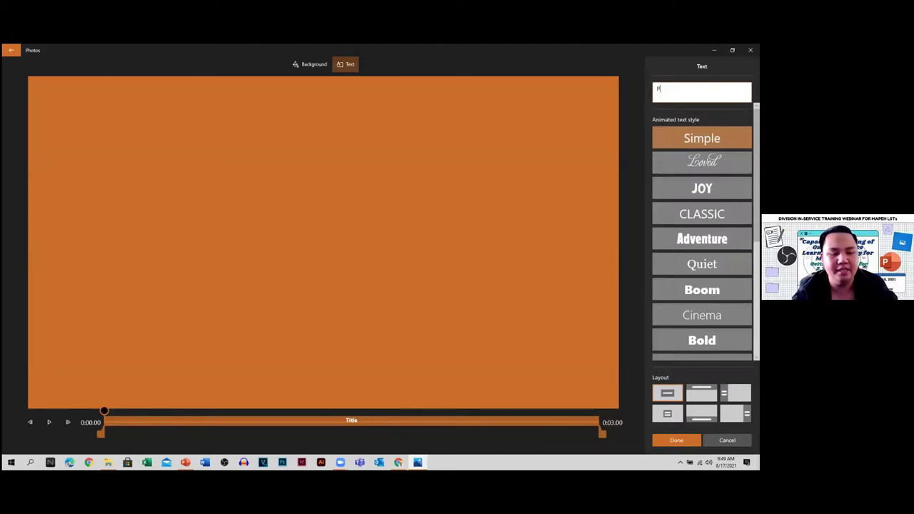
{"action": "type", "text": "aintin"}
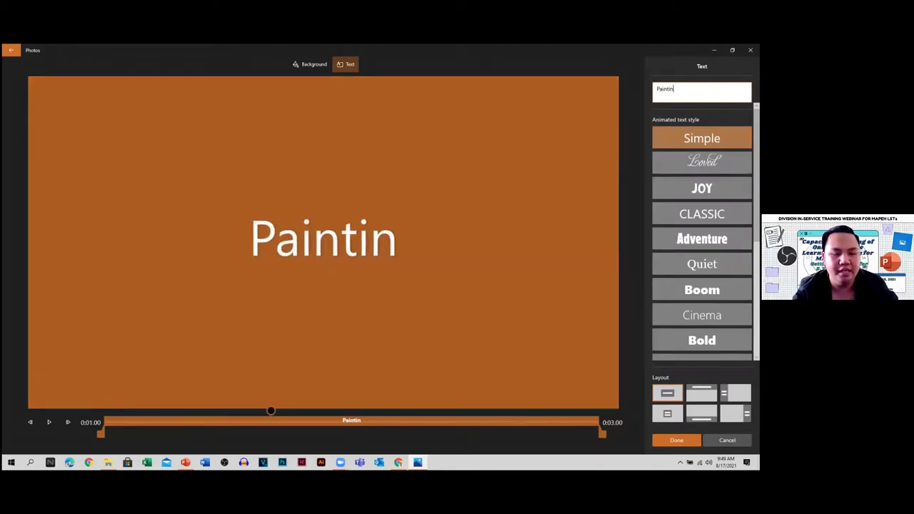
{"action": "type", "text": "g of"}
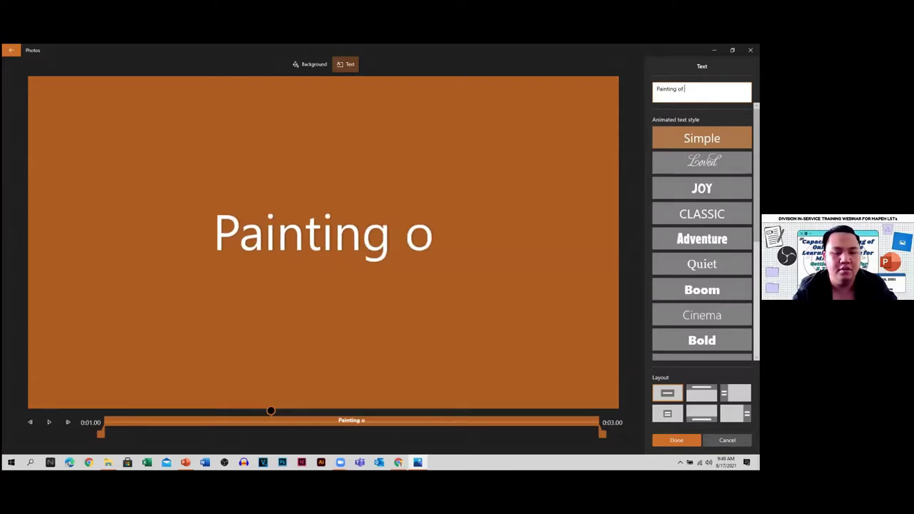
{"action": "type", "text": " Ma'am SHe"}
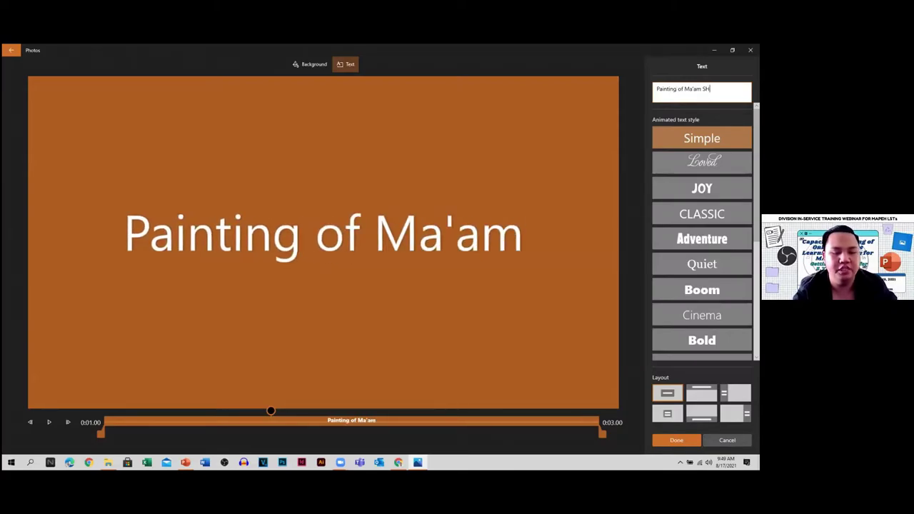
{"action": "key", "text": "BackSpace"}
{"action": "key", "text": "BackSpace"}
{"action": "type", "text": "he"}
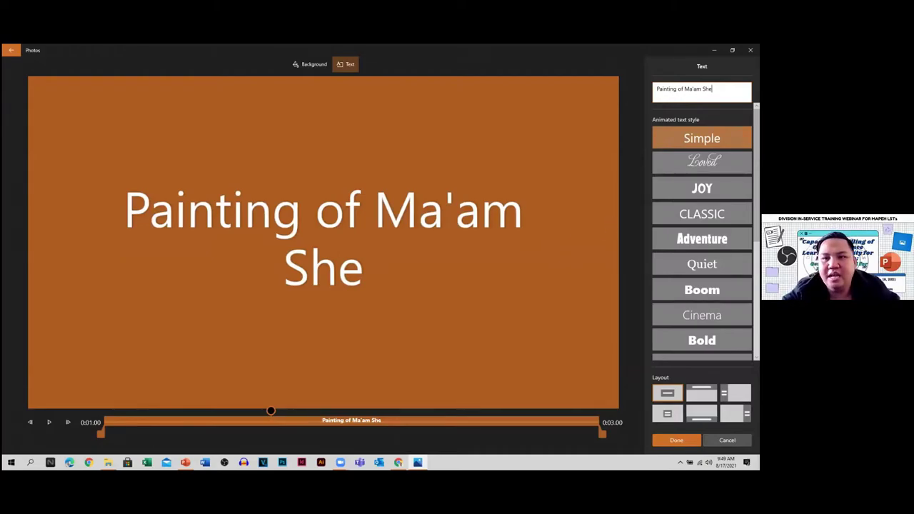
{"action": "scroll", "coordinate": [702, 231], "scroll_direction": "down", "scroll_amount": 4}
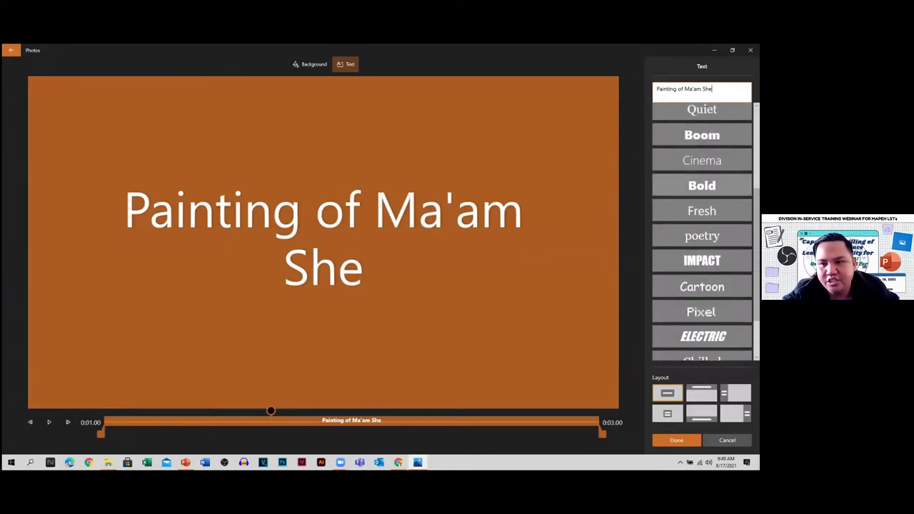
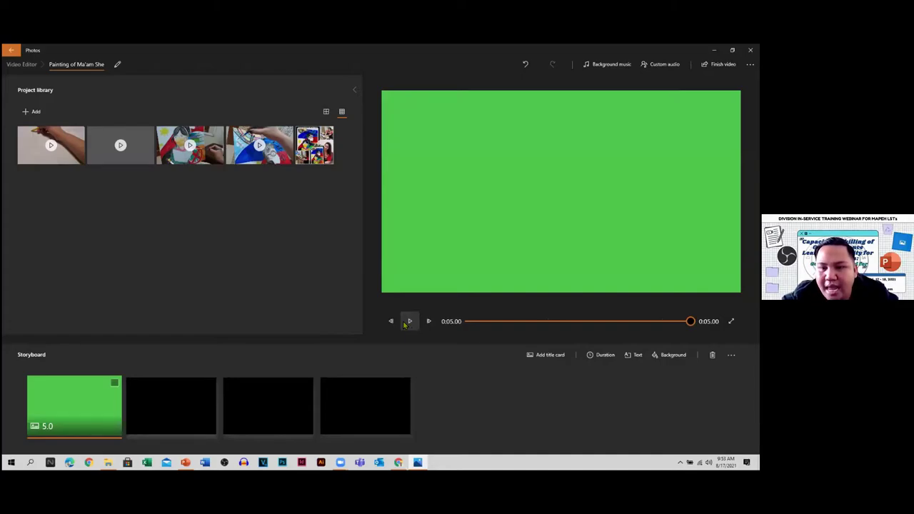
Step: Extend the title text to span the card's full 5 seconds, preview it, and apply the change
{"action": "left_click", "coordinate": [634, 355]}
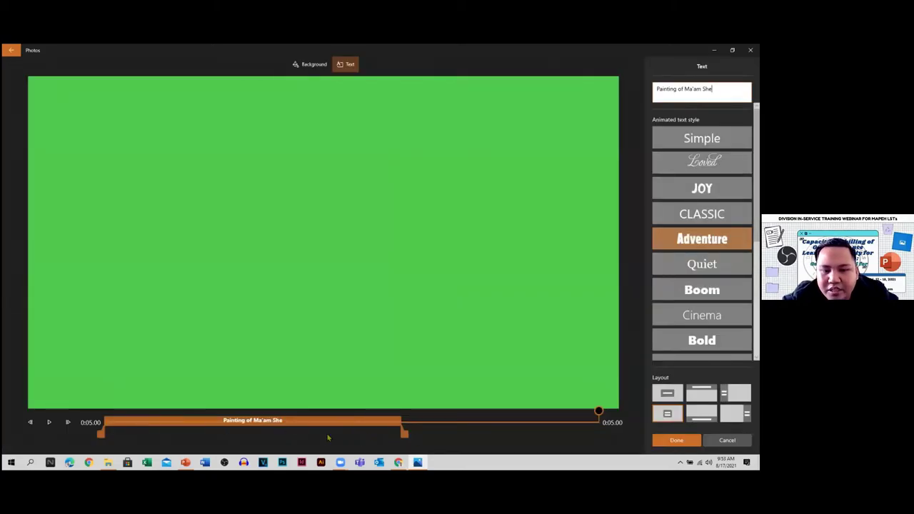
{"action": "left_click_drag", "start_coordinate": [404, 433], "coordinate": [571, 442]}
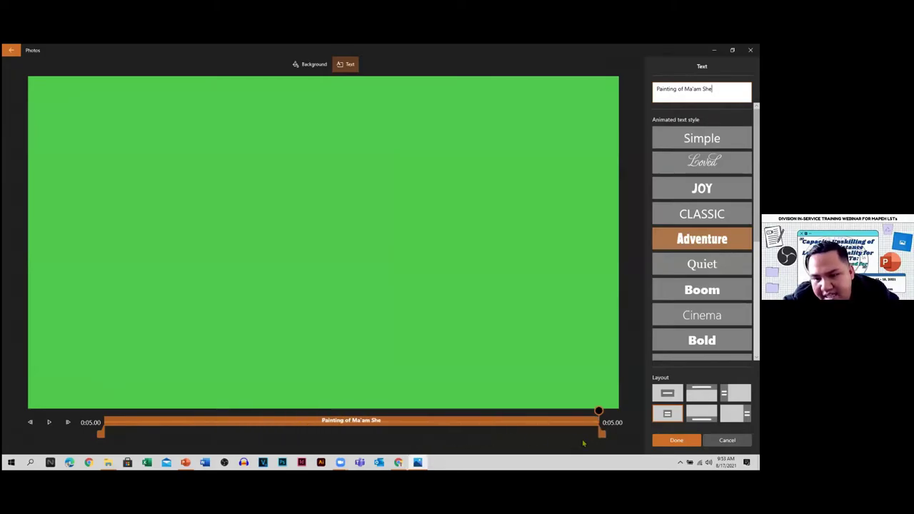
{"action": "left_click", "coordinate": [49, 421]}
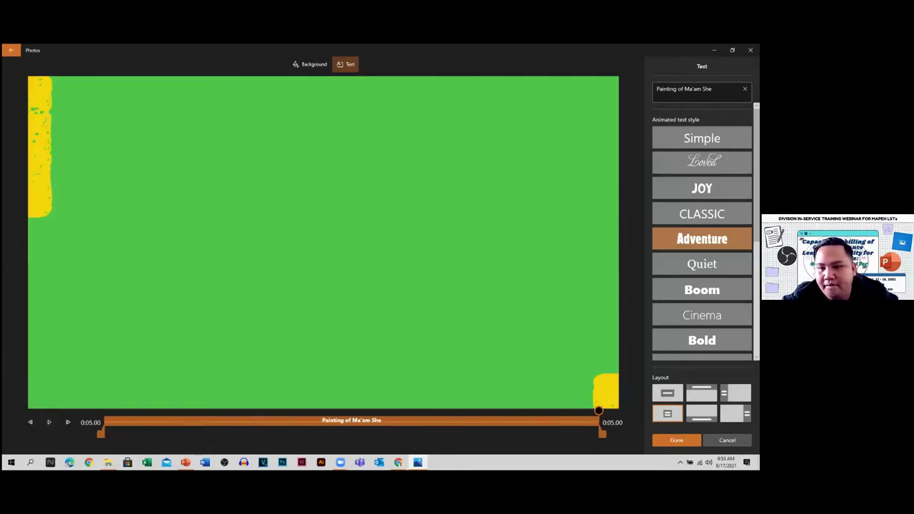
{"action": "left_click", "coordinate": [676, 440]}
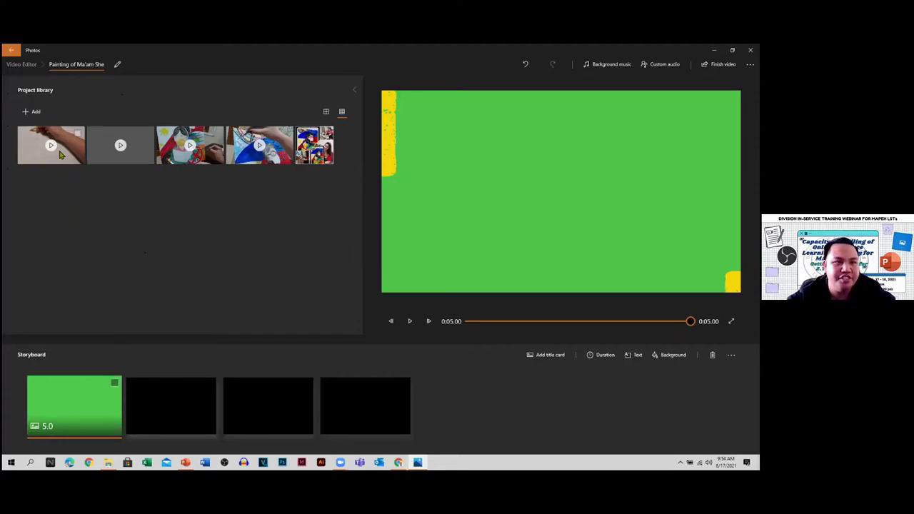
Step: Add the first library clip, the pencil sketching video, to the storyboard right after the title card
{"action": "mouse_move", "coordinate": [62, 154]}
{"action": "left_mouse_down"}
{"action": "mouse_move", "coordinate": [269, 357]}
{"action": "mouse_move", "coordinate": [205, 446]}
{"action": "mouse_move", "coordinate": [190, 417]}
{"action": "mouse_move", "coordinate": [182, 426]}
{"action": "mouse_move", "coordinate": [67, 158]}
{"action": "left_mouse_up"}
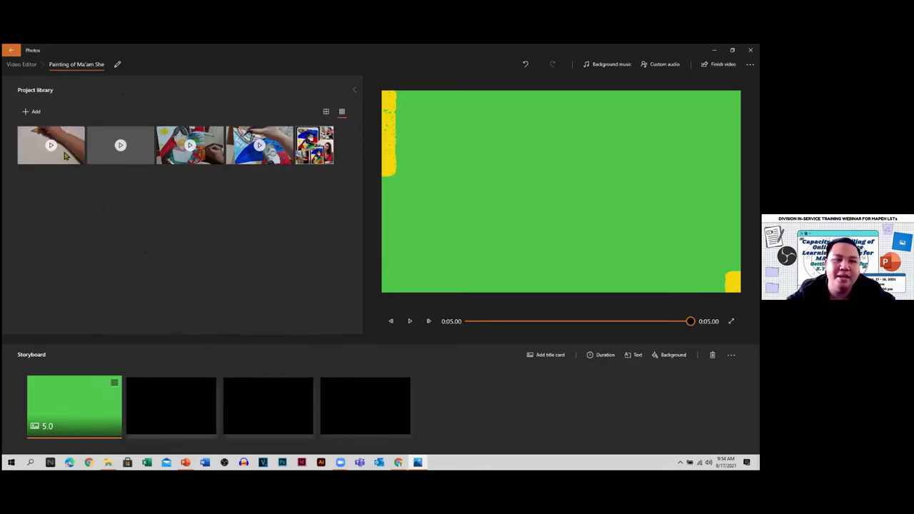
{"action": "left_click", "coordinate": [64, 158]}
{"action": "left_click", "coordinate": [64, 157]}
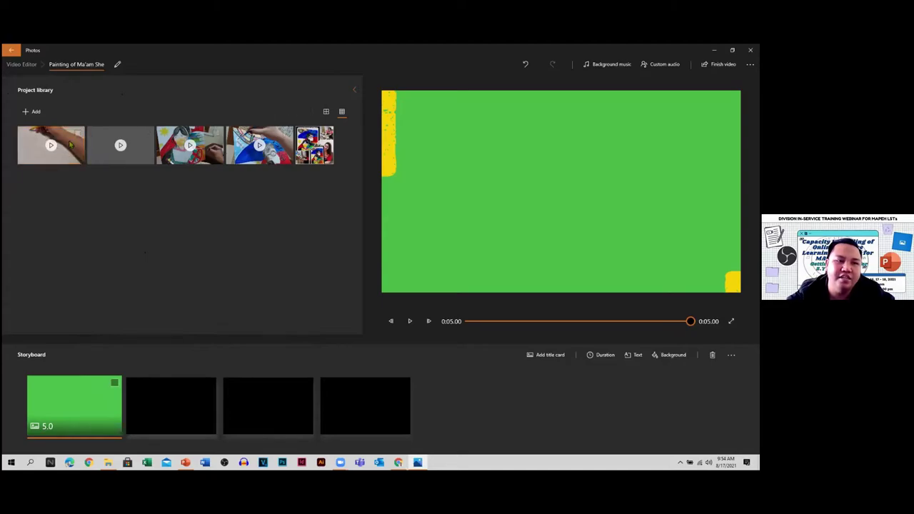
{"action": "left_click_drag", "start_coordinate": [69, 153], "coordinate": [190, 420]}
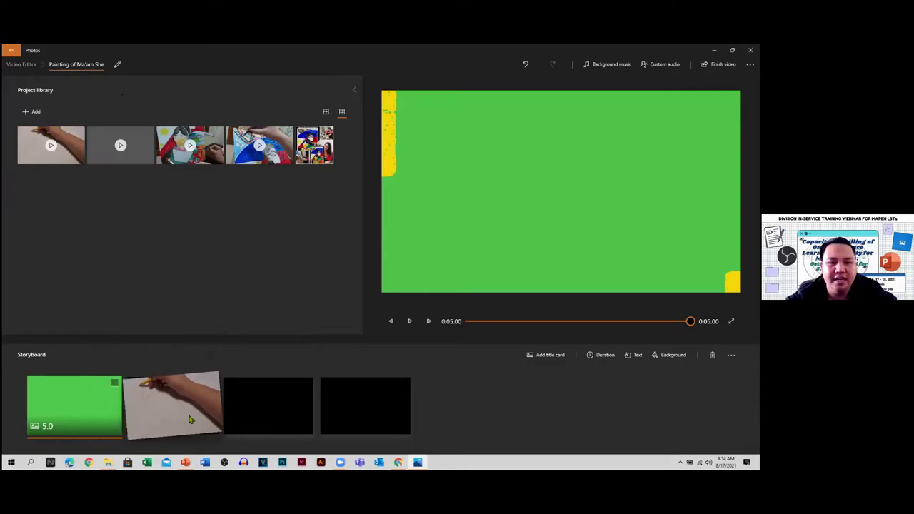
{"action": "left_click_drag", "start_coordinate": [190, 420], "coordinate": [190, 420]}
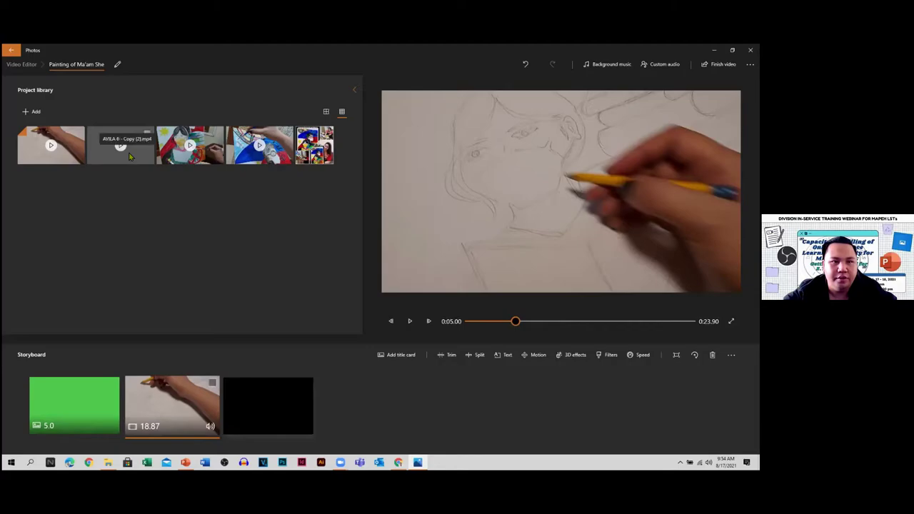
Step: Place the remaining three library clips in the storyboard in library order and add the photo collage at the end
{"action": "left_click", "coordinate": [105, 157]}
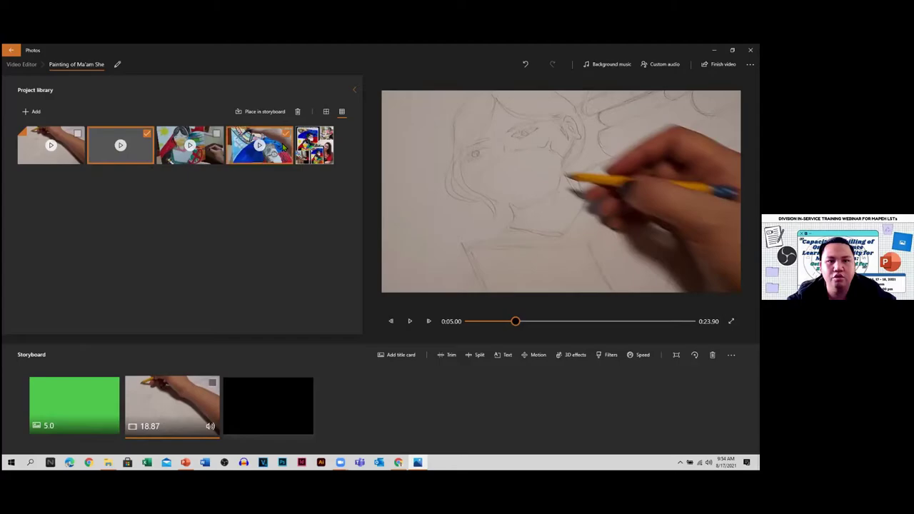
{"action": "left_click", "coordinate": [259, 113]}
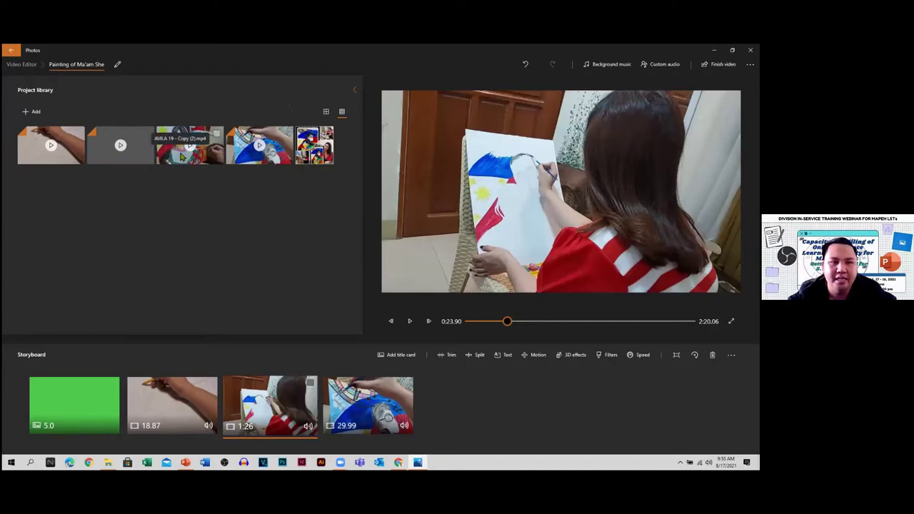
{"action": "left_click_drag", "start_coordinate": [182, 157], "coordinate": [380, 415]}
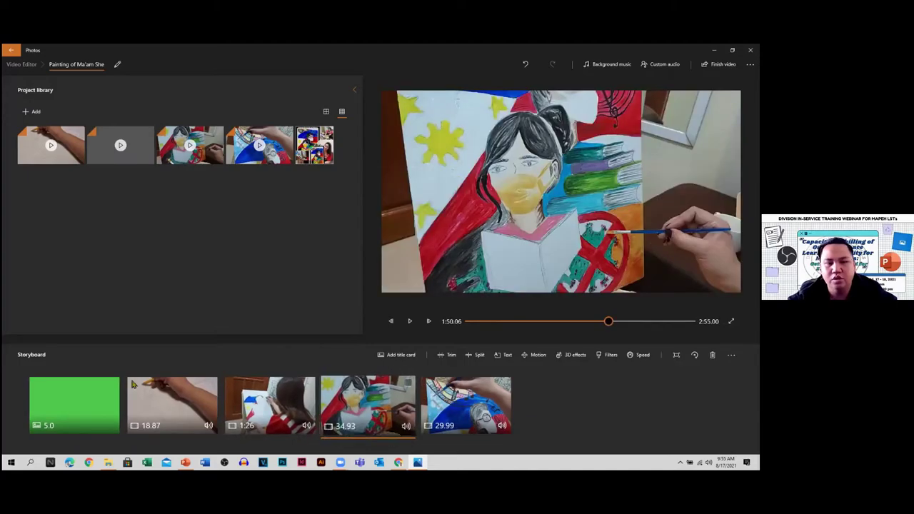
{"action": "mouse_move", "coordinate": [163, 411]}
{"action": "left_mouse_down"}
{"action": "mouse_move", "coordinate": [444, 418]}
{"action": "mouse_move", "coordinate": [53, 400]}
{"action": "mouse_move", "coordinate": [493, 410]}
{"action": "mouse_move", "coordinate": [143, 410]}
{"action": "mouse_move", "coordinate": [179, 417]}
{"action": "left_mouse_up"}
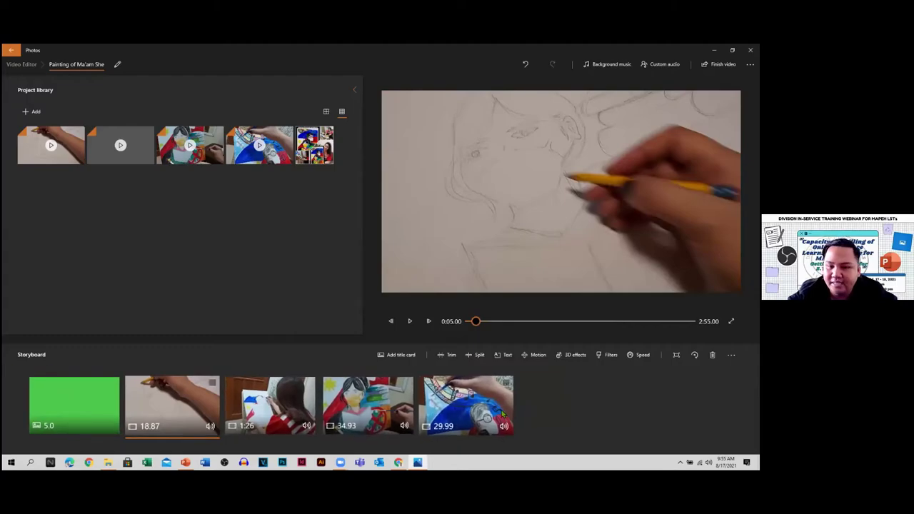
{"action": "left_click_drag", "start_coordinate": [314, 147], "coordinate": [585, 414]}
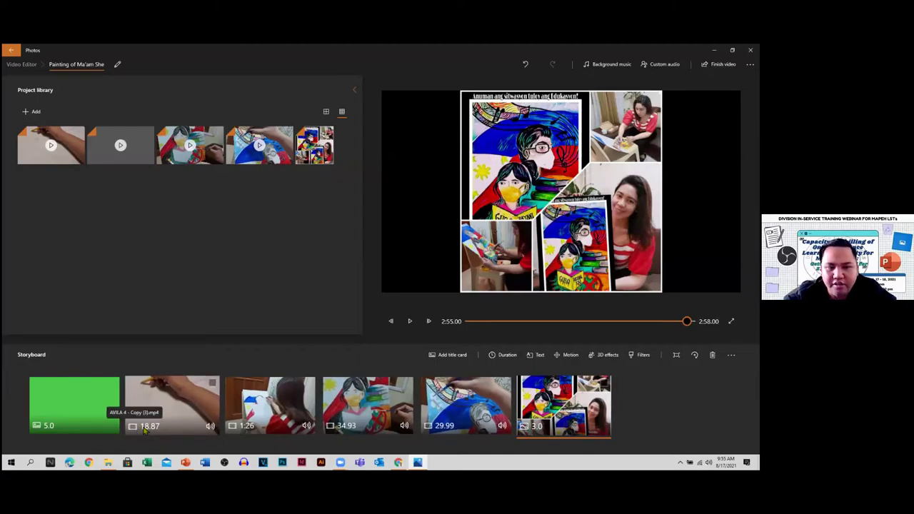
Step: Mute the pencil sketching clip in the storyboard by lowering its volume to zero
{"action": "left_click", "coordinate": [209, 430]}
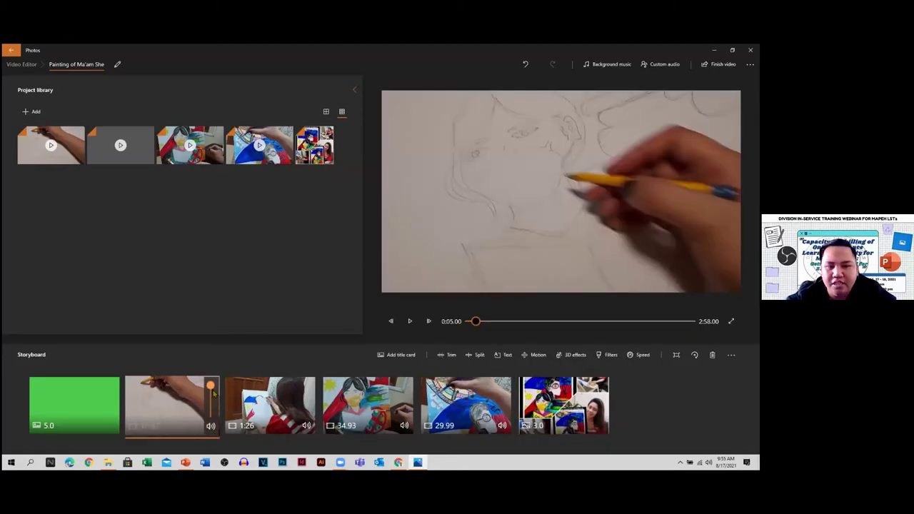
{"action": "left_click_drag", "start_coordinate": [212, 387], "coordinate": [212, 426]}
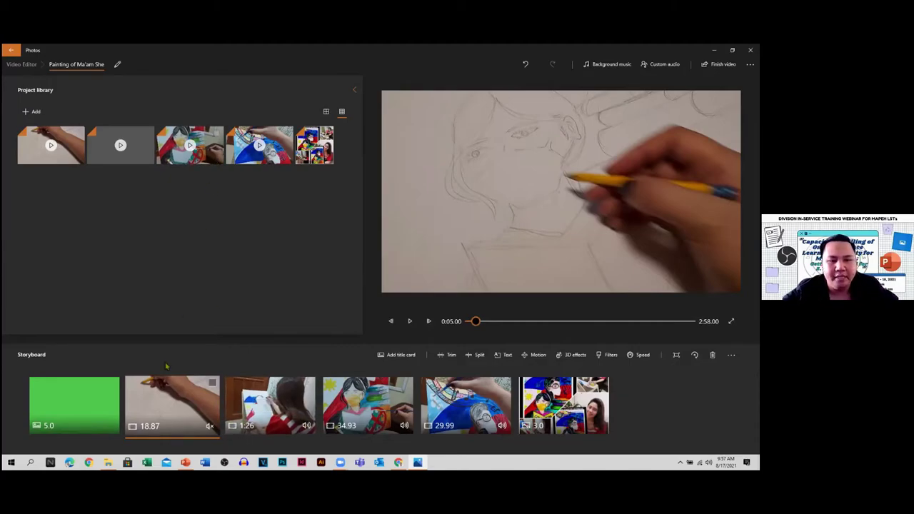
Step: Look through the storyboard items one by one and view the editing options available for the pencil sketching clip
{"action": "left_click", "coordinate": [270, 403]}
{"action": "left_click", "coordinate": [368, 403]}
{"action": "left_click", "coordinate": [466, 414]}
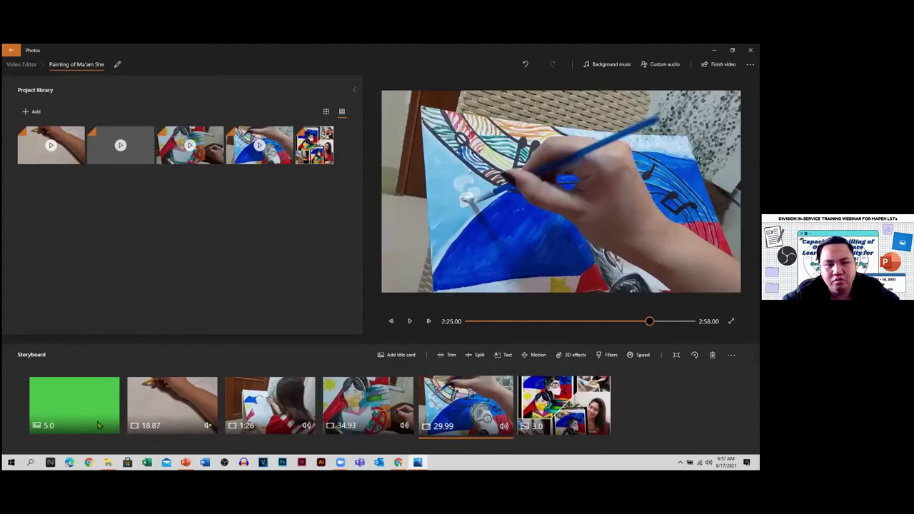
{"action": "left_click", "coordinate": [119, 405]}
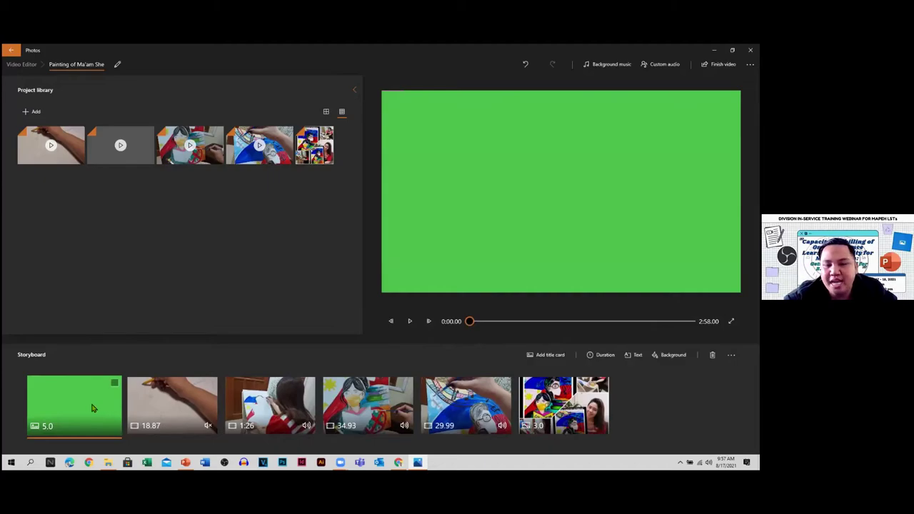
{"action": "left_click", "coordinate": [177, 405]}
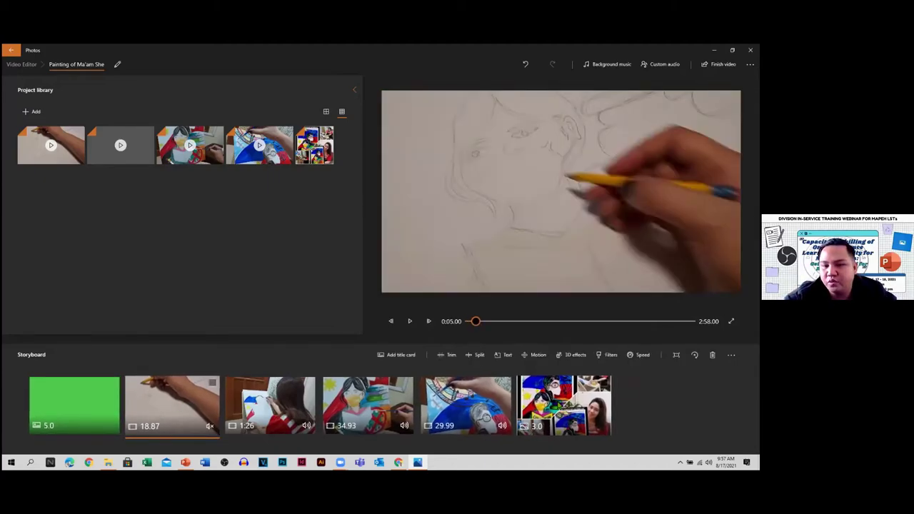
{"action": "left_click", "coordinate": [564, 405]}
{"action": "left_click", "coordinate": [166, 414]}
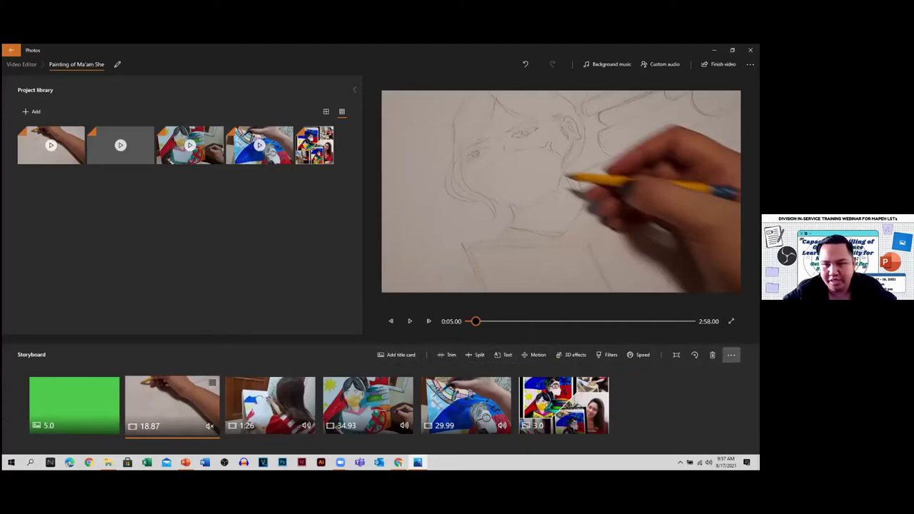
{"action": "right_click", "coordinate": [176, 407]}
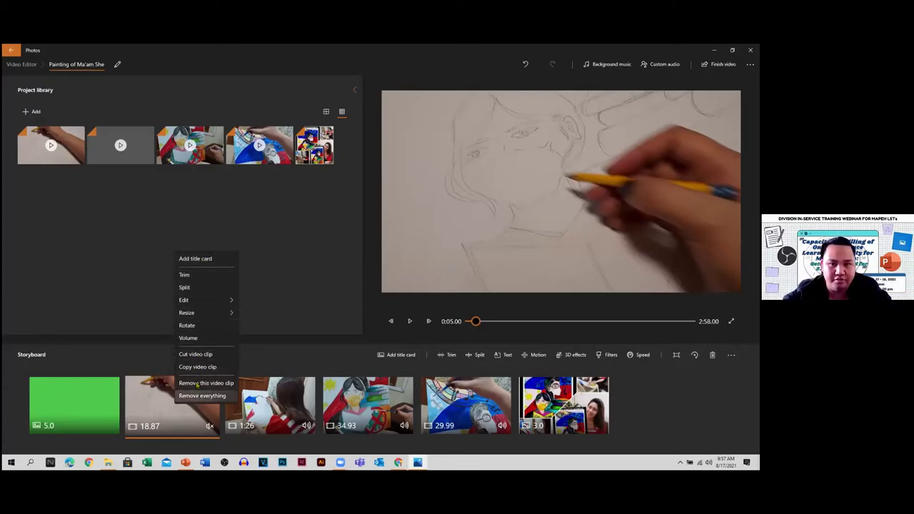
{"action": "left_click", "coordinate": [164, 372]}
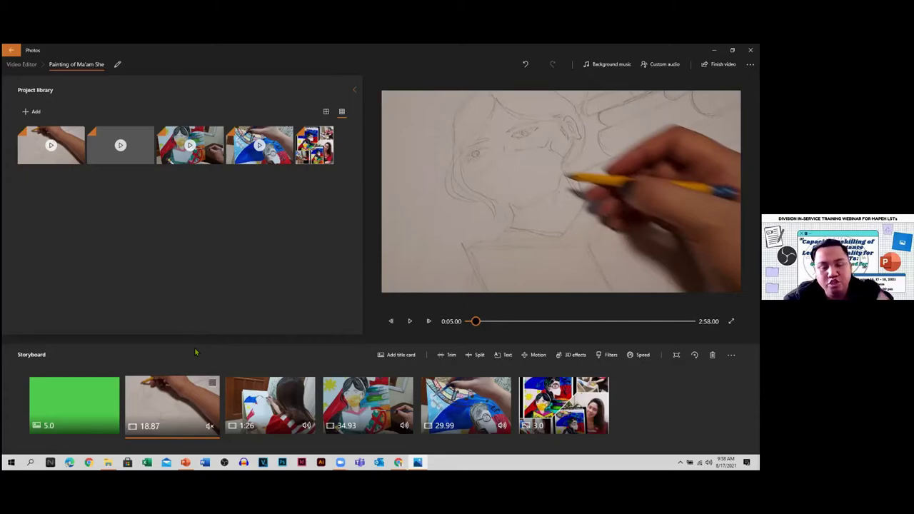
Step: Trim the pencil sketching clip in the storyboard to five seconds, keeping the part from 0:03.50 to 0:08.50
{"action": "left_click", "coordinate": [448, 359]}
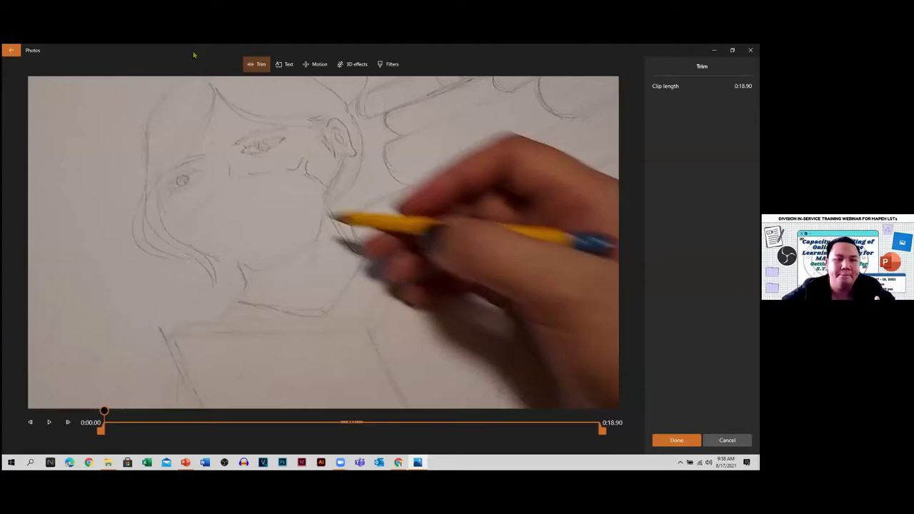
{"action": "left_click", "coordinate": [603, 431]}
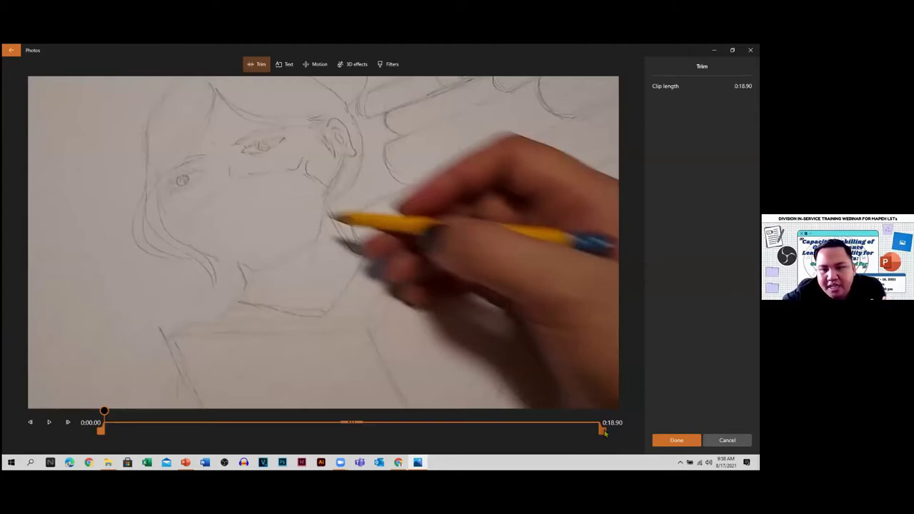
{"action": "left_click", "coordinate": [604, 430]}
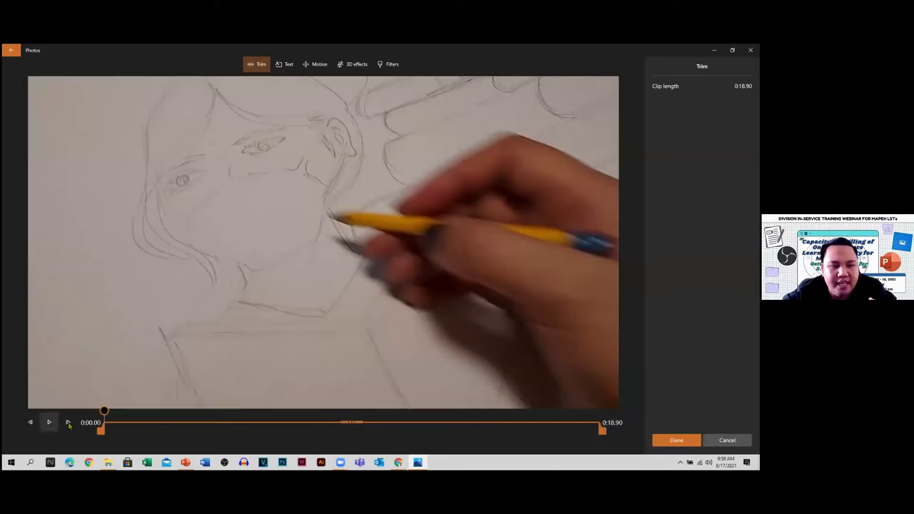
{"action": "left_click", "coordinate": [102, 431]}
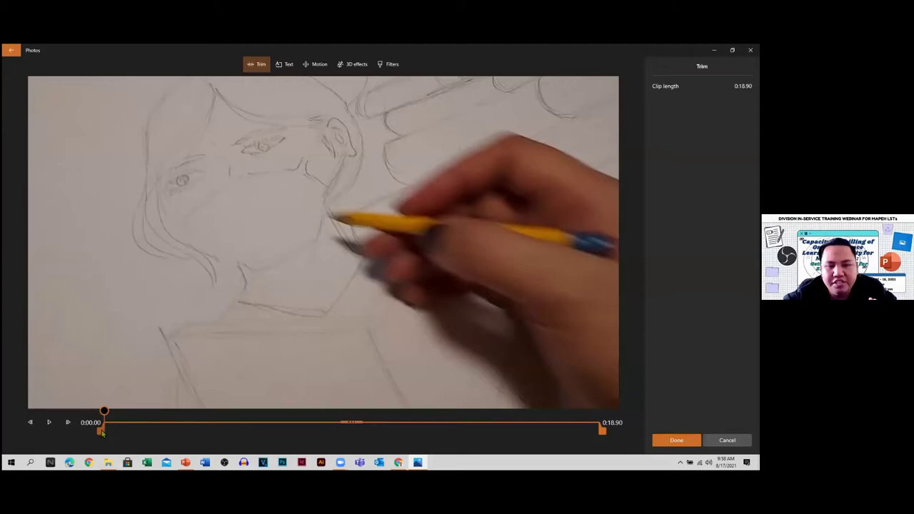
{"action": "left_click_drag", "start_coordinate": [102, 431], "coordinate": [192, 432]}
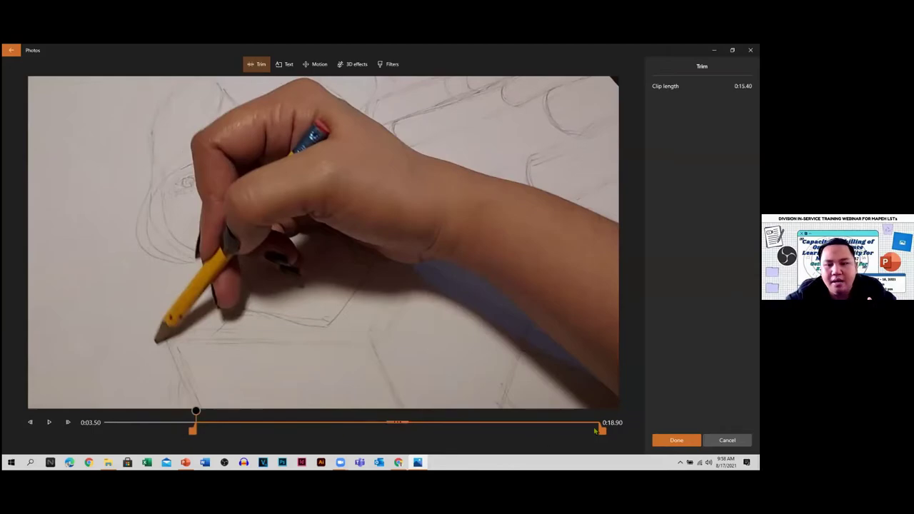
{"action": "left_click_drag", "start_coordinate": [604, 434], "coordinate": [334, 434]}
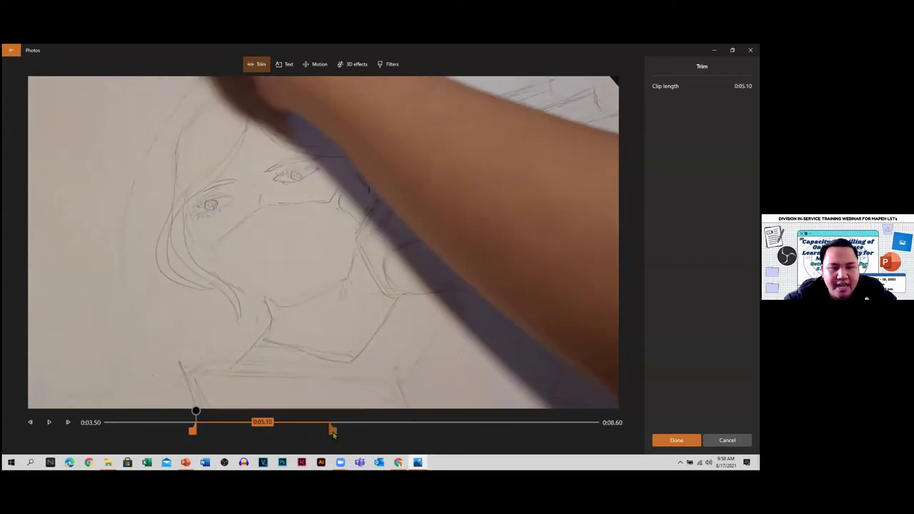
{"action": "left_click_drag", "start_coordinate": [334, 434], "coordinate": [329, 430]}
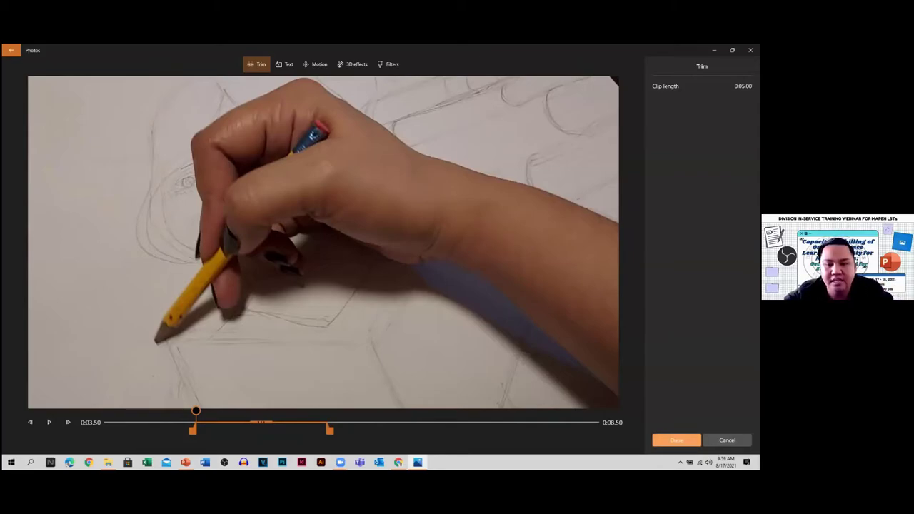
{"action": "left_click", "coordinate": [676, 440]}
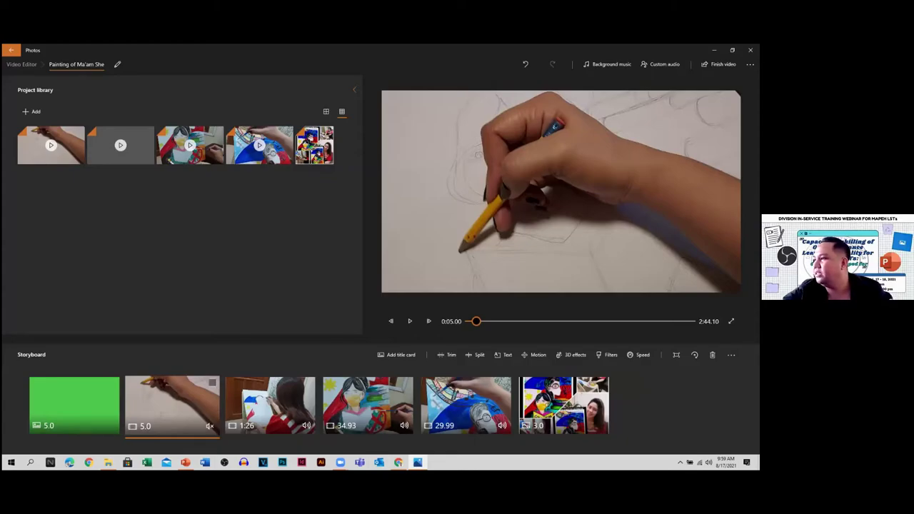
Step: Split the second video clip, showing the woman painting from behind, into two clips at 0:42.73
{"action": "key", "text": "alt+Tab"}
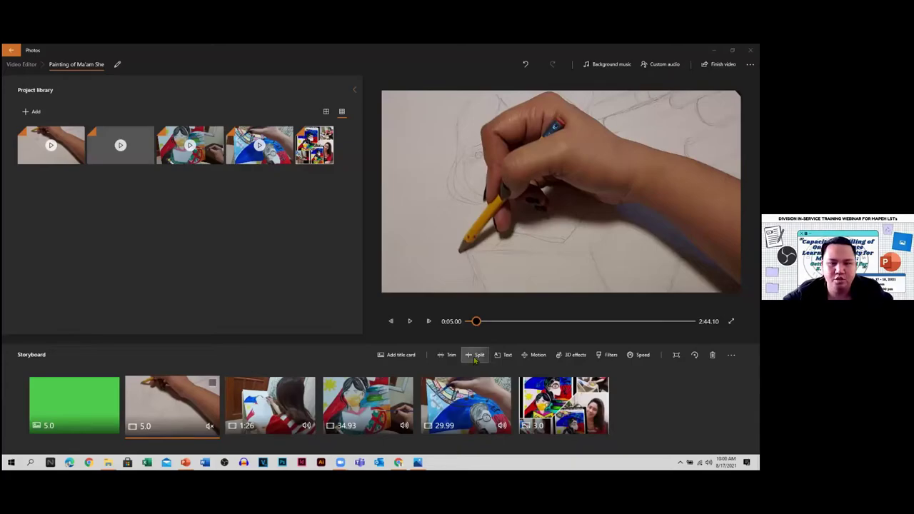
{"action": "left_click", "coordinate": [265, 419]}
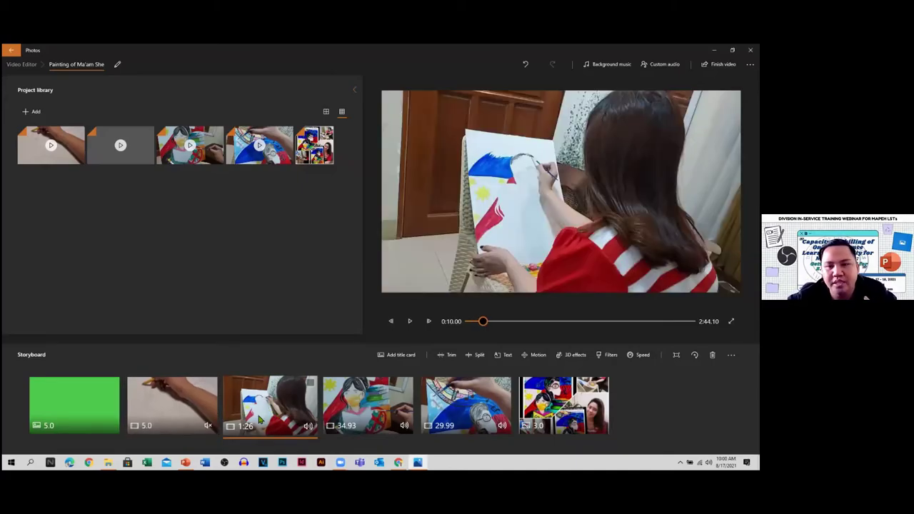
{"action": "left_click", "coordinate": [478, 355]}
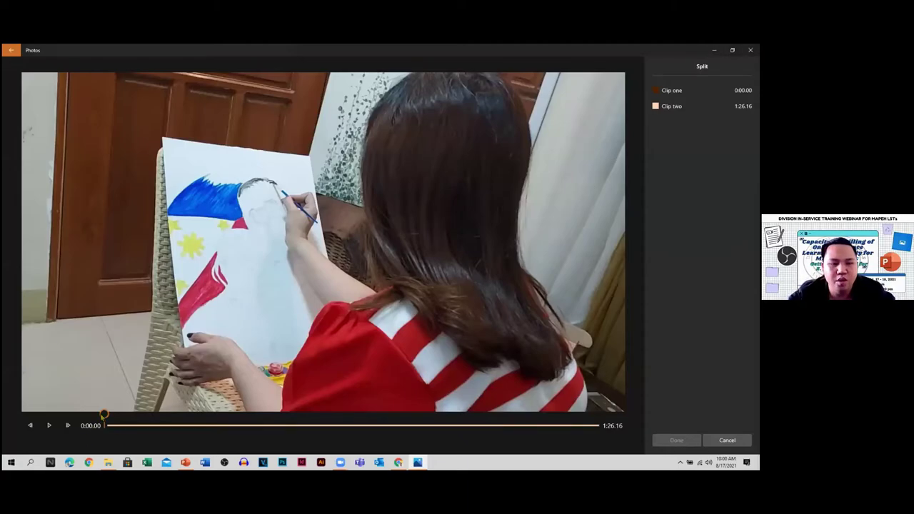
{"action": "left_click_drag", "start_coordinate": [104, 414], "coordinate": [140, 416]}
{"action": "left_click_drag", "start_coordinate": [231, 422], "coordinate": [315, 425]}
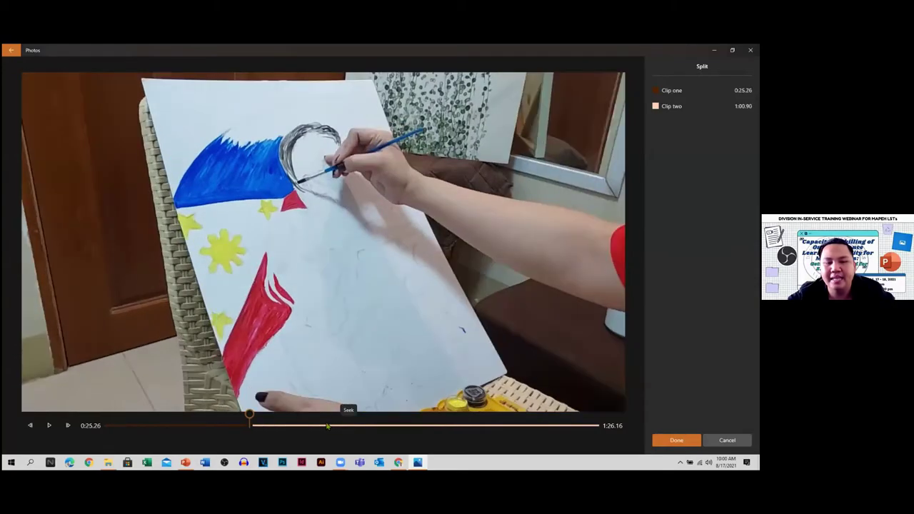
{"action": "mouse_move", "coordinate": [333, 426]}
{"action": "left_mouse_down"}
{"action": "mouse_move", "coordinate": [149, 429]}
{"action": "mouse_move", "coordinate": [384, 430]}
{"action": "mouse_move", "coordinate": [332, 427]}
{"action": "left_mouse_up"}
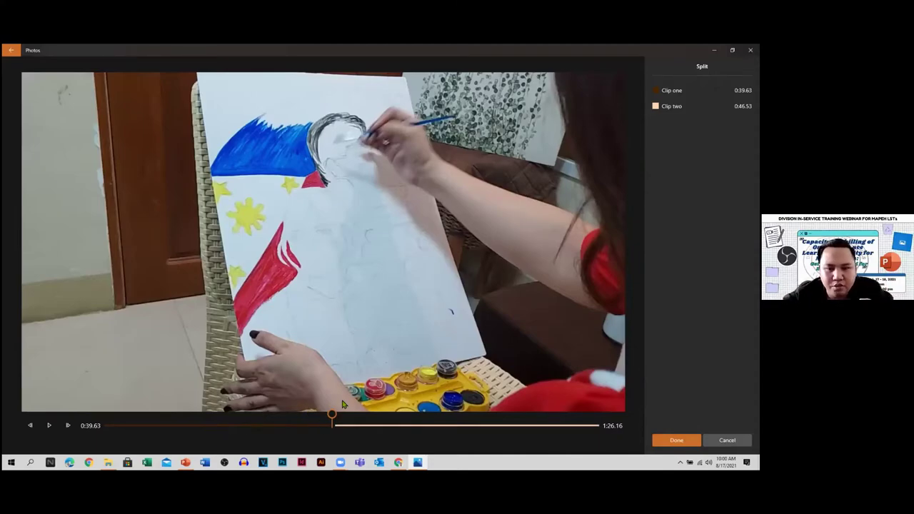
{"action": "left_click", "coordinate": [115, 425]}
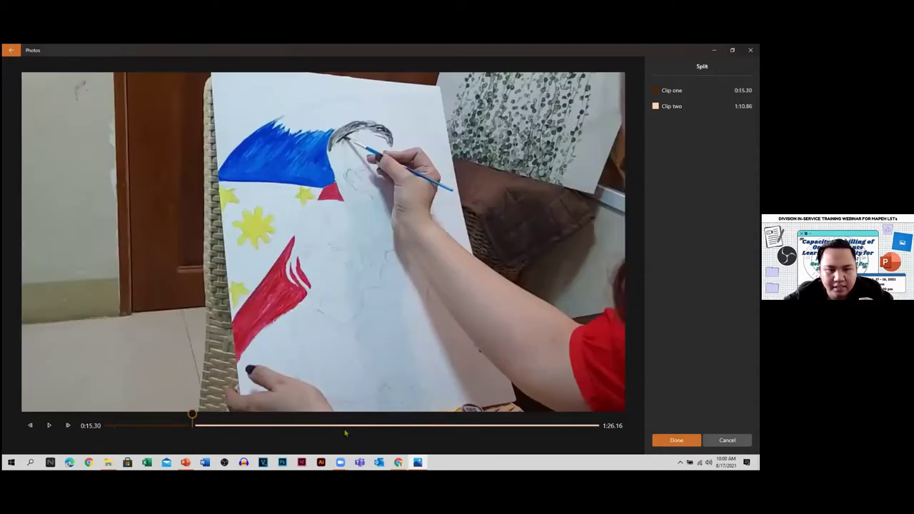
{"action": "left_click", "coordinate": [355, 426]}
{"action": "left_click", "coordinate": [357, 427]}
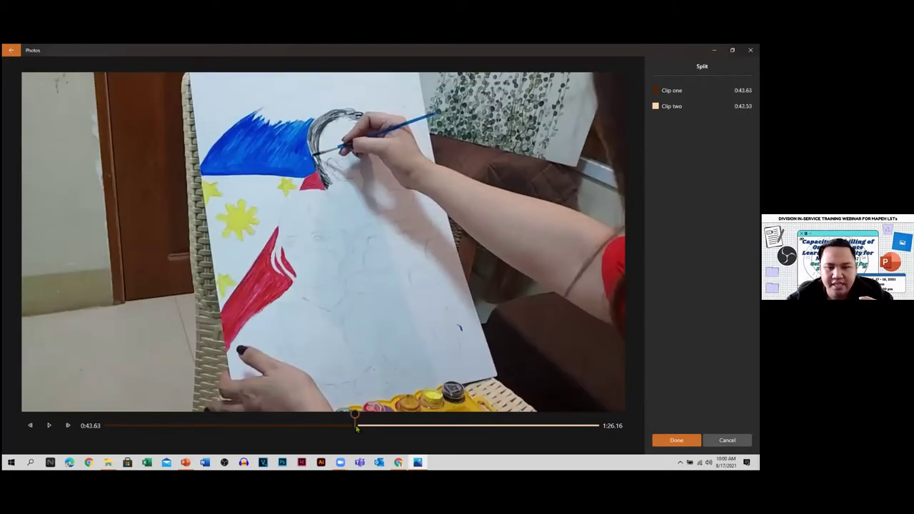
{"action": "left_click", "coordinate": [349, 426]}
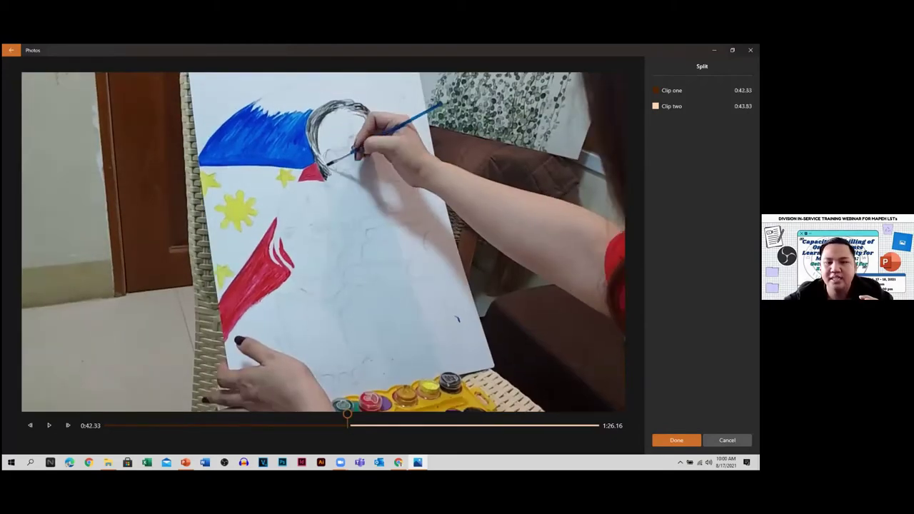
{"action": "mouse_move", "coordinate": [340, 462]}
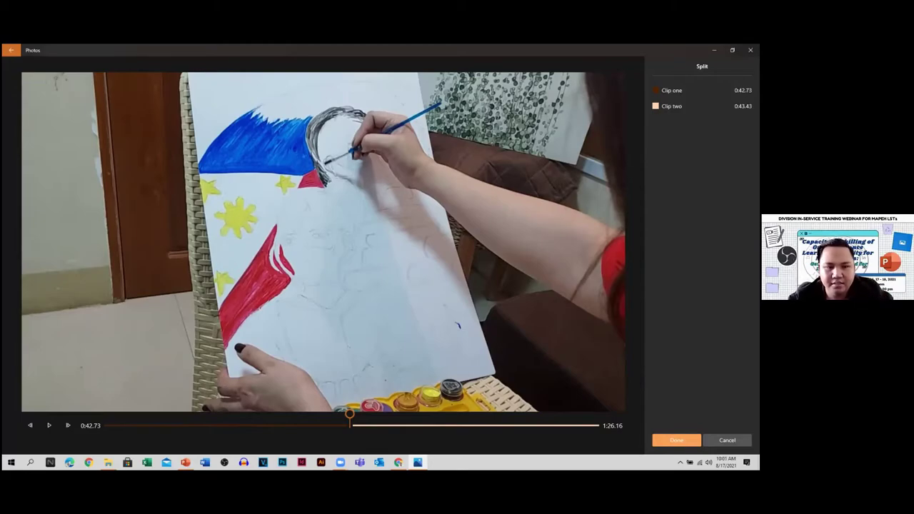
{"action": "left_click", "coordinate": [676, 440]}
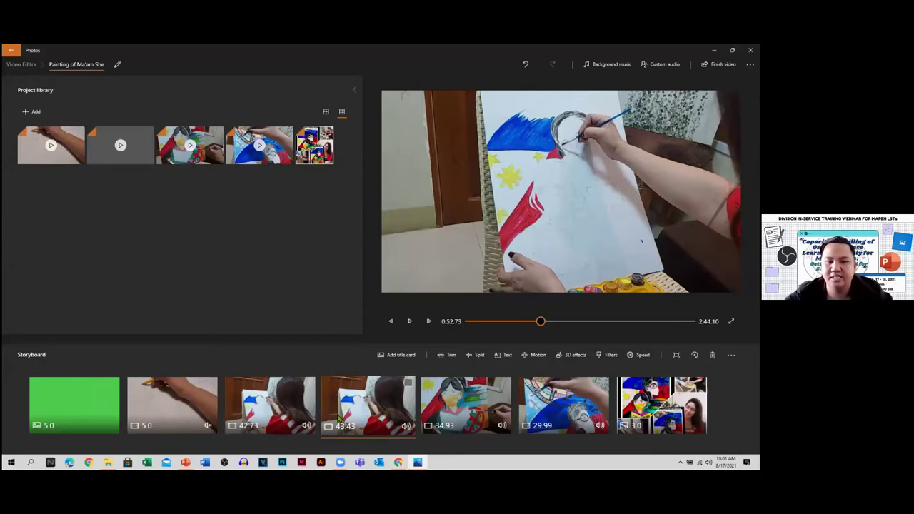
Step: Trim the first half of the split painting clip to keep only the part from 0:30.26 to 0:35.43
{"action": "left_click", "coordinate": [281, 414]}
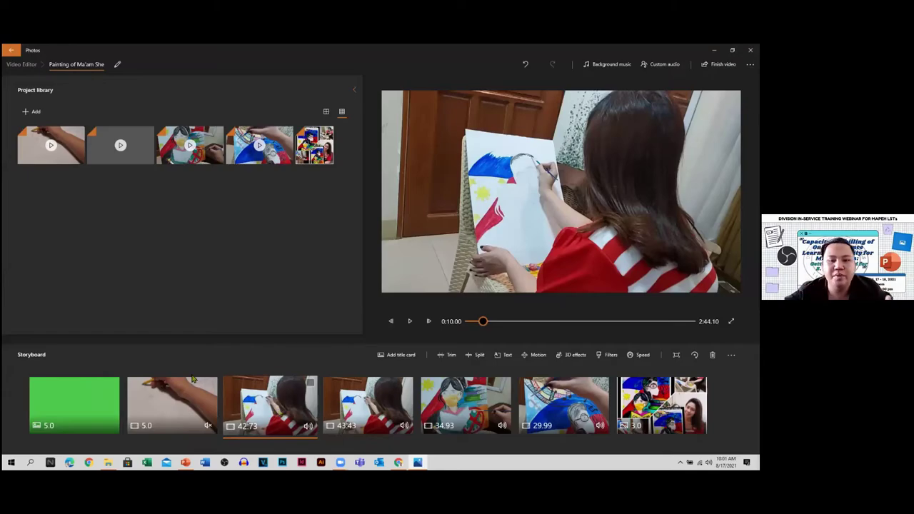
{"action": "left_click", "coordinate": [450, 357]}
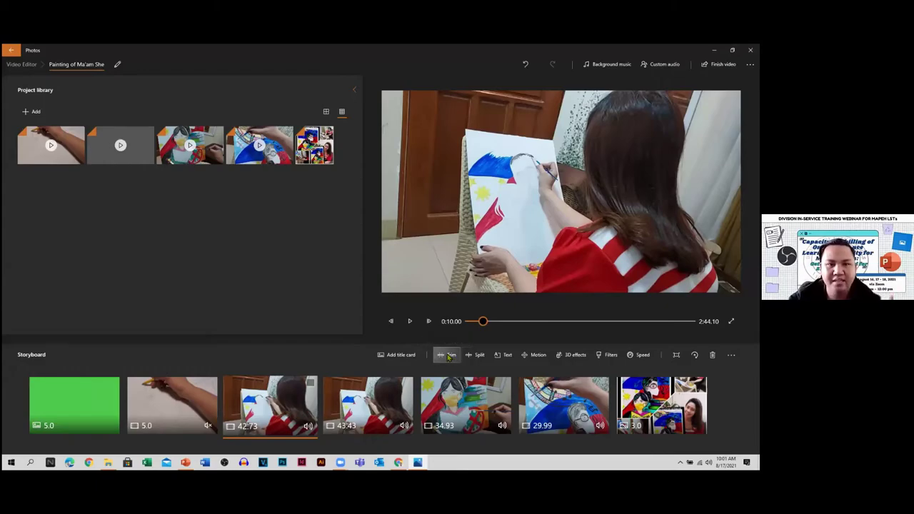
{"action": "left_click_drag", "start_coordinate": [100, 430], "coordinate": [260, 434]}
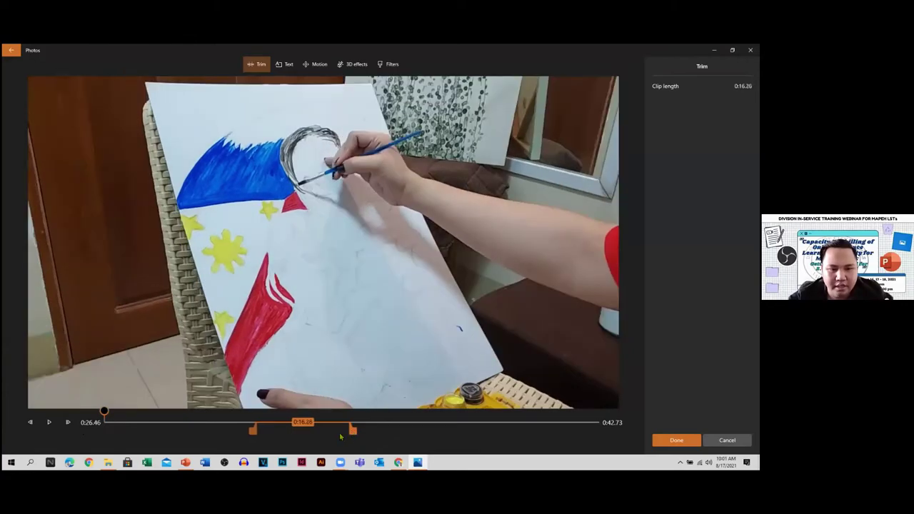
{"action": "key", "text": "Right"}
{"action": "key", "text": "Right"}
{"action": "key", "text": "Right"}
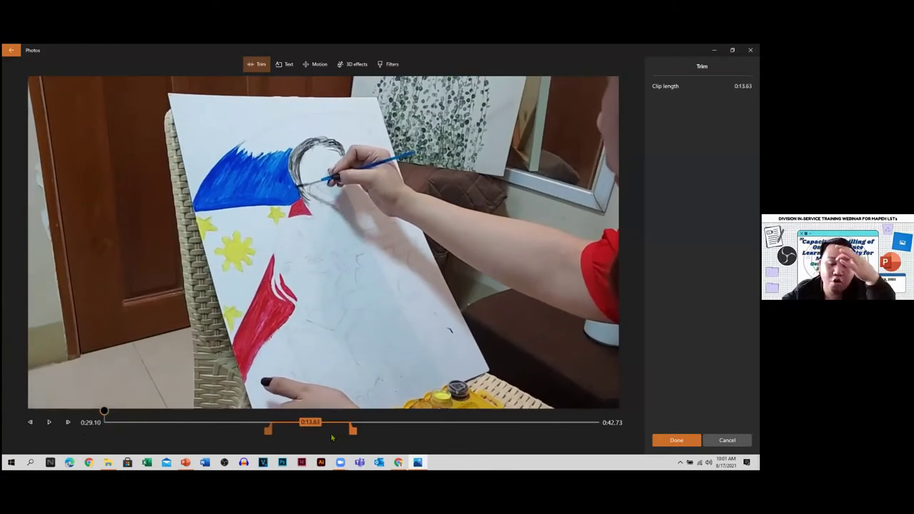
{"action": "key", "text": "Right"}
{"action": "key", "text": "Left"}
{"action": "key", "text": "Left"}
{"action": "key", "text": "Left"}
{"action": "key", "text": "Left"}
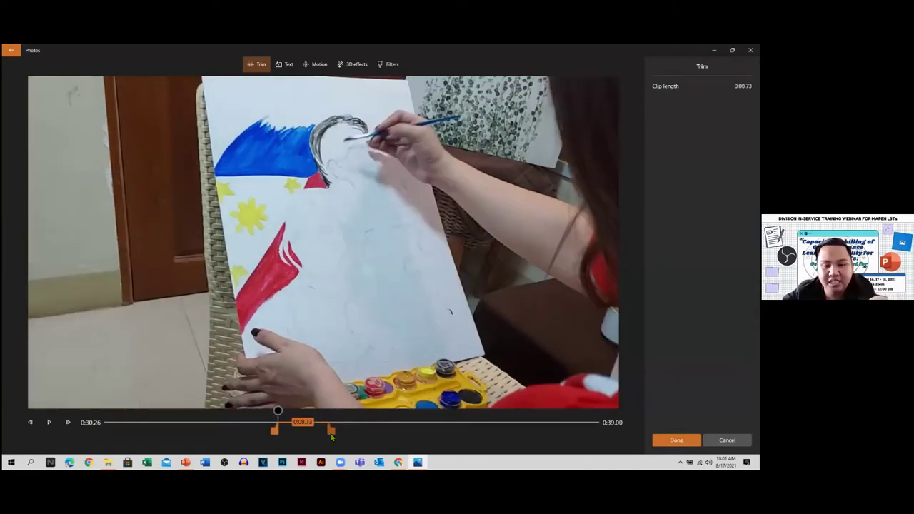
{"action": "key", "text": "Left"}
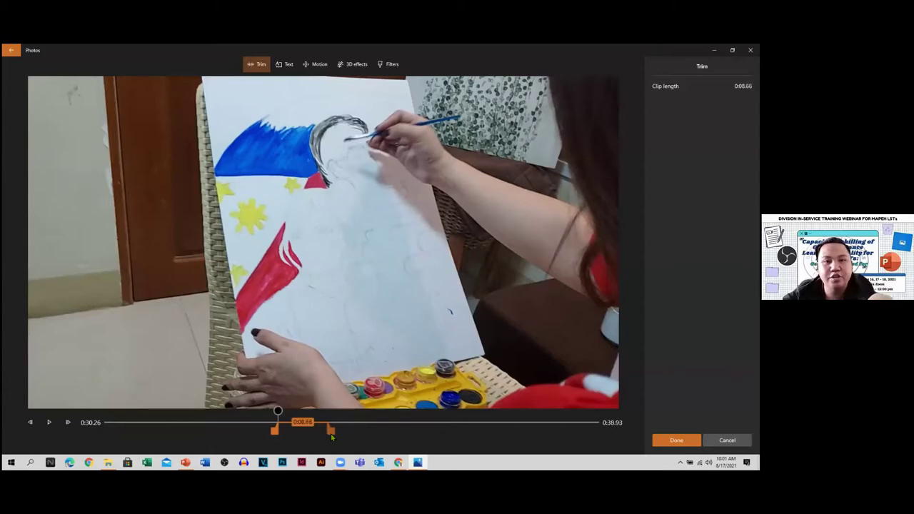
{"action": "left_click_drag", "start_coordinate": [331, 437], "coordinate": [311, 431]}
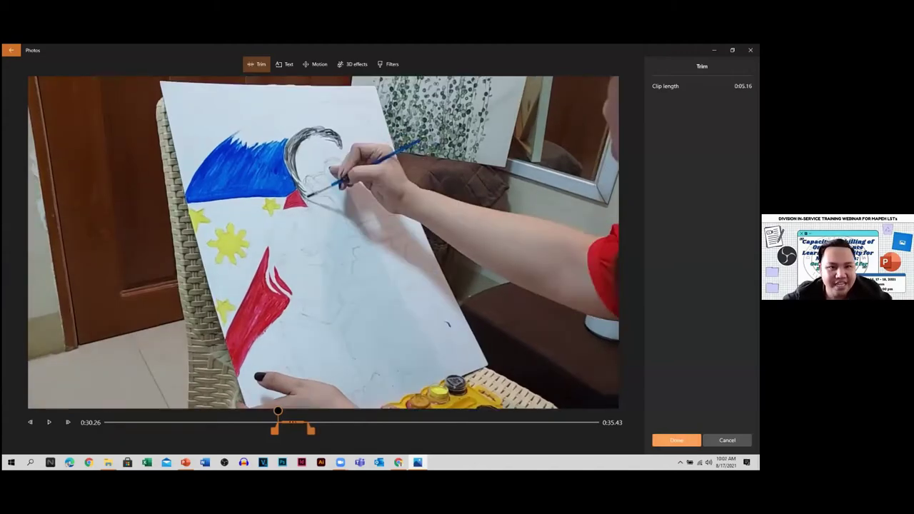
{"action": "left_click", "coordinate": [676, 440]}
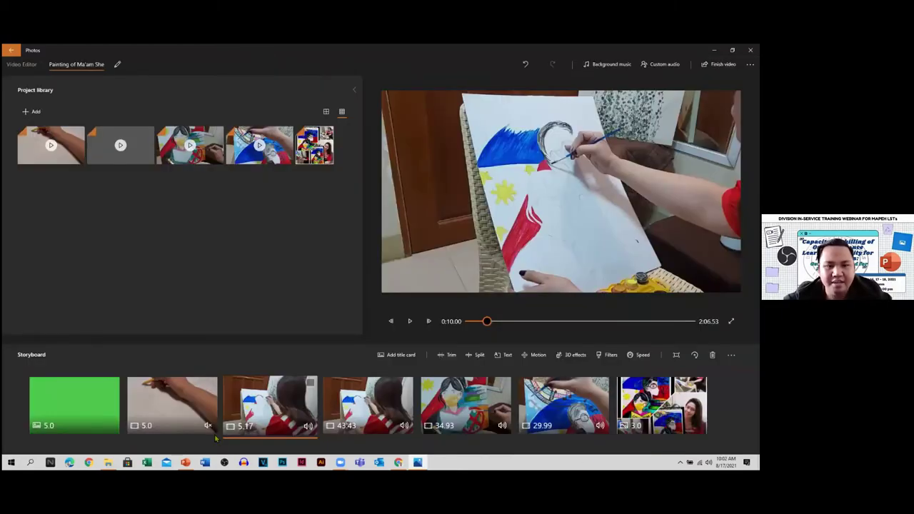
Step: Trim the second half of the split painting clip to keep only the part from 1:05.46 to 1:10.73
{"action": "left_click", "coordinate": [407, 393]}
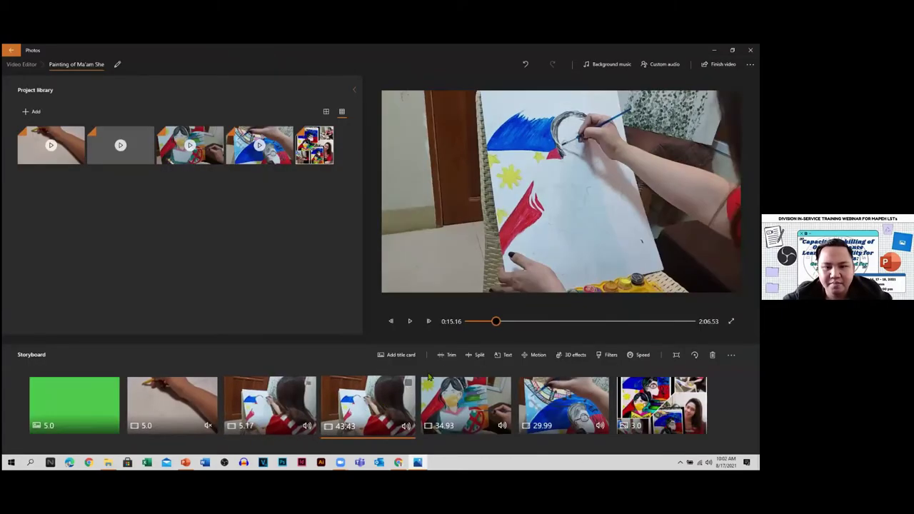
{"action": "left_click", "coordinate": [448, 355]}
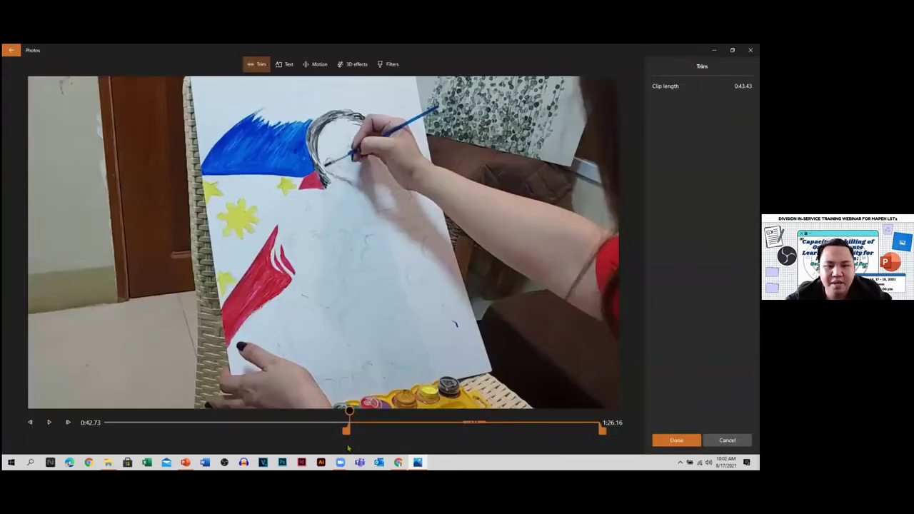
{"action": "left_click_drag", "start_coordinate": [591, 426], "coordinate": [517, 440]}
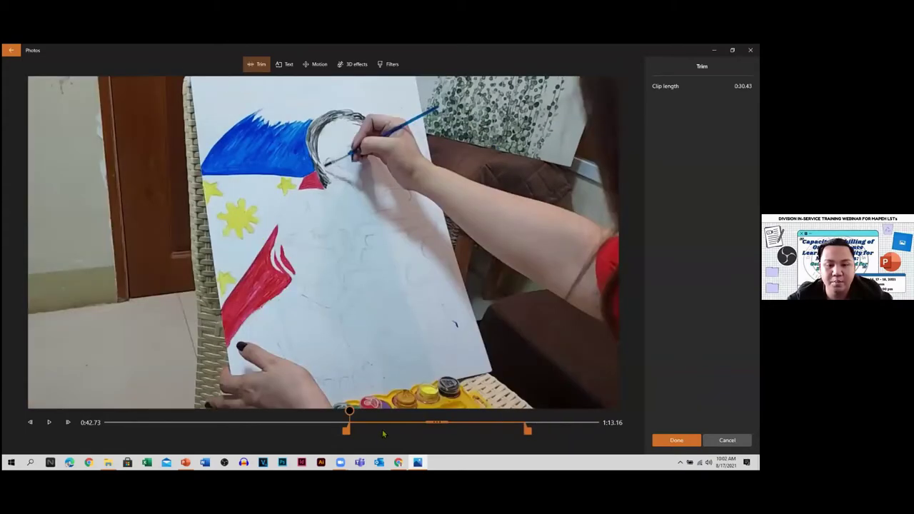
{"action": "left_click_drag", "start_coordinate": [382, 429], "coordinate": [470, 436]}
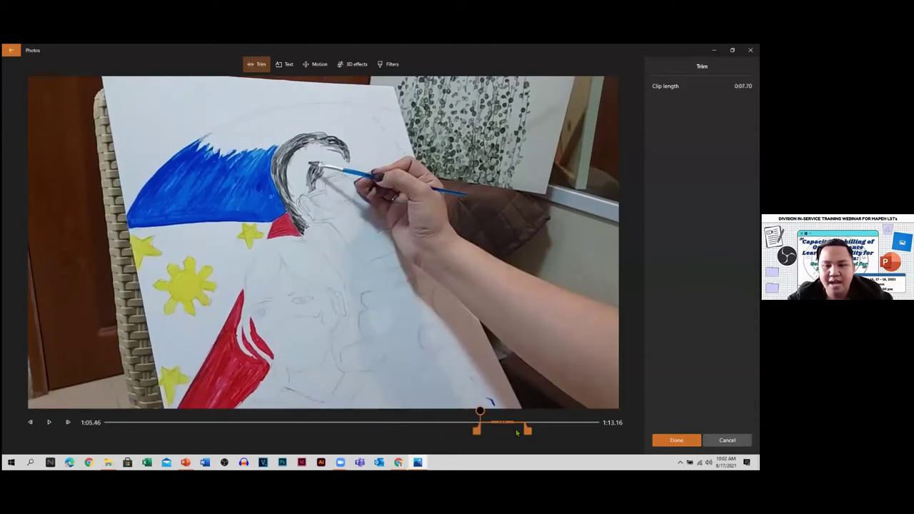
{"action": "left_click_drag", "start_coordinate": [526, 431], "coordinate": [514, 430]}
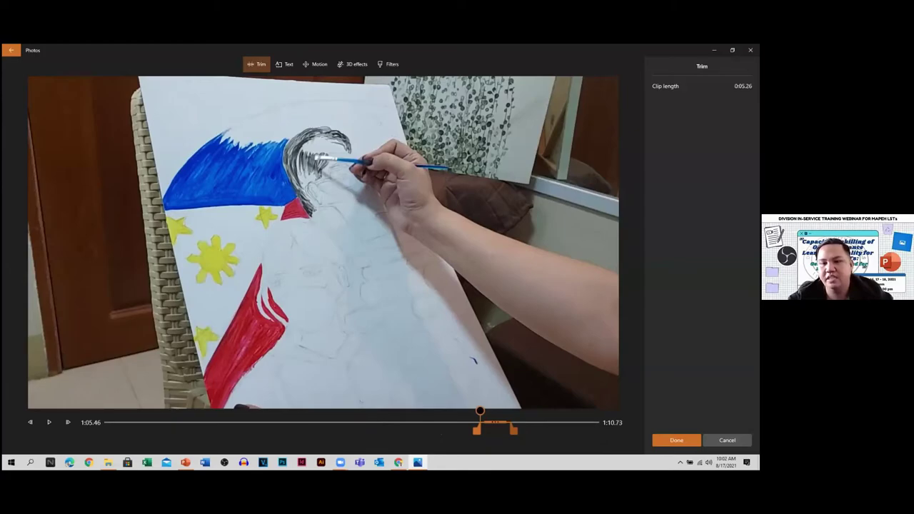
{"action": "left_click", "coordinate": [676, 439]}
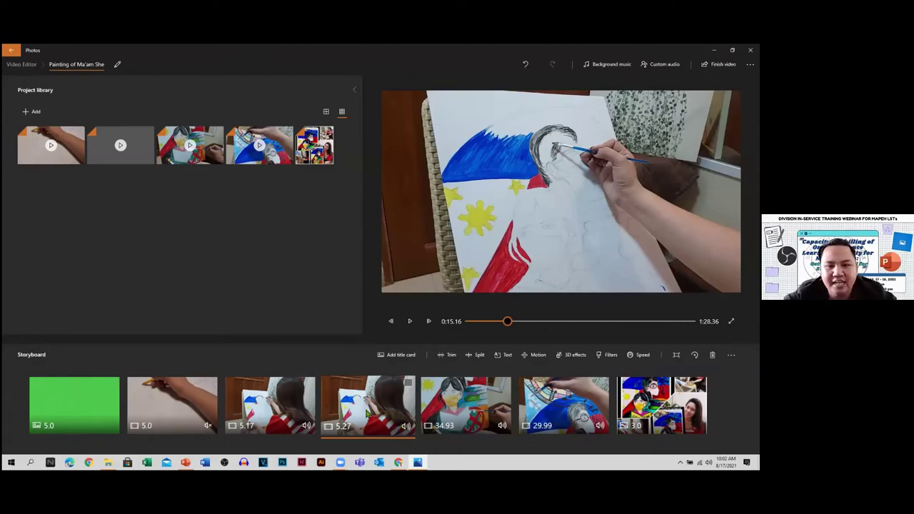
Step: Add the text "Anuman and sitwasyon, tuloy ang edukasyon." in the Classic style to the 34.93-second clip of the masked girl painting
{"action": "left_click", "coordinate": [457, 414]}
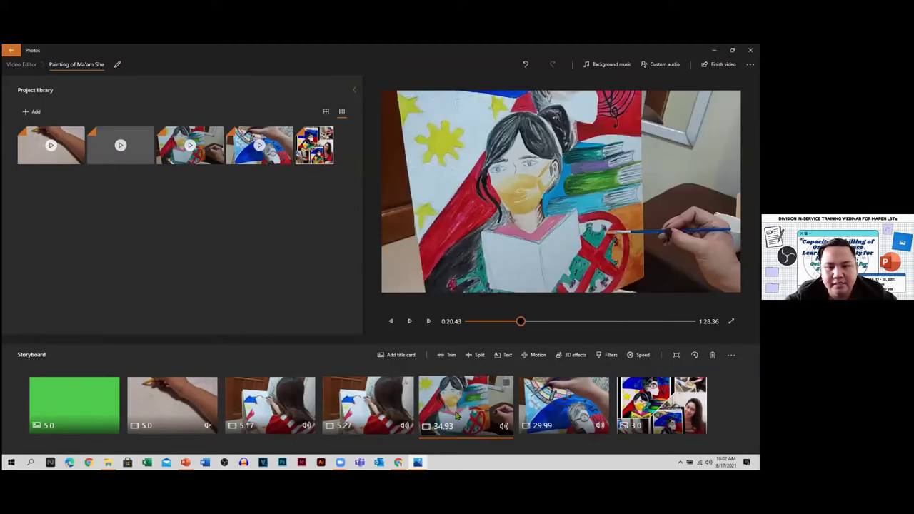
{"action": "left_click", "coordinate": [499, 355]}
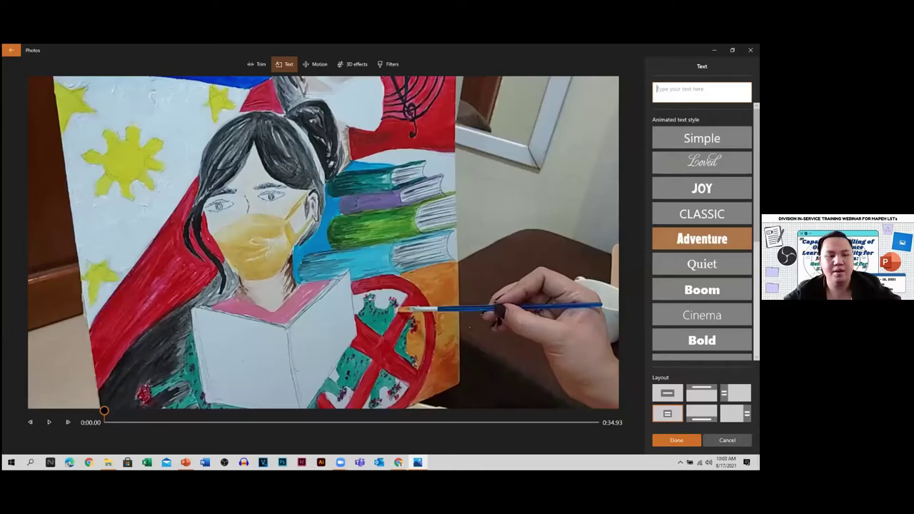
{"action": "type", "text": "An"}
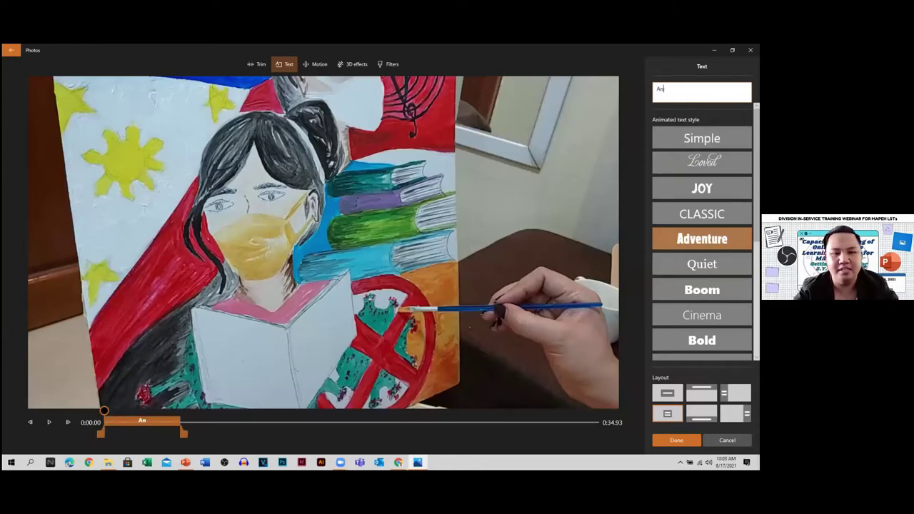
{"action": "type", "text": "uman"}
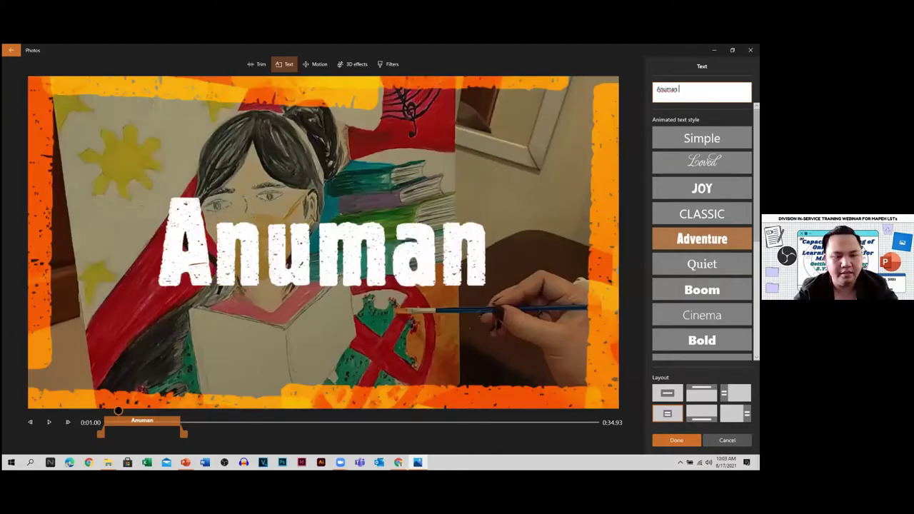
{"action": "type", "text": " and "}
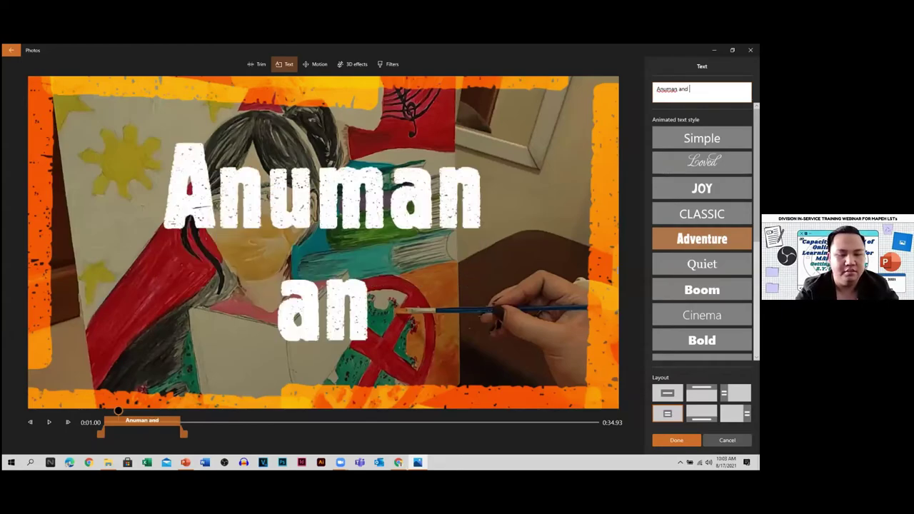
{"action": "type", "text": "sitwas"}
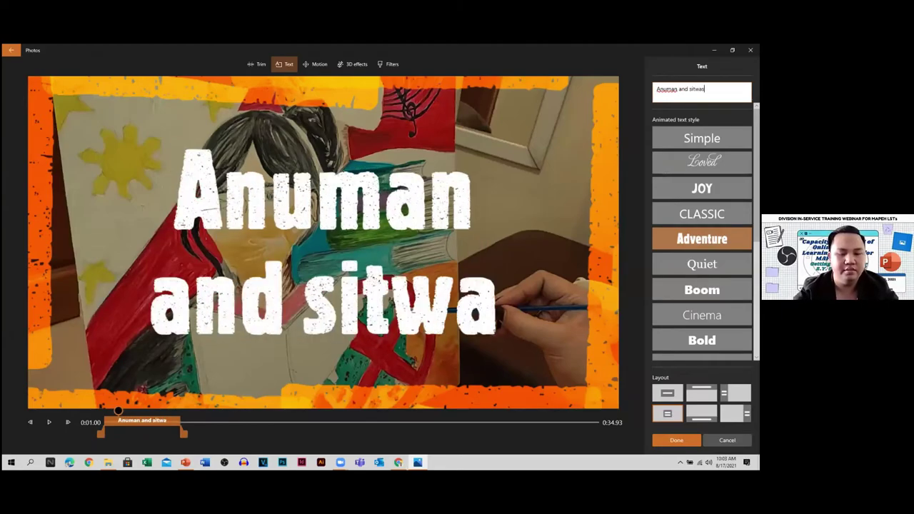
{"action": "type", "text": "yon"}
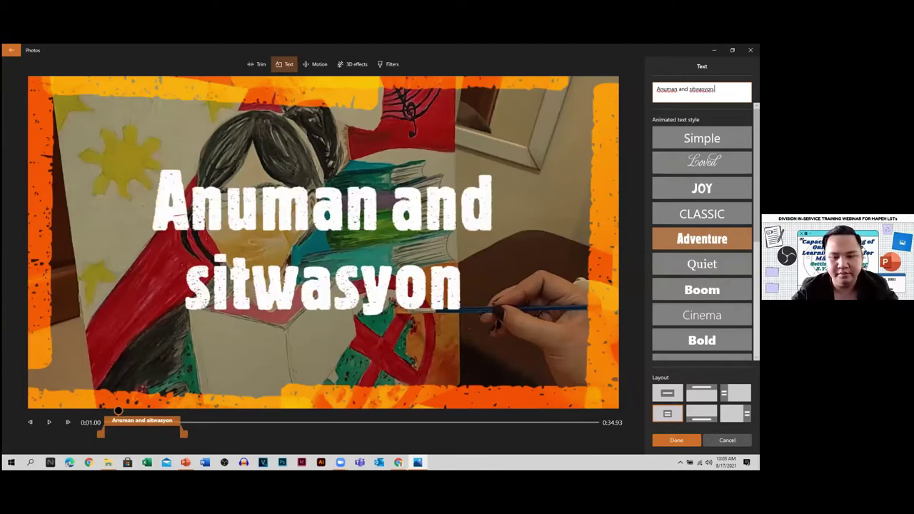
{"action": "type", "text": " , tuloy"}
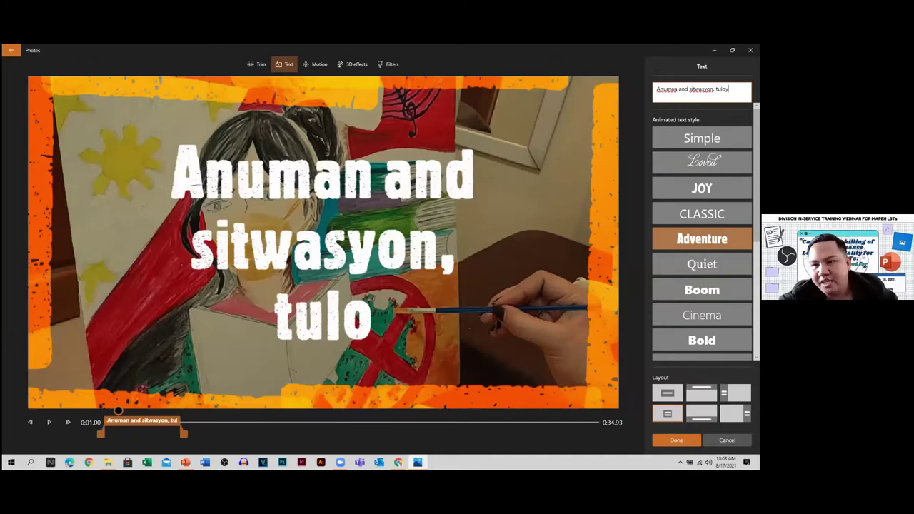
{"action": "type", "text": " ang edukasyon."}
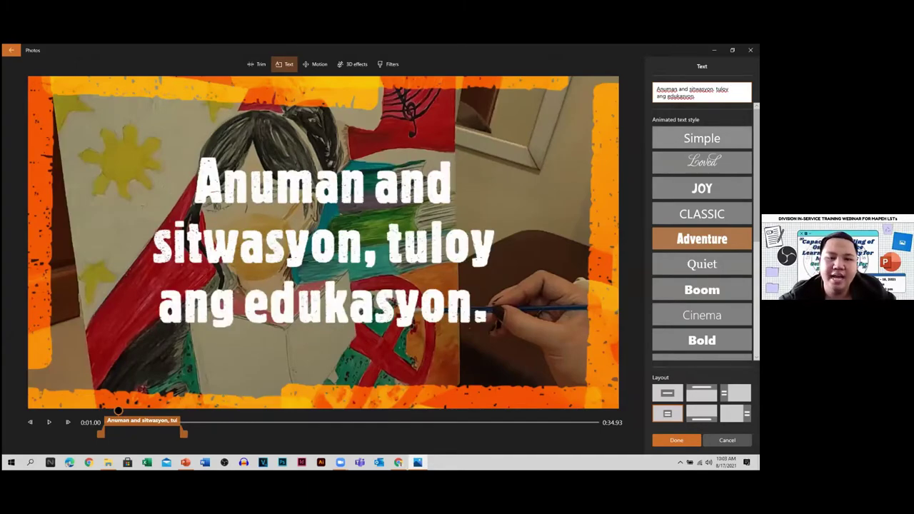
{"action": "left_click", "coordinate": [701, 214]}
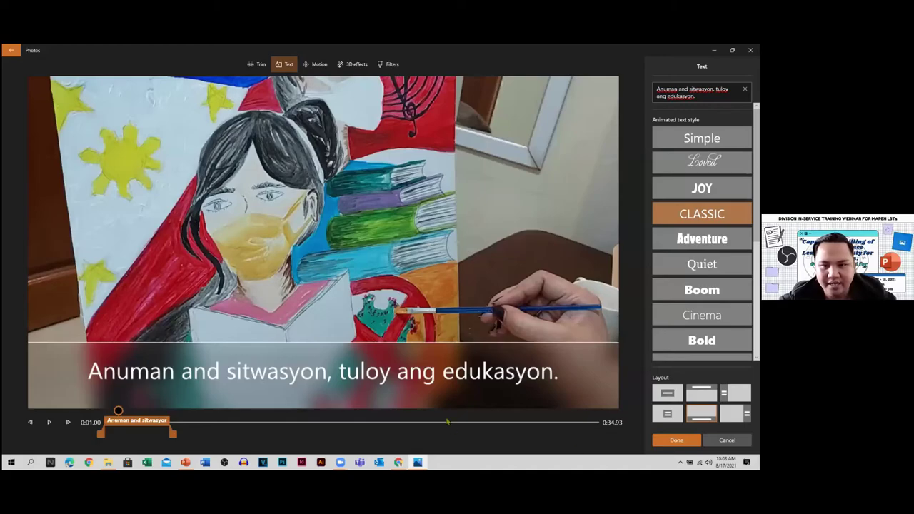
{"action": "key", "text": "Return"}
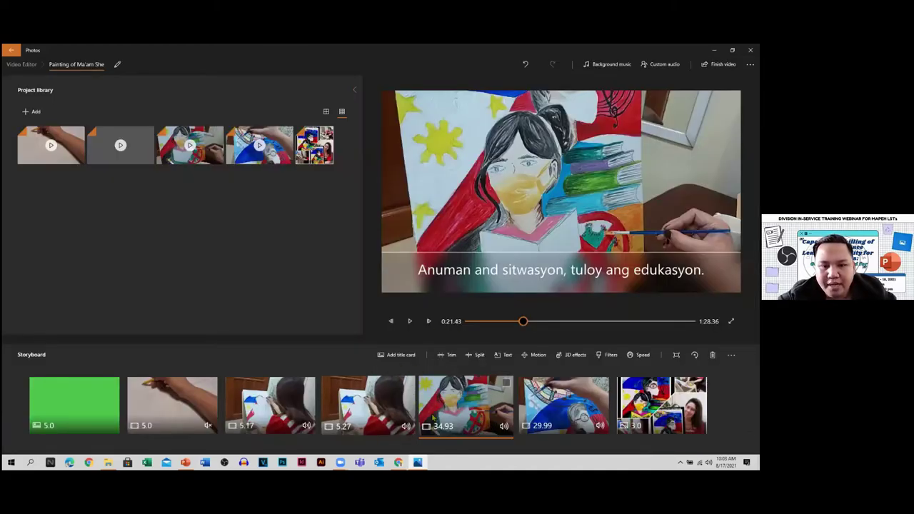
Step: Play the video from about 0:20.33 to preview the new caption on the masked girl painting clip
{"action": "left_click", "coordinate": [392, 401]}
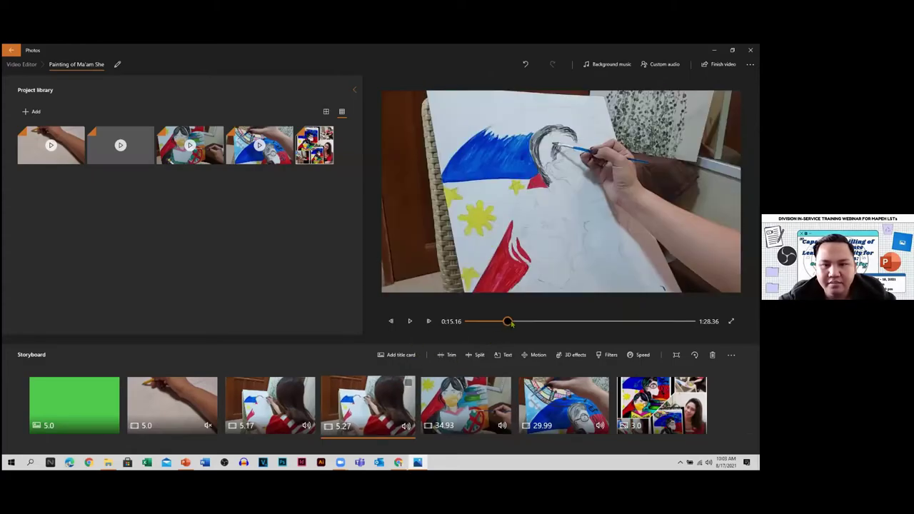
{"action": "left_click", "coordinate": [520, 323]}
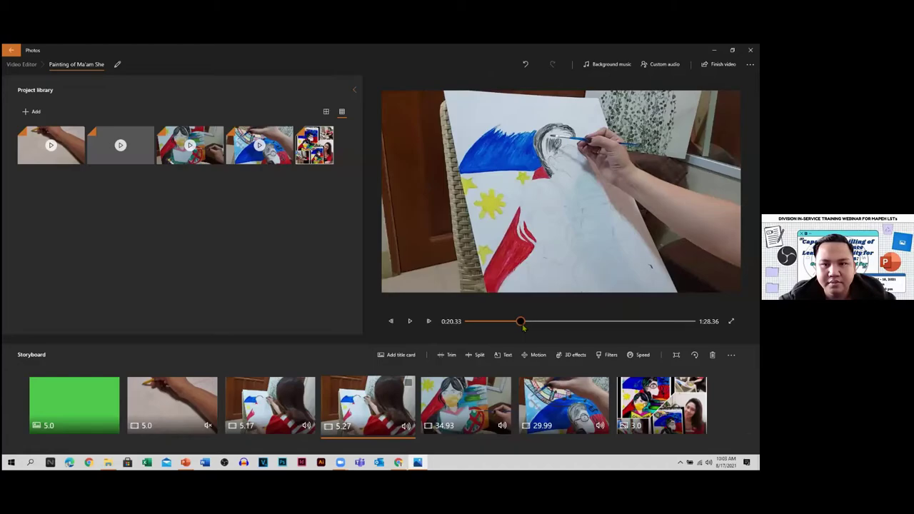
{"action": "left_click", "coordinate": [410, 322]}
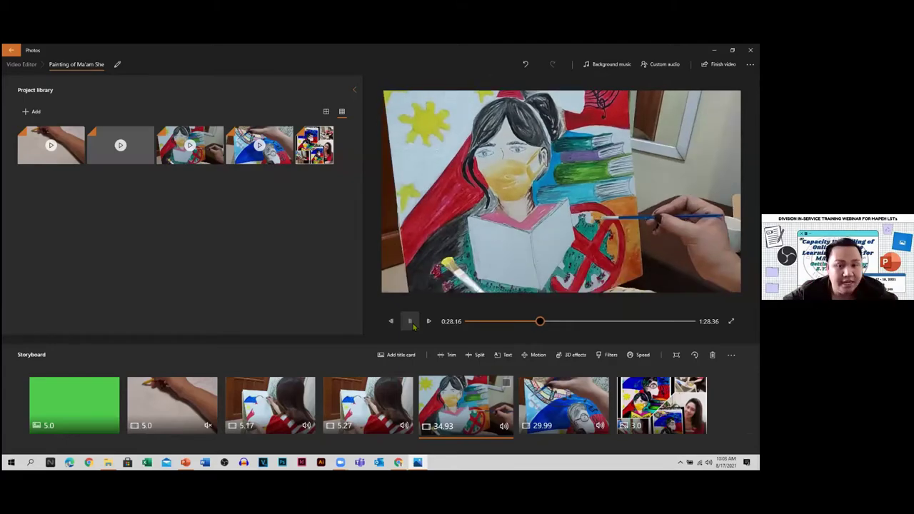
Step: Mute the 34.93-second clip, both split painting clips and the 29.99-second clip in the storyboard
{"action": "left_click", "coordinate": [504, 426]}
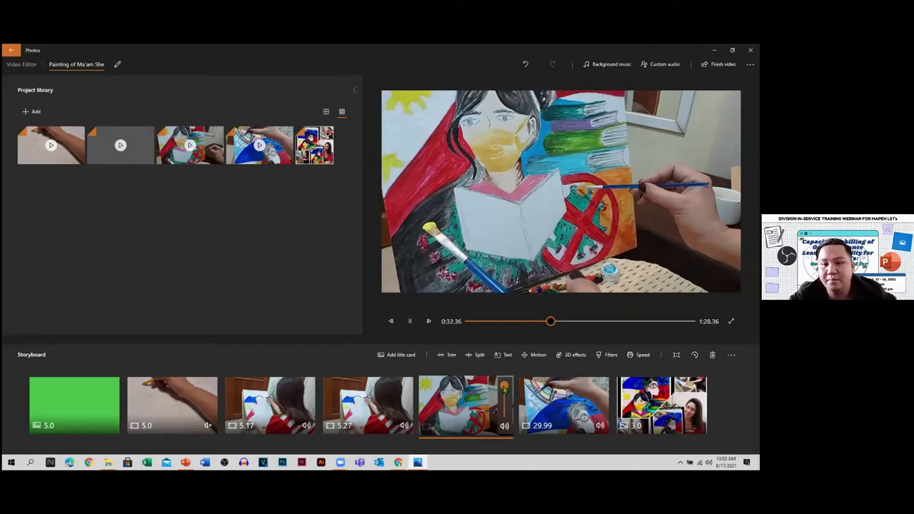
{"action": "left_click_drag", "start_coordinate": [504, 387], "coordinate": [504, 415]}
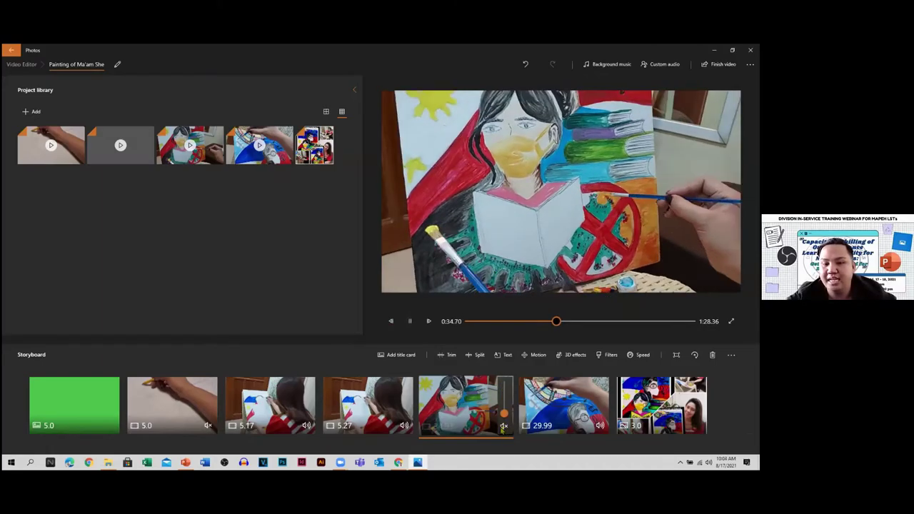
{"action": "left_click", "coordinate": [404, 425]}
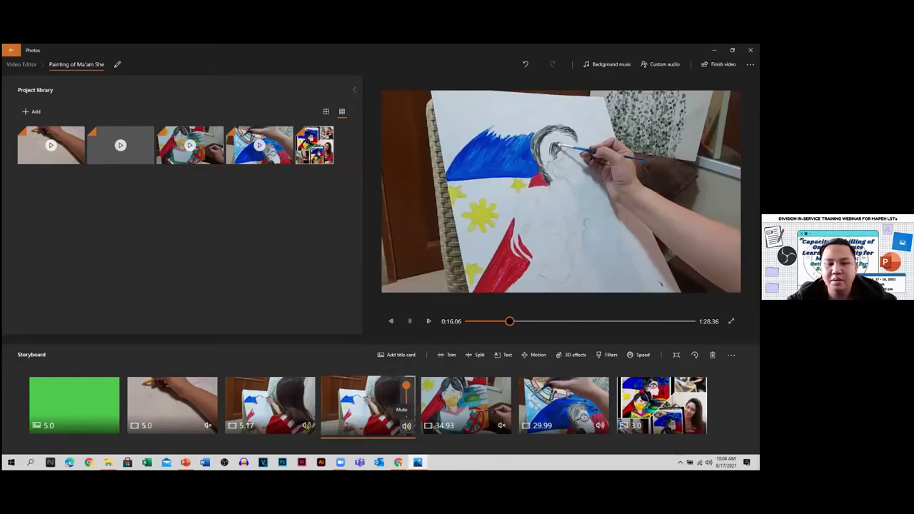
{"action": "left_click", "coordinate": [306, 425]}
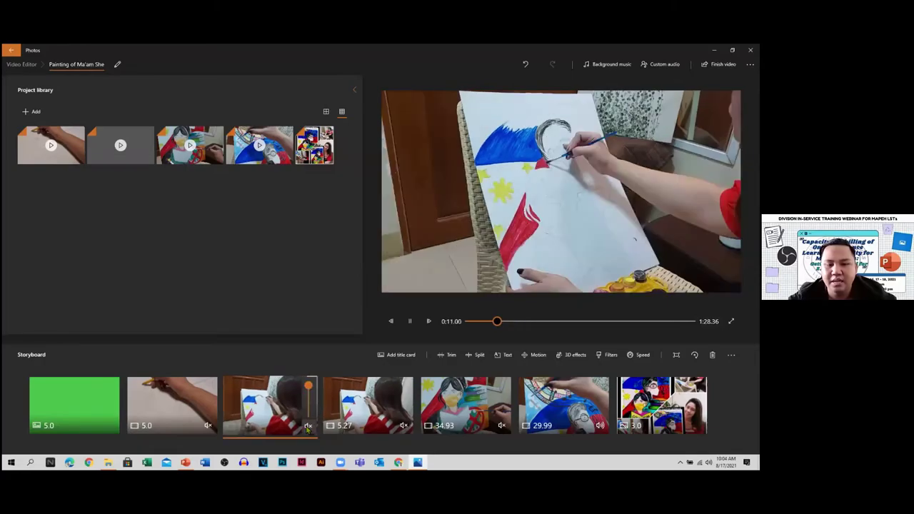
{"action": "left_click", "coordinate": [601, 427]}
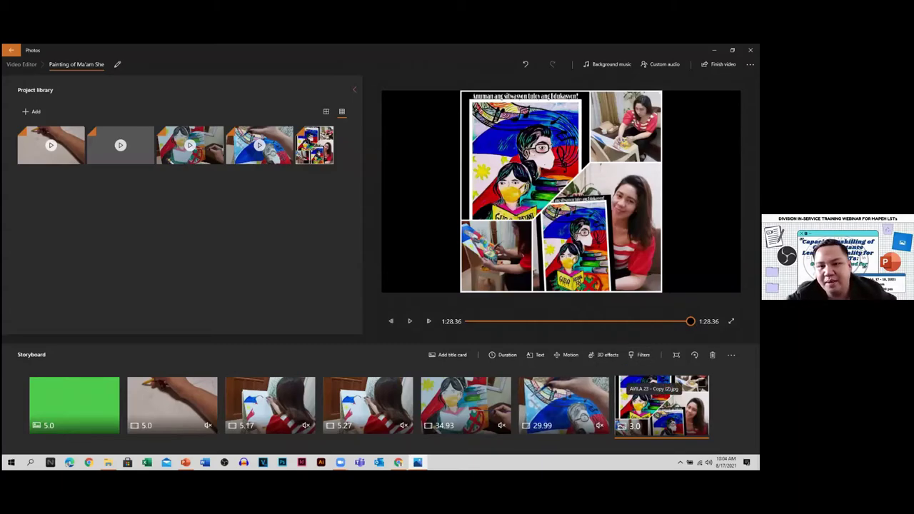
Step: Preview the Zoom out center motion on the final photo collage, then apply Zoom in center instead
{"action": "left_click", "coordinate": [569, 355]}
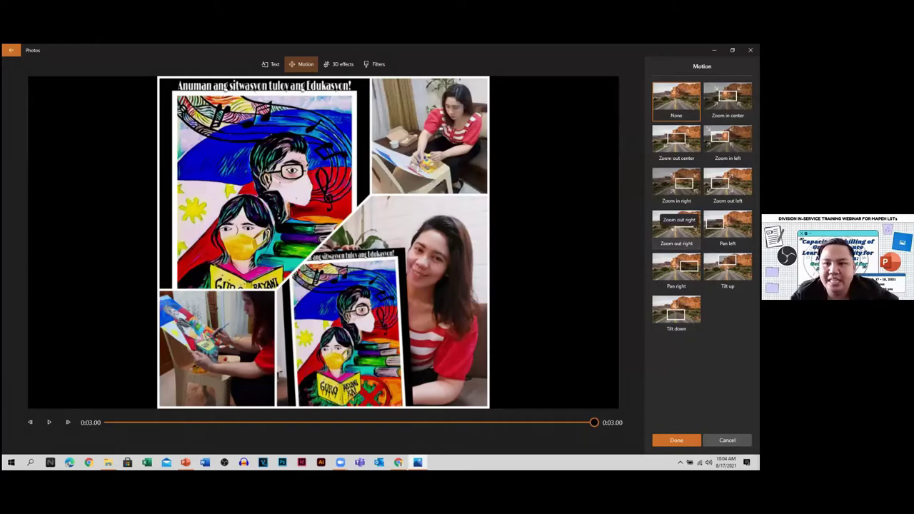
{"action": "left_click", "coordinate": [676, 139]}
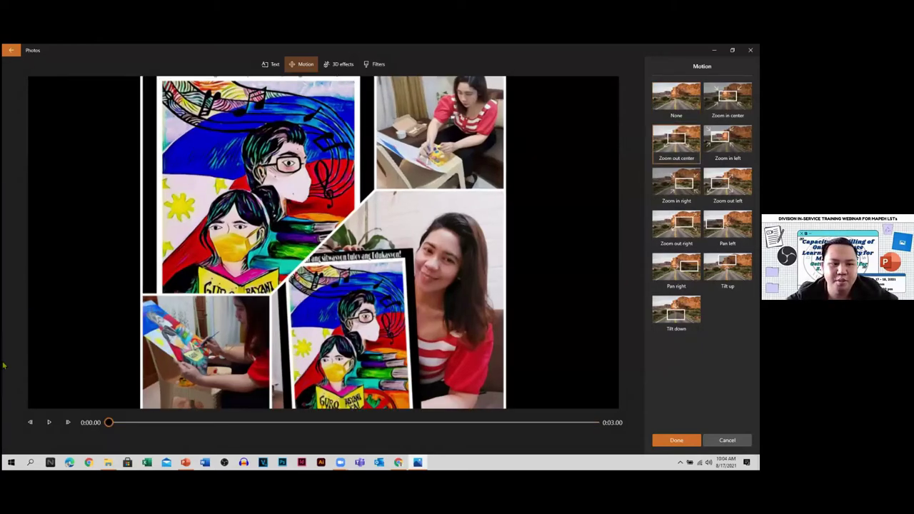
{"action": "left_click", "coordinate": [49, 423]}
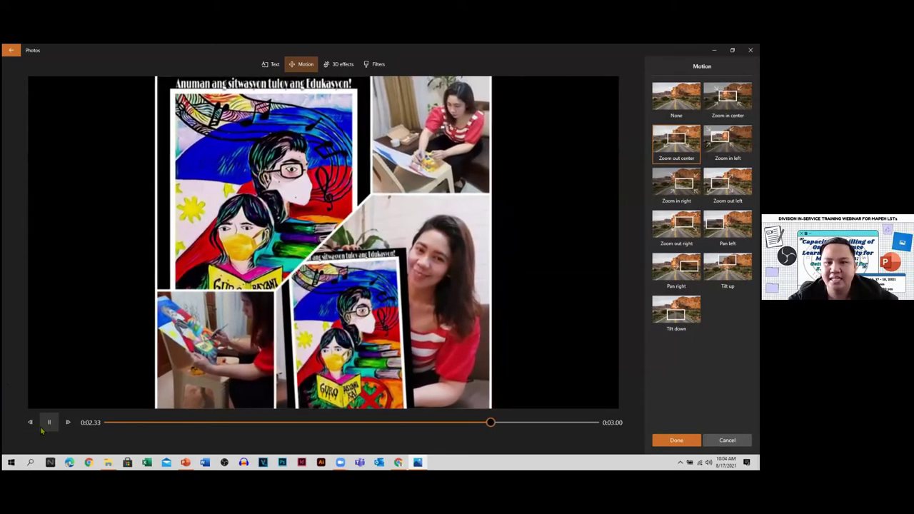
{"action": "left_click", "coordinate": [728, 100]}
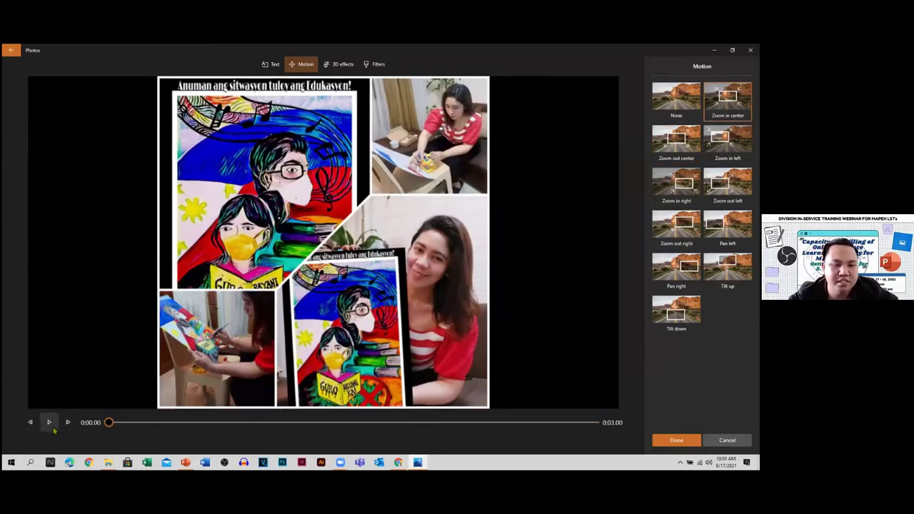
{"action": "left_click", "coordinate": [49, 422]}
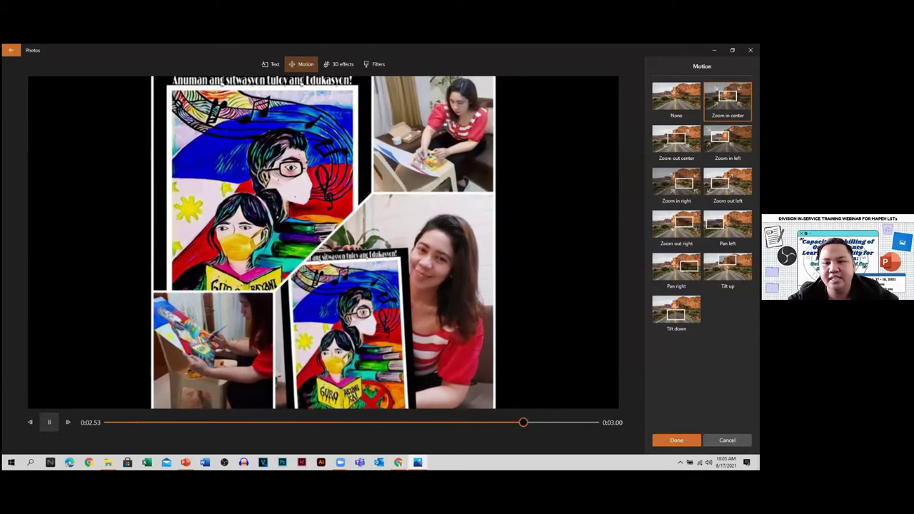
{"action": "left_click", "coordinate": [676, 439]}
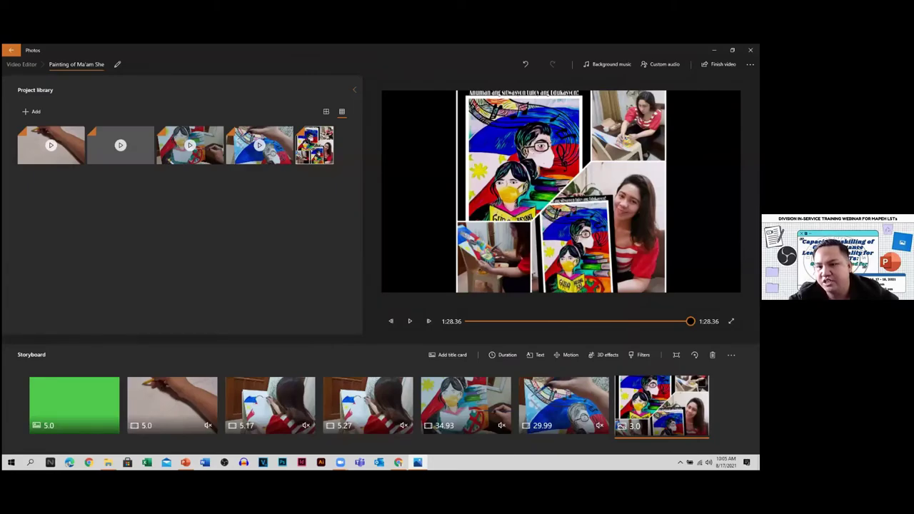
Step: Set the photo collage's duration to 5 seconds and preview its zoom motion at that length
{"action": "left_click", "coordinate": [503, 355]}
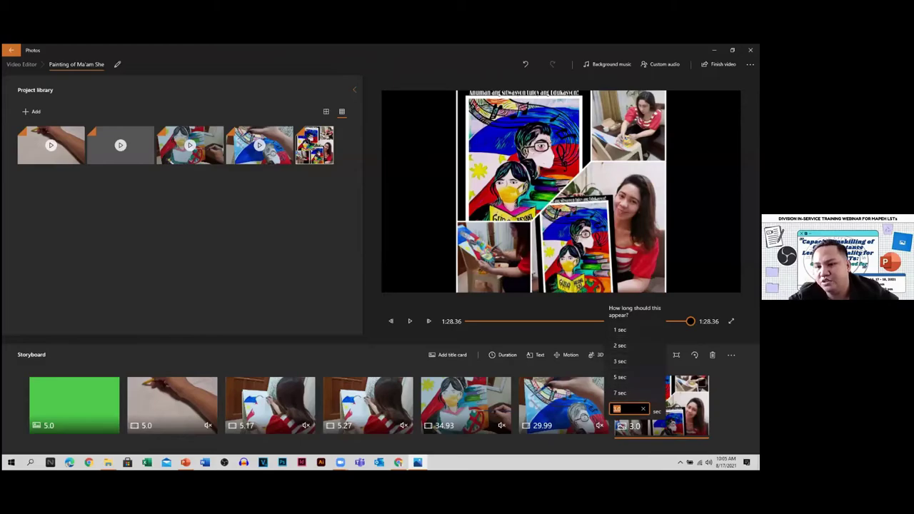
{"action": "left_click", "coordinate": [620, 377]}
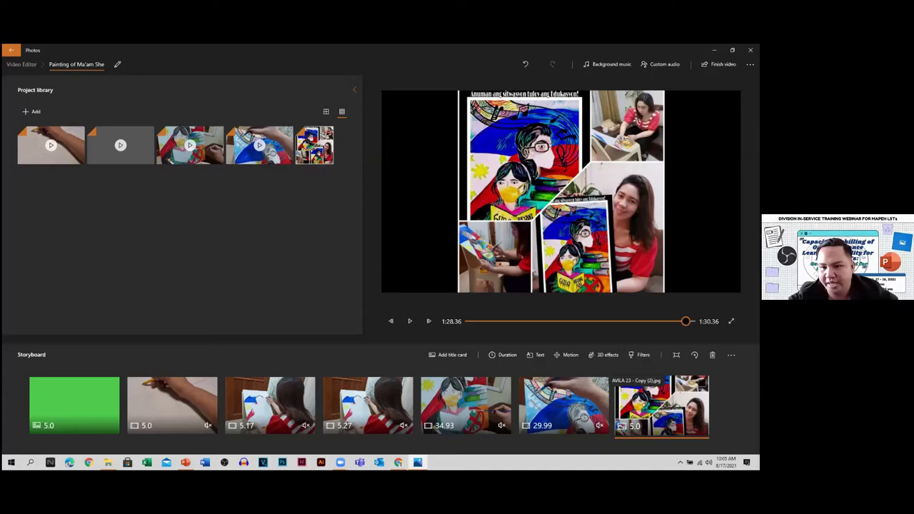
{"action": "left_click", "coordinate": [569, 354]}
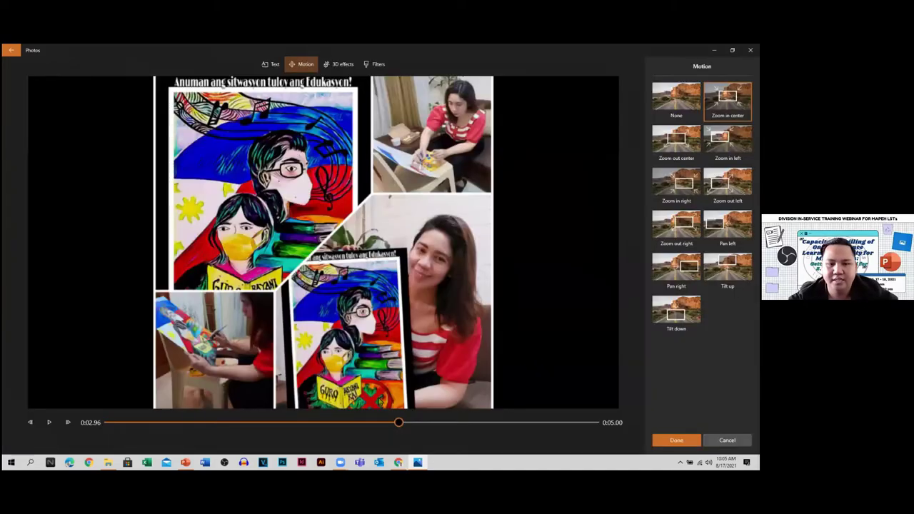
{"action": "left_click", "coordinate": [49, 421]}
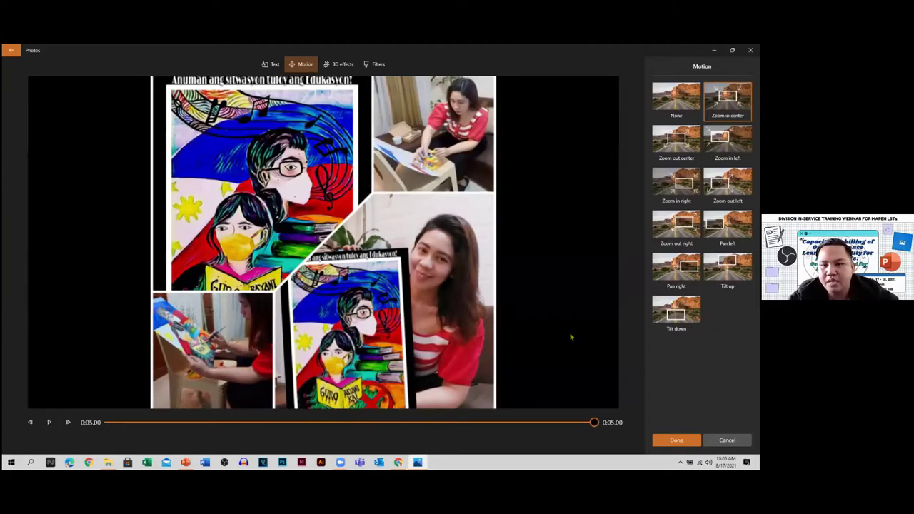
{"action": "left_click", "coordinate": [676, 440]}
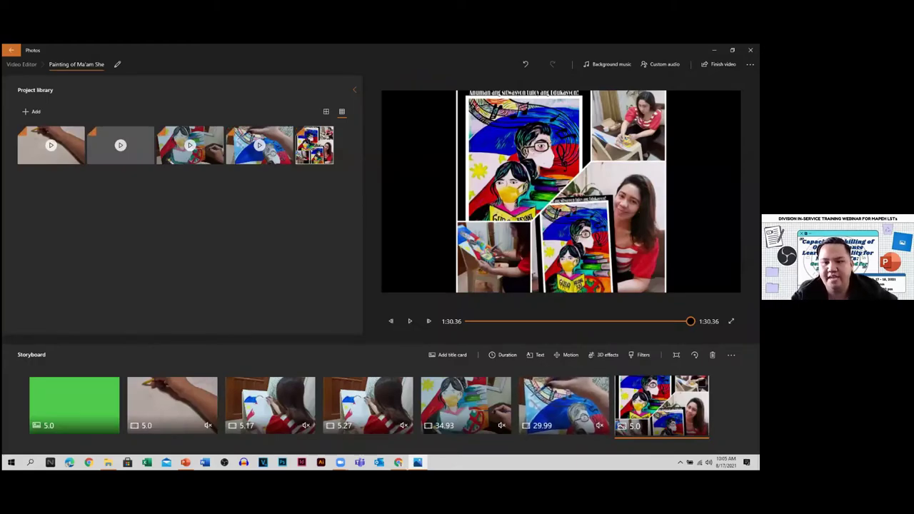
Step: Trim the captioned masked girl painting clip to keep only its first 6.13 seconds
{"action": "left_click", "coordinate": [473, 407]}
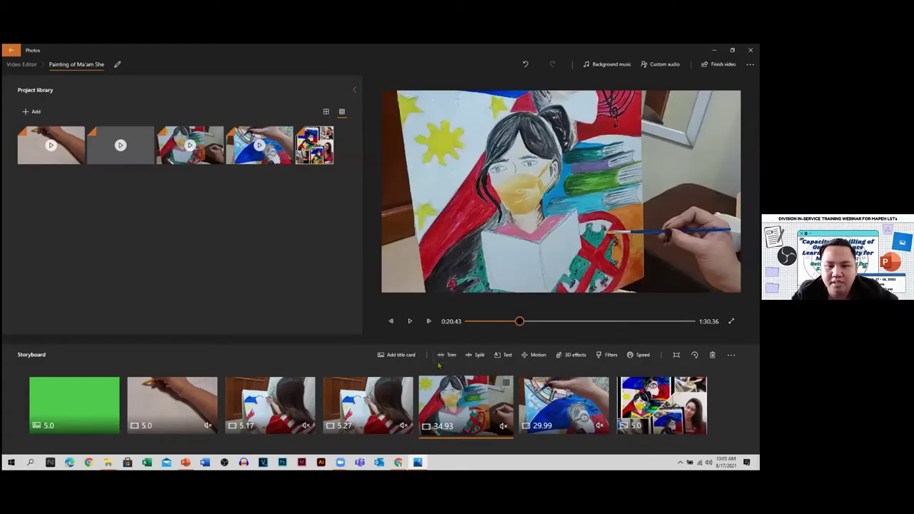
{"action": "left_click", "coordinate": [445, 355]}
{"action": "left_click_drag", "start_coordinate": [603, 434], "coordinate": [194, 427]}
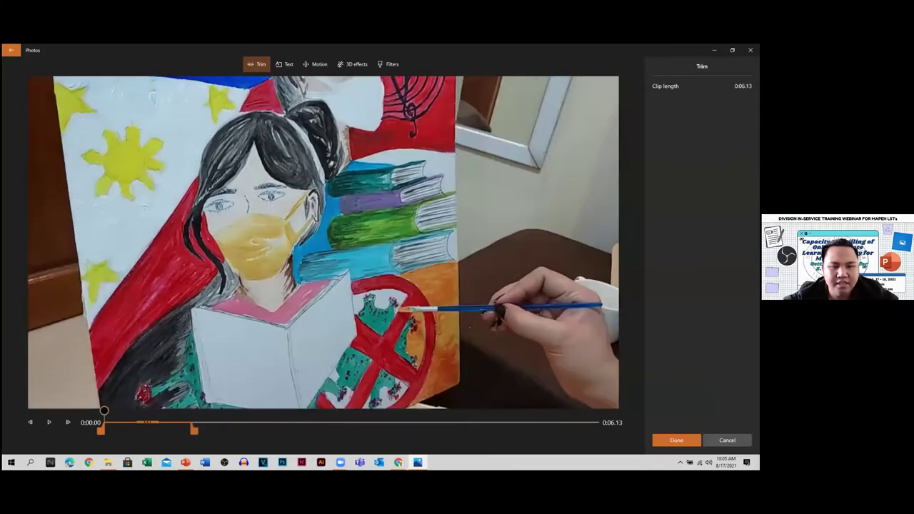
{"action": "left_click", "coordinate": [676, 439]}
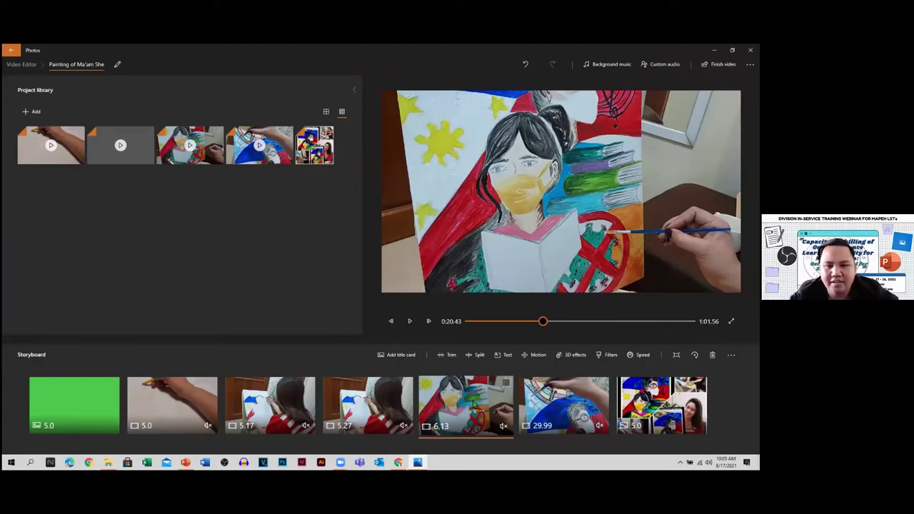
Step: Open the 3D effects for the 6.13-second painting clip and browse the 3D library's object categories
{"action": "left_click", "coordinate": [570, 356]}
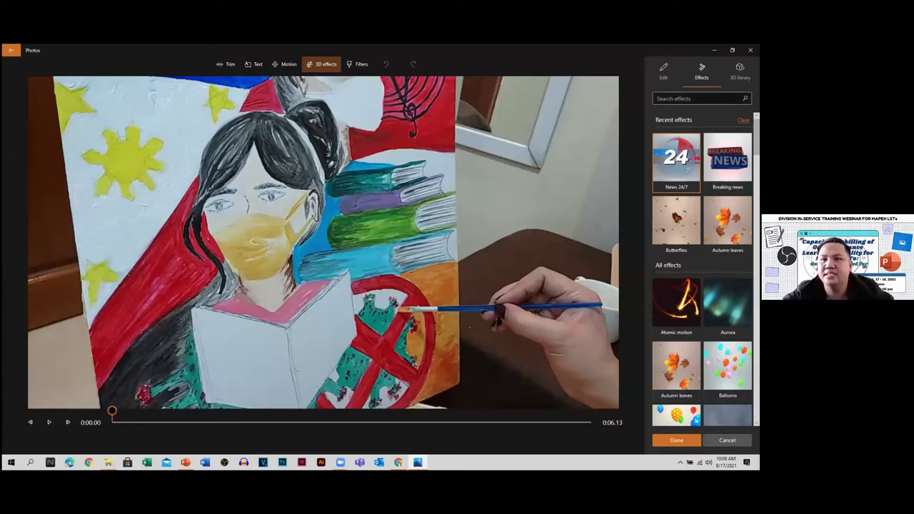
{"action": "left_click", "coordinate": [739, 71]}
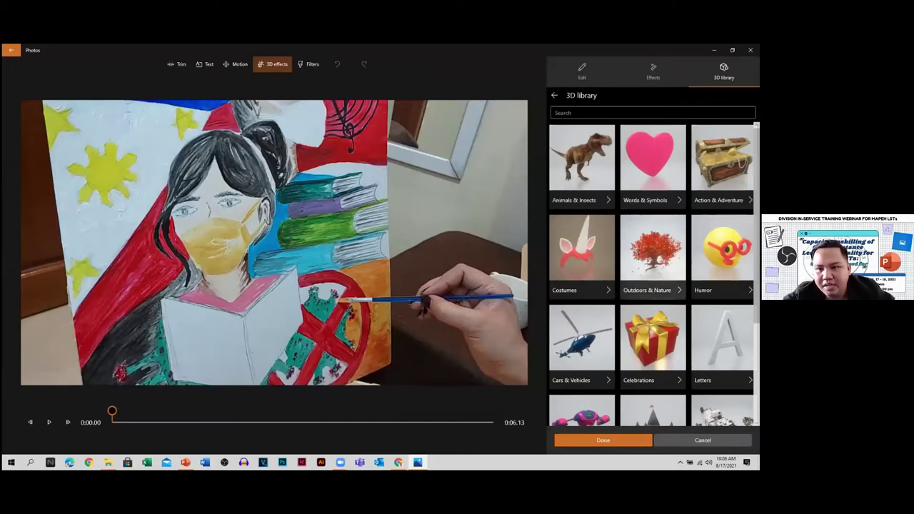
{"action": "scroll", "coordinate": [653, 274], "scroll_direction": "down", "scroll_amount": 1}
{"action": "scroll", "coordinate": [652, 274], "scroll_direction": "down", "scroll_amount": 2}
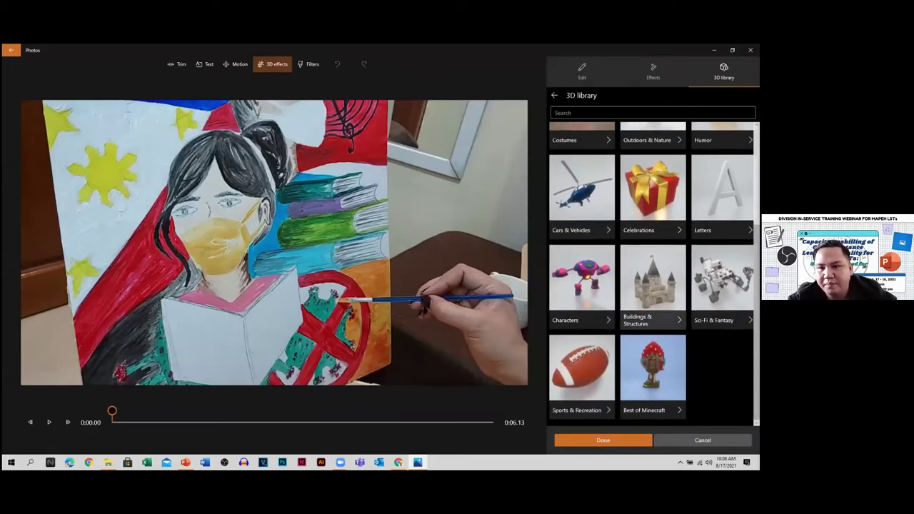
{"action": "scroll", "coordinate": [653, 274], "scroll_direction": "up", "scroll_amount": 3}
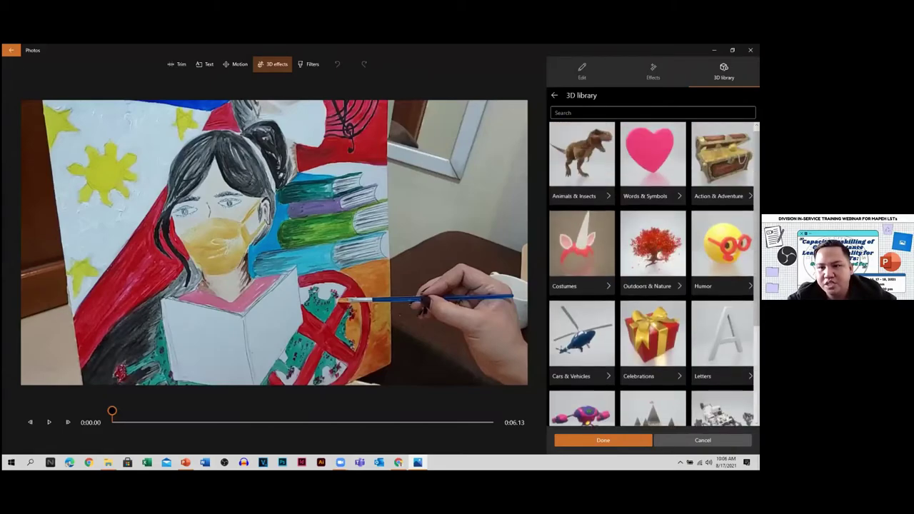
{"action": "left_click", "coordinate": [584, 113]}
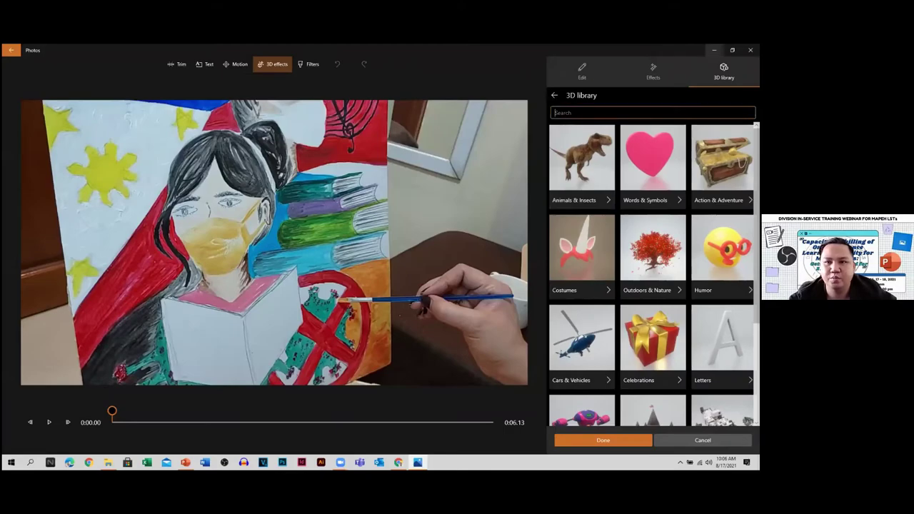
Step: Add the recent News 24/7 effect to the clip and move it off the girl's face, over the painting's right edge
{"action": "left_click", "coordinate": [653, 71]}
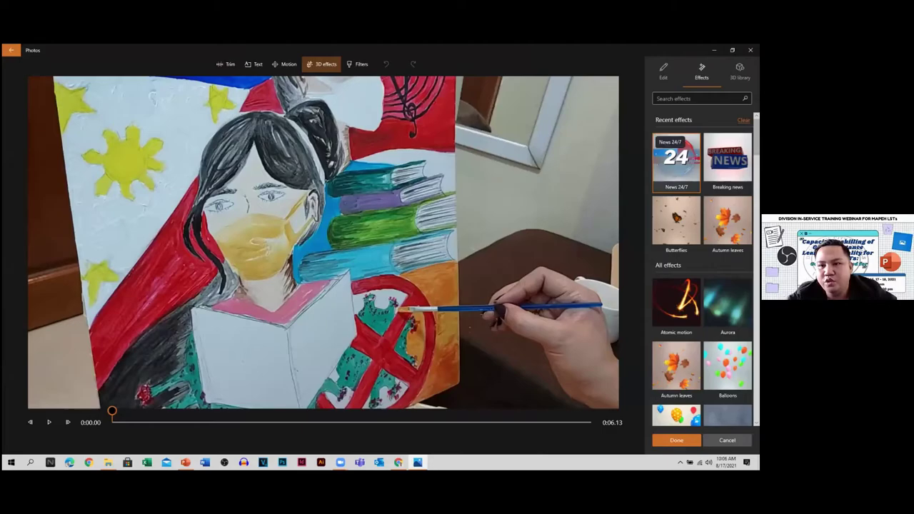
{"action": "left_click", "coordinate": [676, 157]}
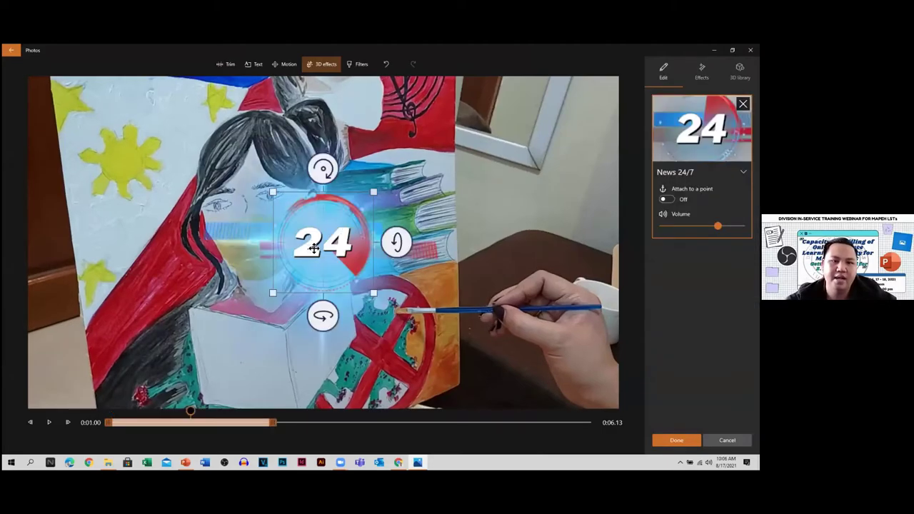
{"action": "left_click_drag", "start_coordinate": [324, 248], "coordinate": [475, 107]}
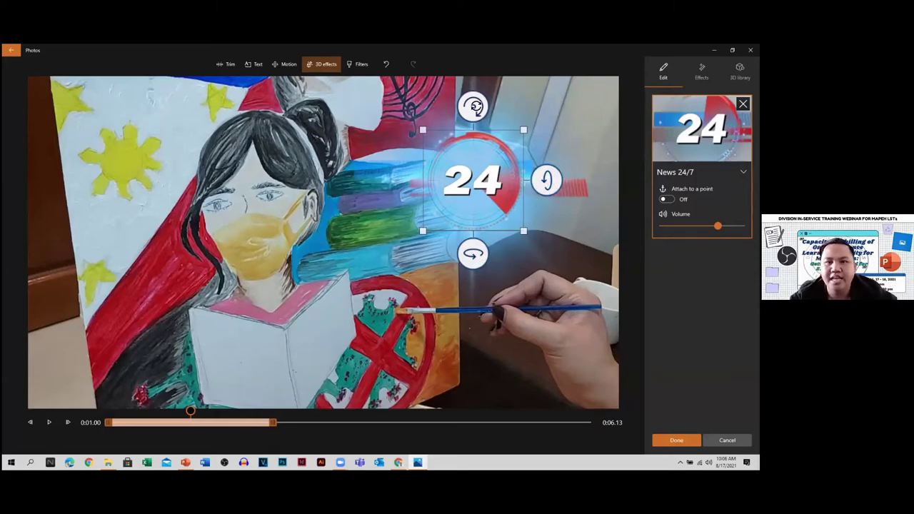
Step: Tilt and shrink the News 24/7 effect and place it over the wall beside the top of the painting
{"action": "left_click_drag", "start_coordinate": [474, 107], "coordinate": [547, 194]}
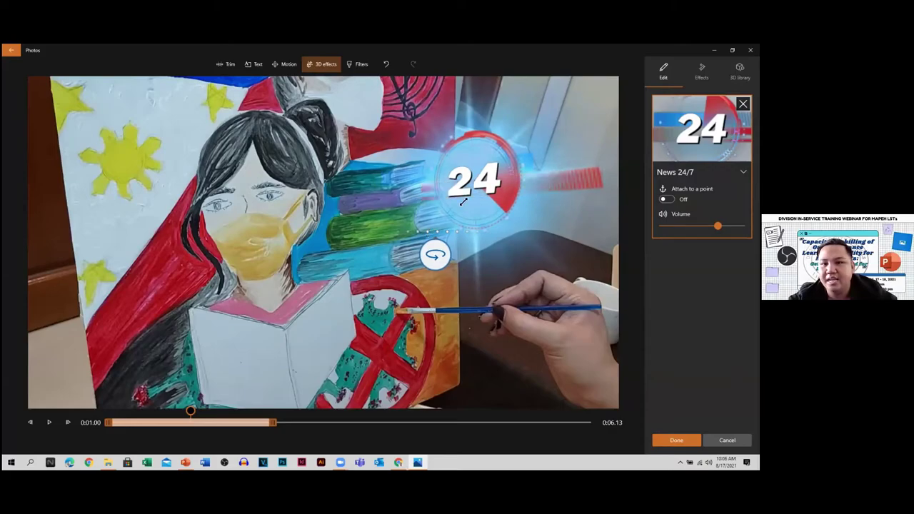
{"action": "left_click_drag", "start_coordinate": [456, 219], "coordinate": [422, 258]}
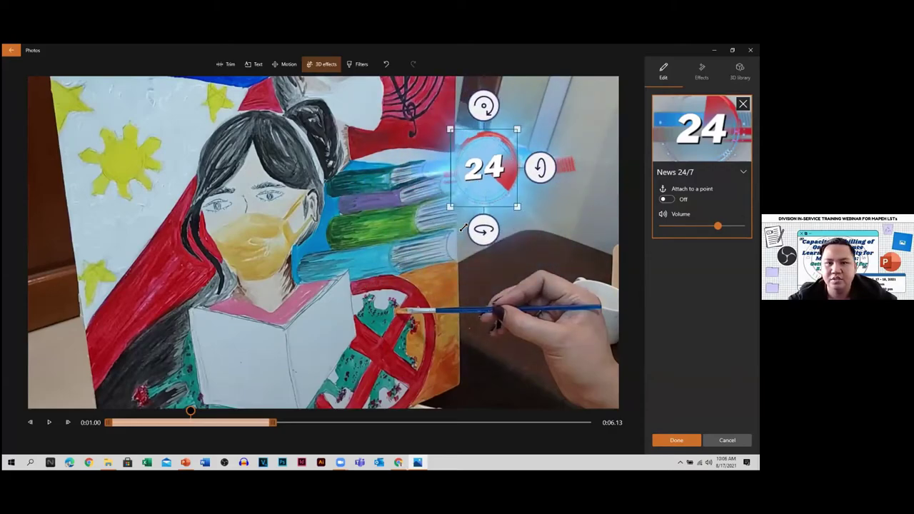
{"action": "left_click_drag", "start_coordinate": [404, 261], "coordinate": [451, 205]}
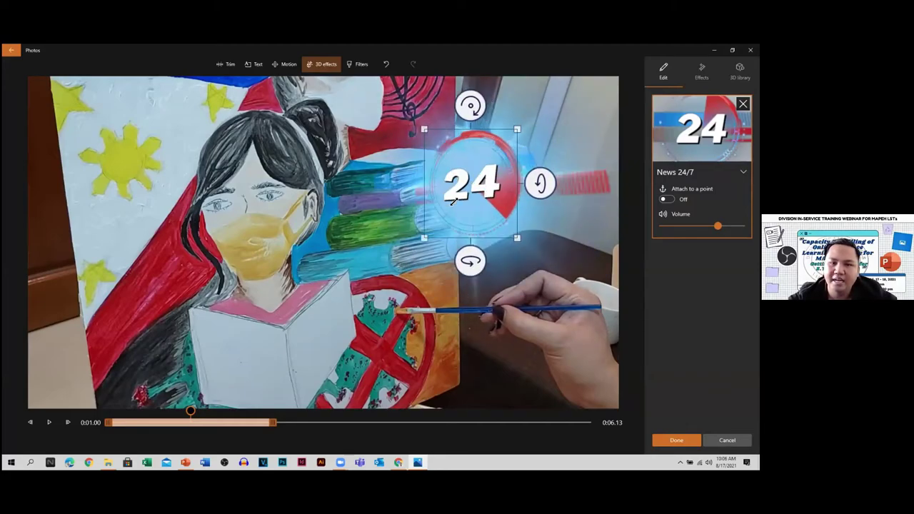
{"action": "left_click_drag", "start_coordinate": [462, 182], "coordinate": [500, 146]}
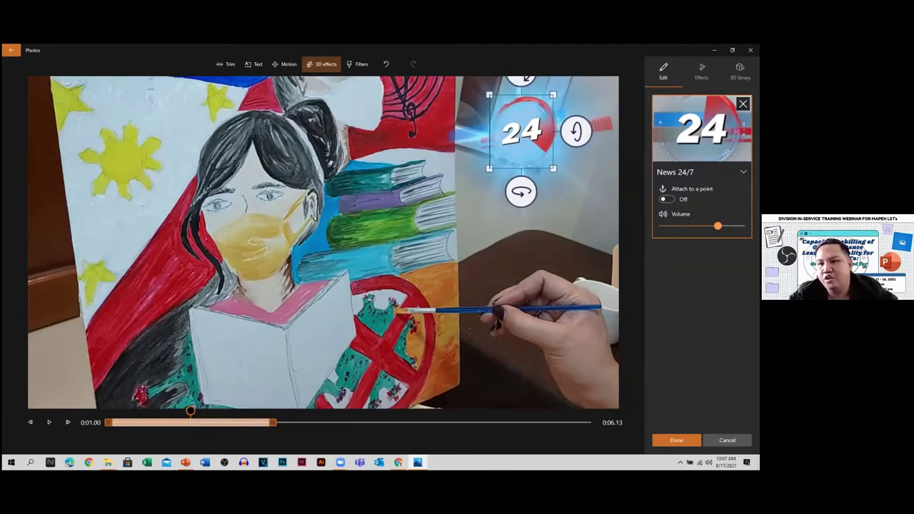
Step: Set the News 24/7 effect's volume to maximum and its timing from about a third of the way in to the clip's end
{"action": "left_click_drag", "start_coordinate": [718, 225], "coordinate": [596, 238]}
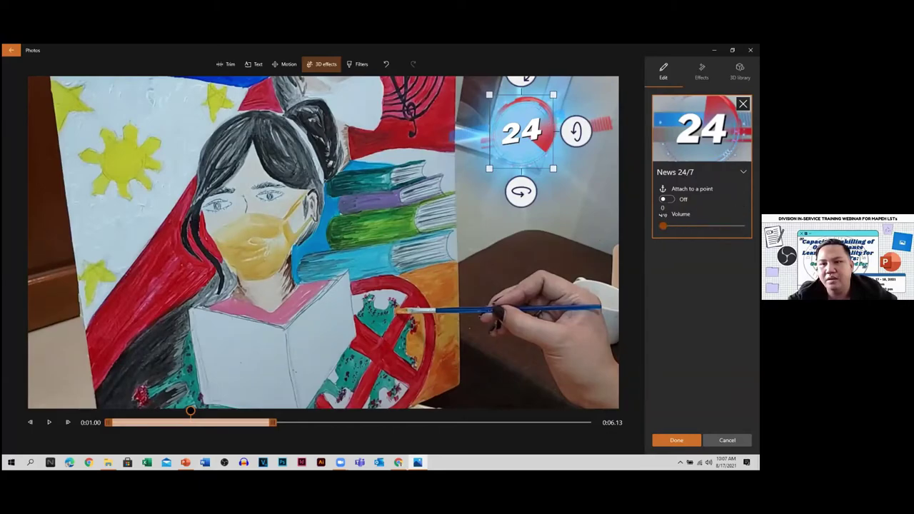
{"action": "left_click_drag", "start_coordinate": [662, 226], "coordinate": [740, 226]}
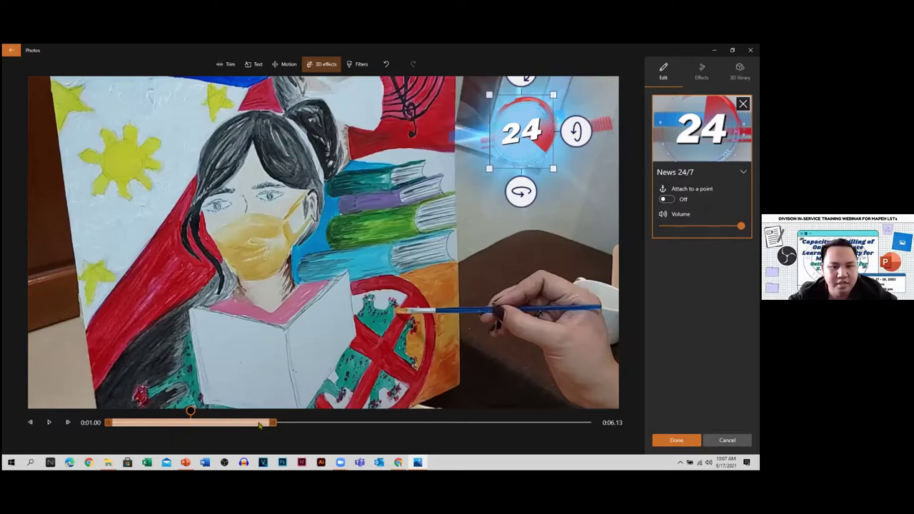
{"action": "left_click_drag", "start_coordinate": [274, 424], "coordinate": [592, 427]}
{"action": "left_click_drag", "start_coordinate": [107, 424], "coordinate": [256, 424]}
{"action": "left_click_drag", "start_coordinate": [186, 413], "coordinate": [109, 414]}
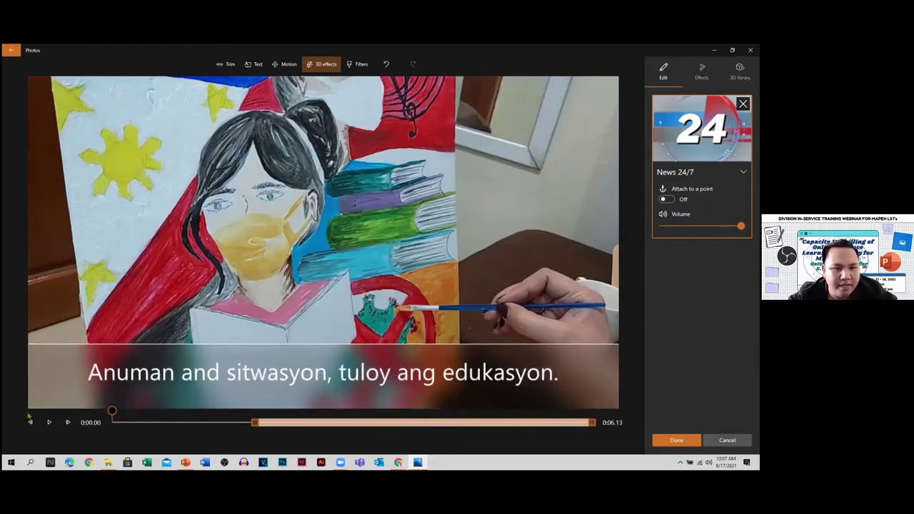
Step: Preview the News 24/7 timing, delay the effect's start to slightly before the clip's midpoint, and apply it
{"action": "left_click", "coordinate": [49, 423]}
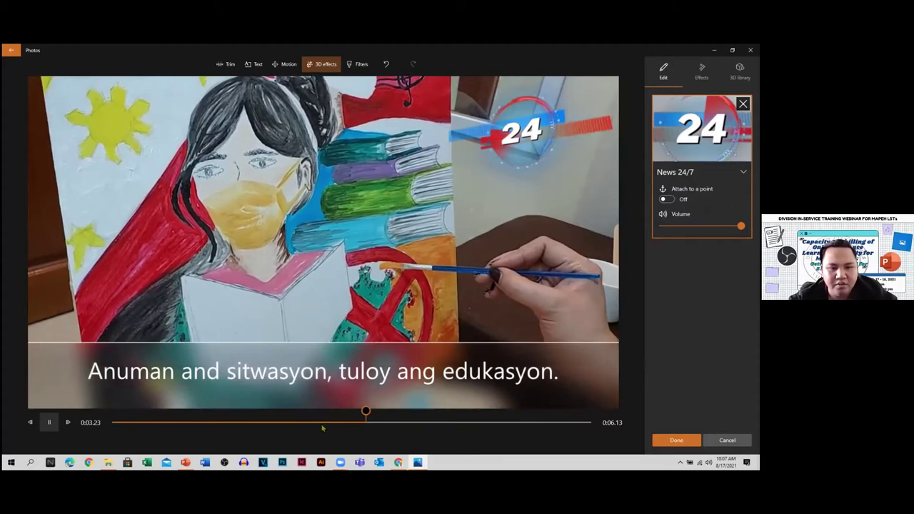
{"action": "key", "text": "space"}
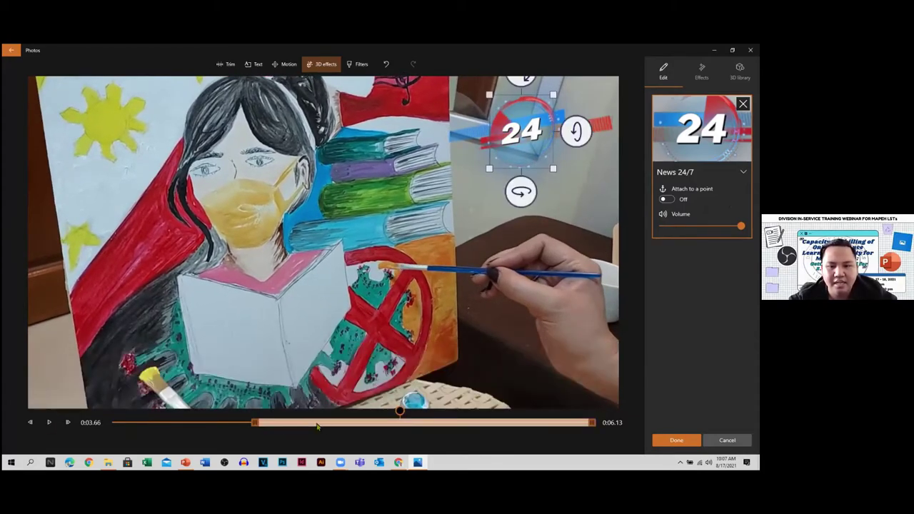
{"action": "left_click_drag", "start_coordinate": [255, 422], "coordinate": [327, 422]}
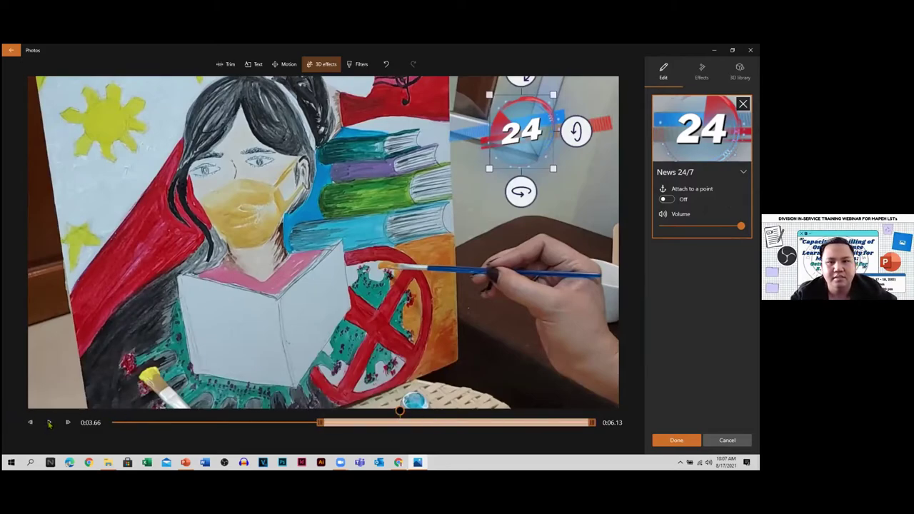
{"action": "left_click", "coordinate": [50, 423]}
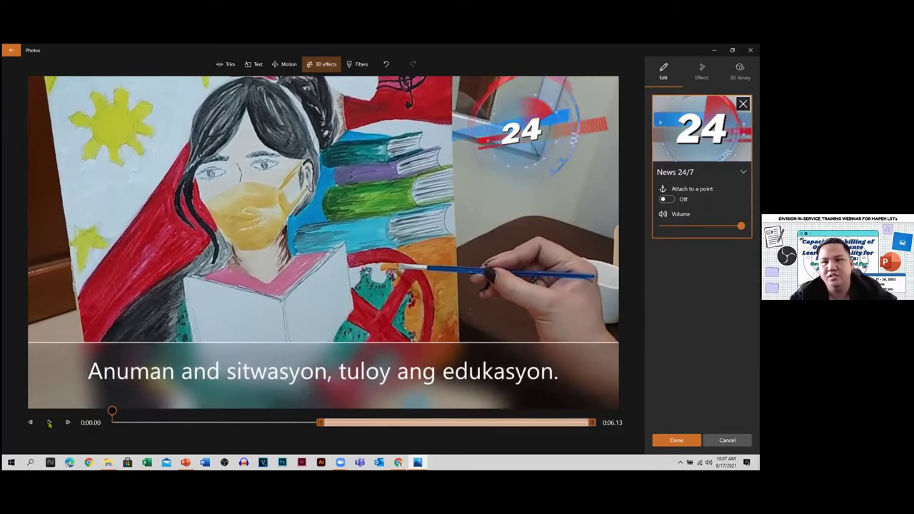
{"action": "left_click", "coordinate": [50, 423]}
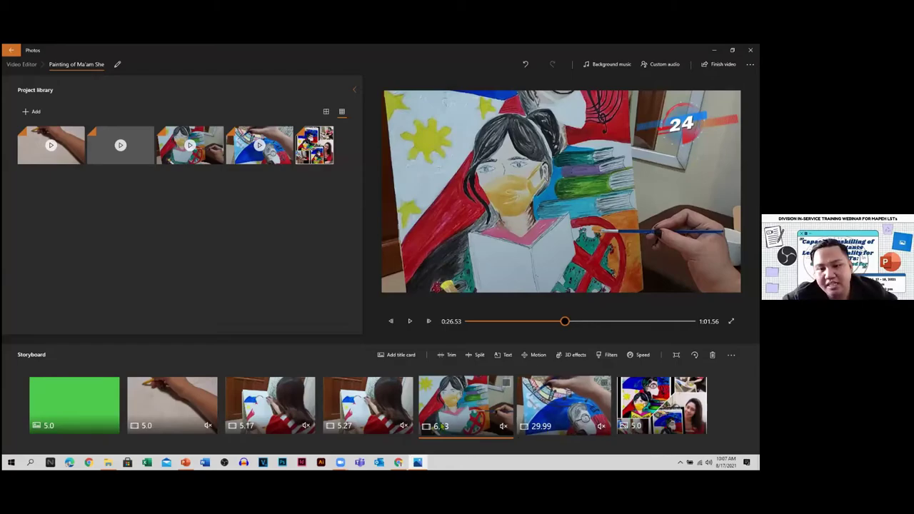
Step: Try the Pearl, Inky, Loved and Arcade filters on the 29.99-second clip, apply Brassy instead and preview it
{"action": "left_click", "coordinate": [555, 407]}
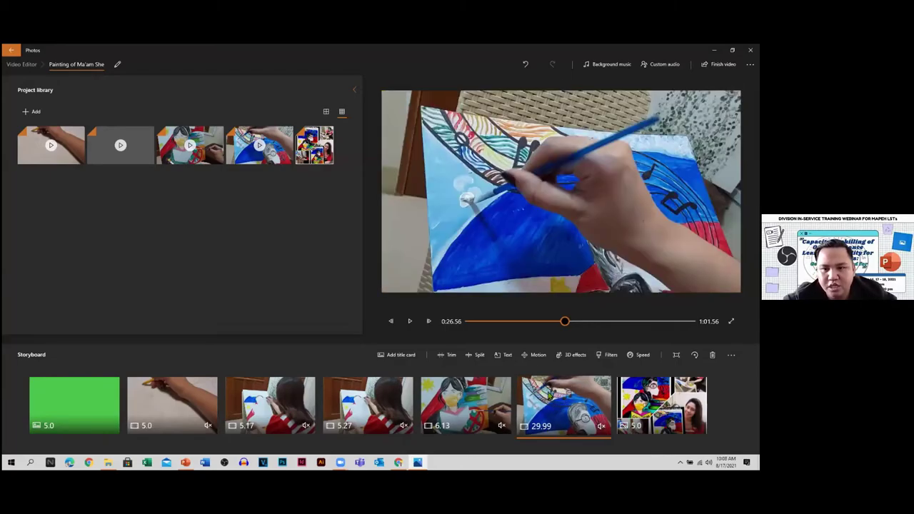
{"action": "left_click", "coordinate": [601, 357]}
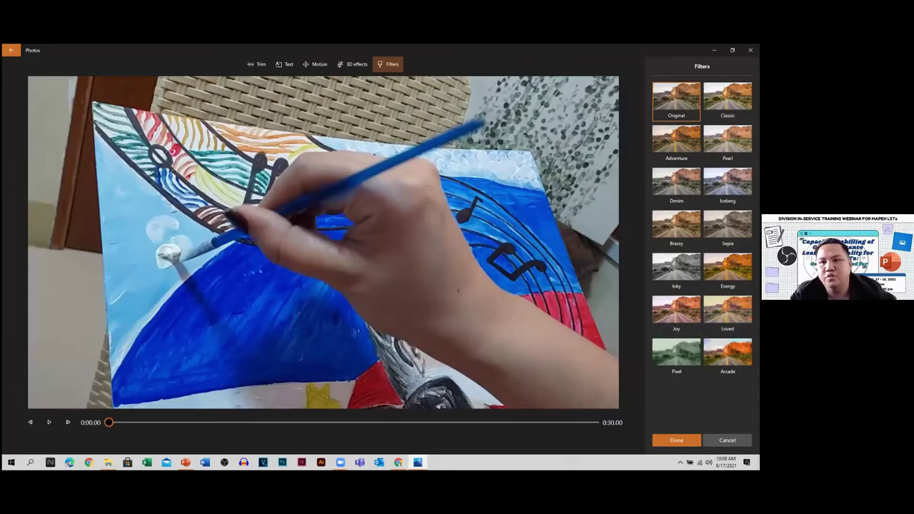
{"action": "left_click", "coordinate": [728, 139]}
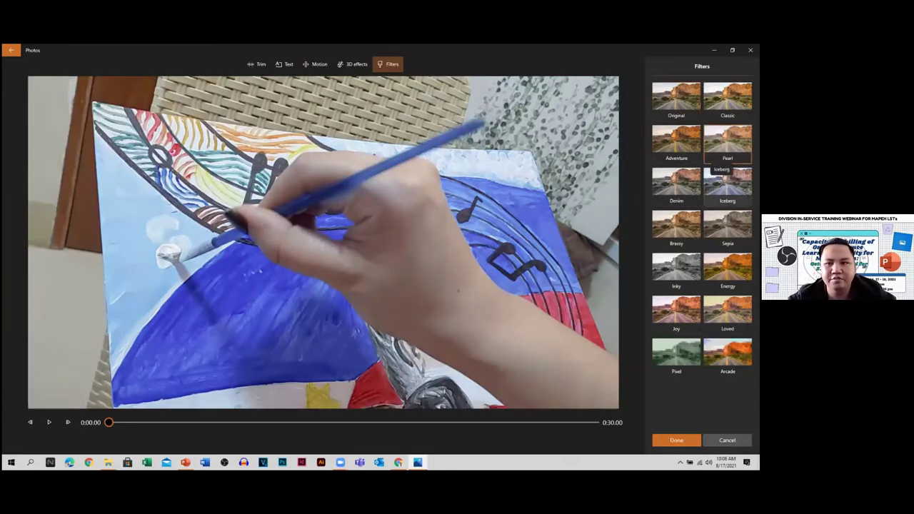
{"action": "left_click", "coordinate": [676, 268]}
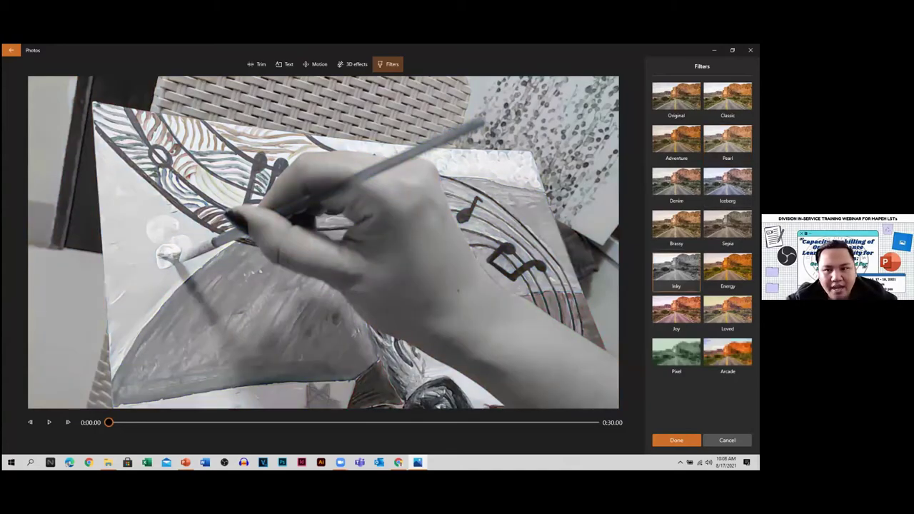
{"action": "left_click", "coordinate": [726, 267]}
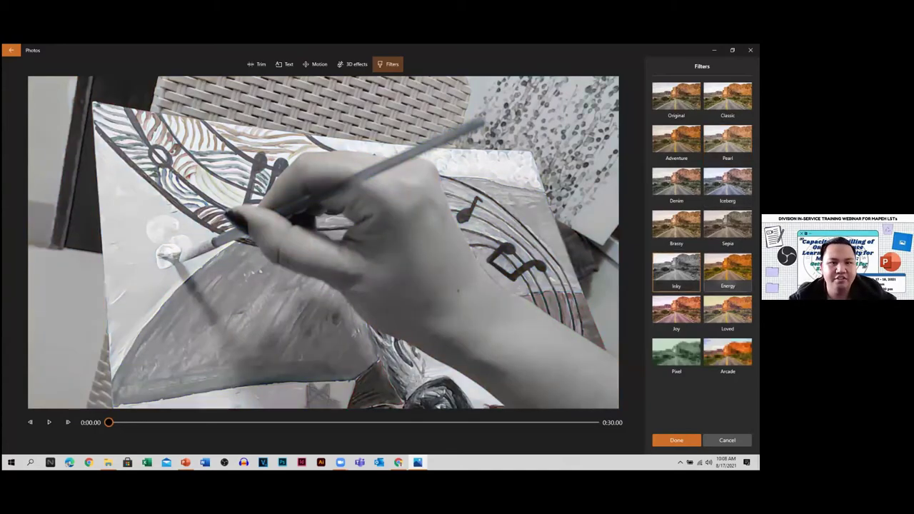
{"action": "left_click", "coordinate": [727, 310]}
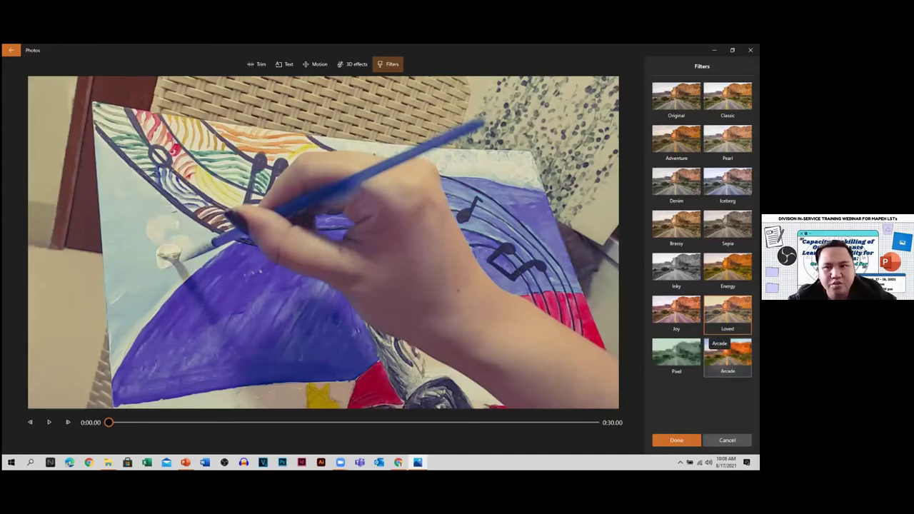
{"action": "left_click", "coordinate": [727, 355]}
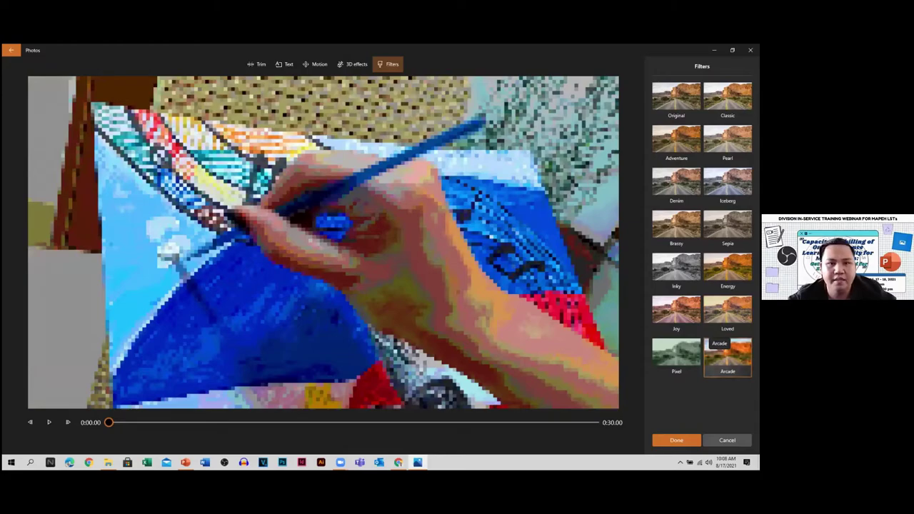
{"action": "left_click", "coordinate": [674, 222]}
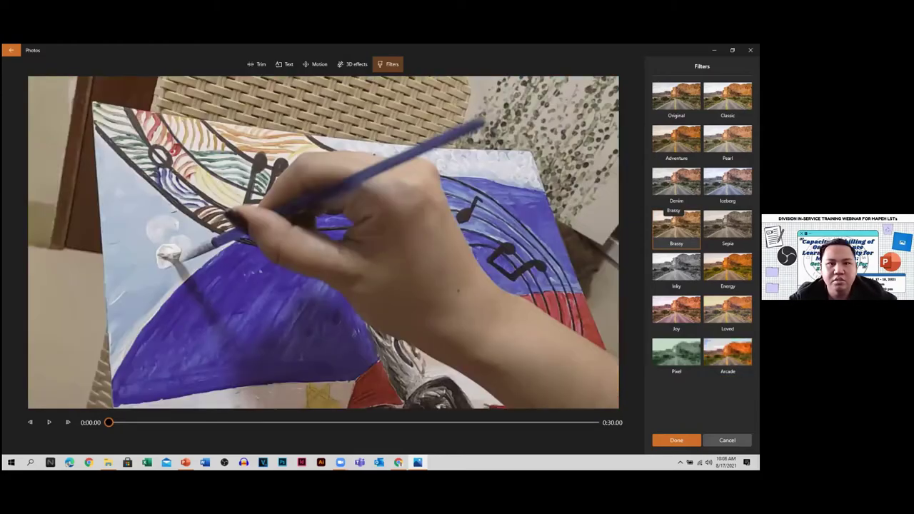
{"action": "left_click", "coordinate": [676, 439]}
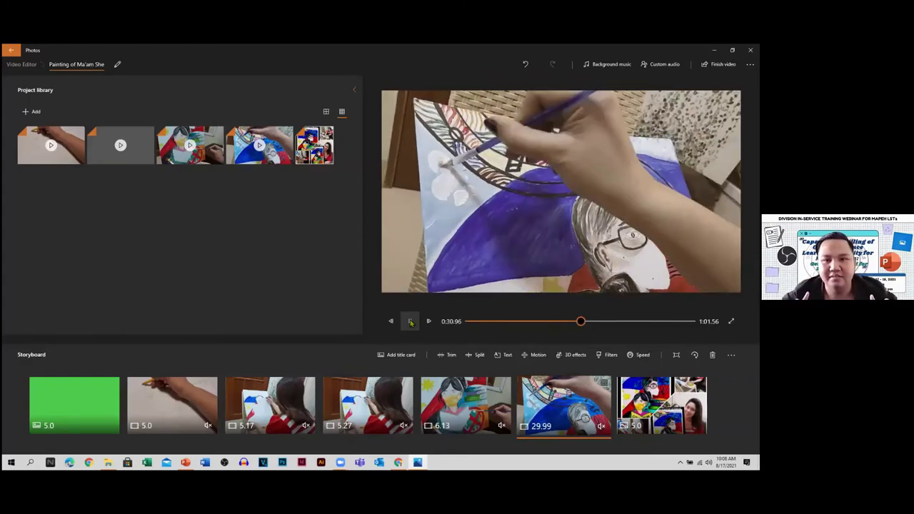
{"action": "left_click", "coordinate": [409, 321]}
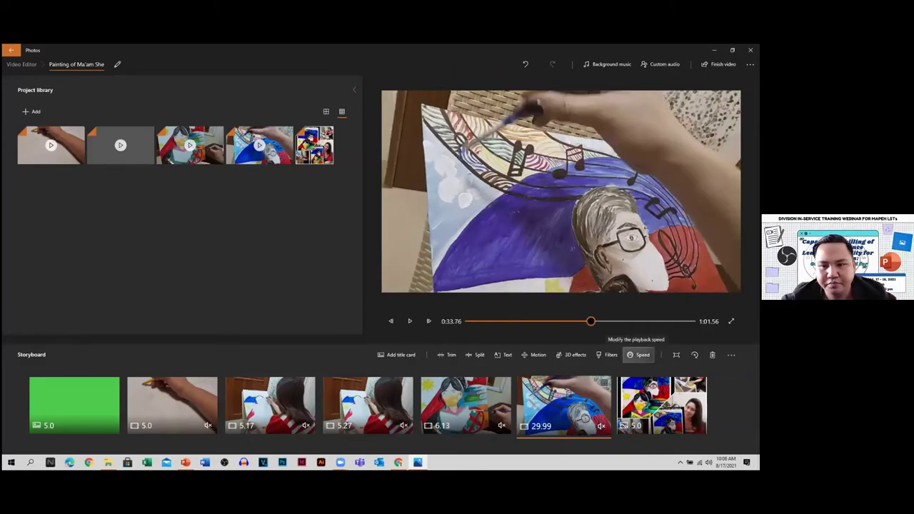
Step: Set the speed of the Brassy-filtered clip to 4x and play the storyboard from there
{"action": "left_click", "coordinate": [638, 355]}
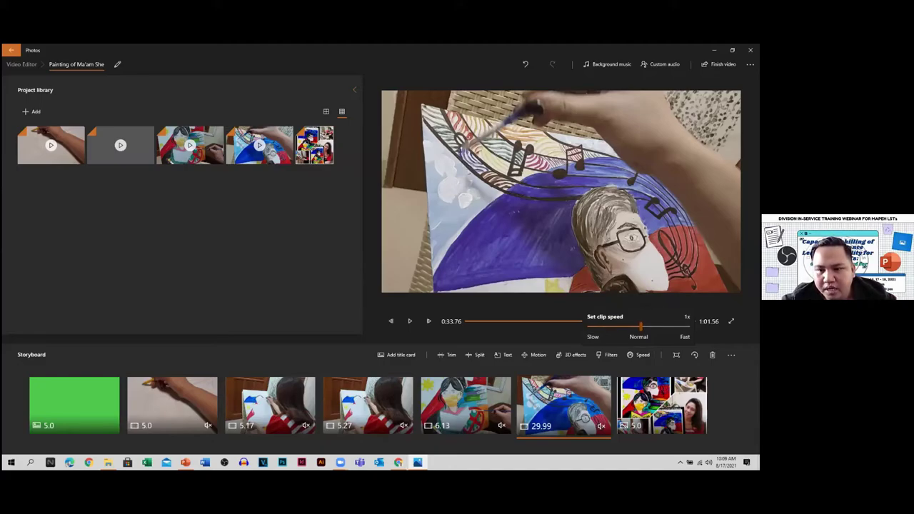
{"action": "left_click_drag", "start_coordinate": [644, 326], "coordinate": [646, 325]}
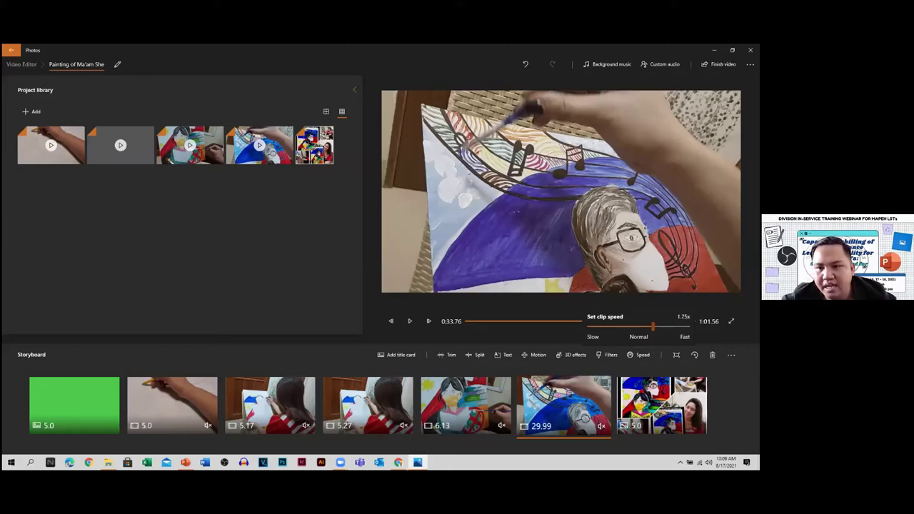
{"action": "left_click_drag", "start_coordinate": [656, 325], "coordinate": [661, 326]}
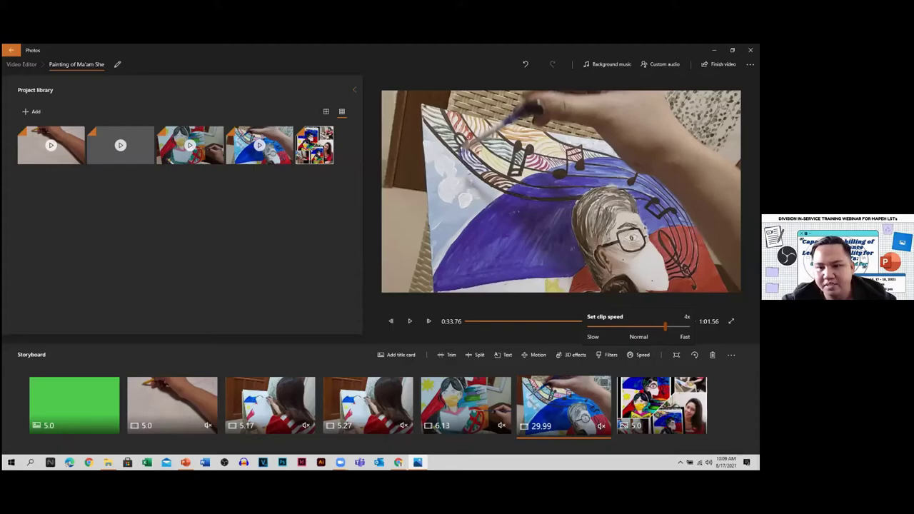
{"action": "left_click", "coordinate": [551, 338]}
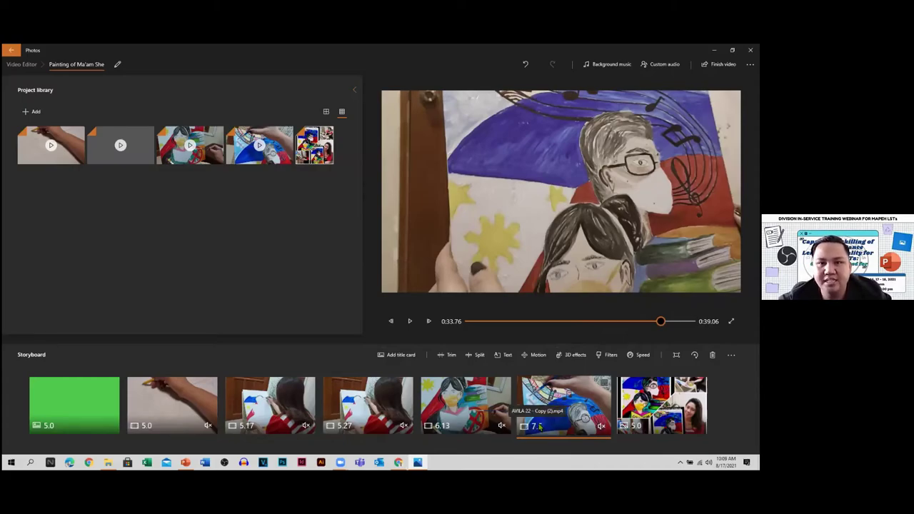
{"action": "left_click", "coordinate": [407, 321]}
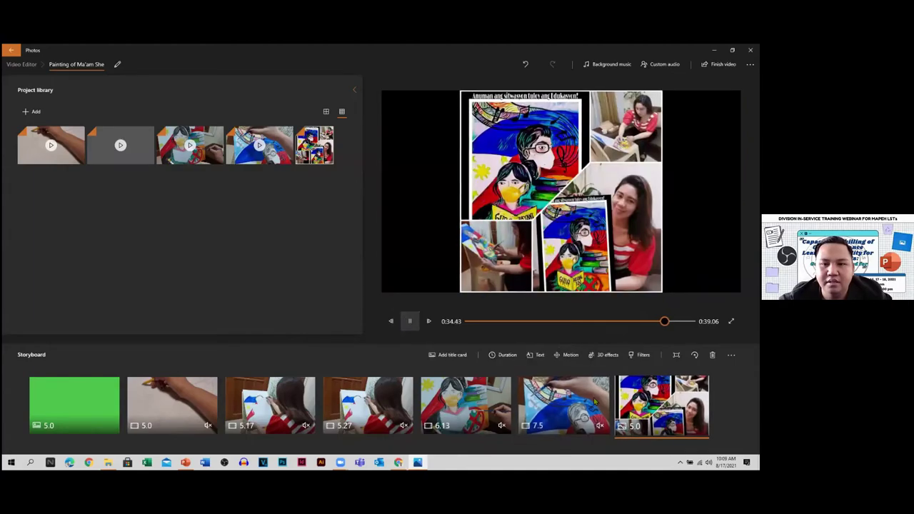
Step: Remove the black bars from the collage photo at the end of the storyboard and play the result
{"action": "left_click", "coordinate": [508, 417]}
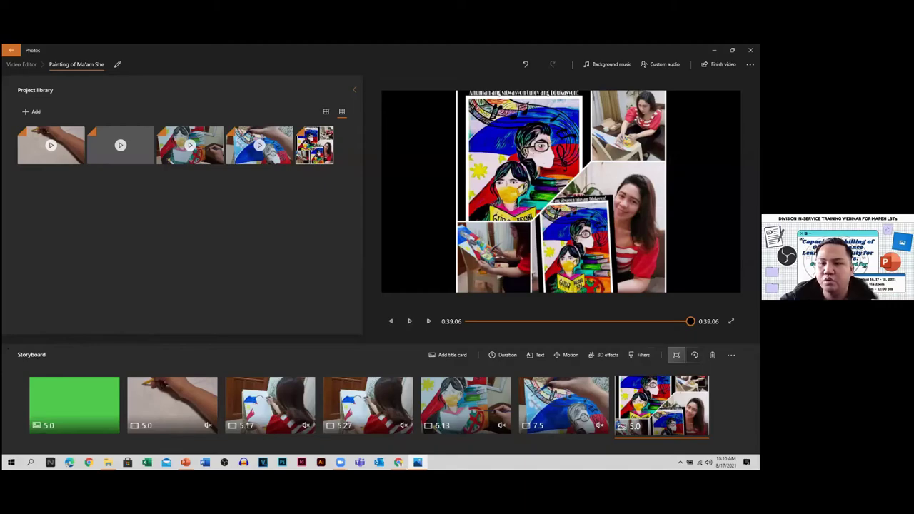
{"action": "left_click", "coordinate": [676, 355]}
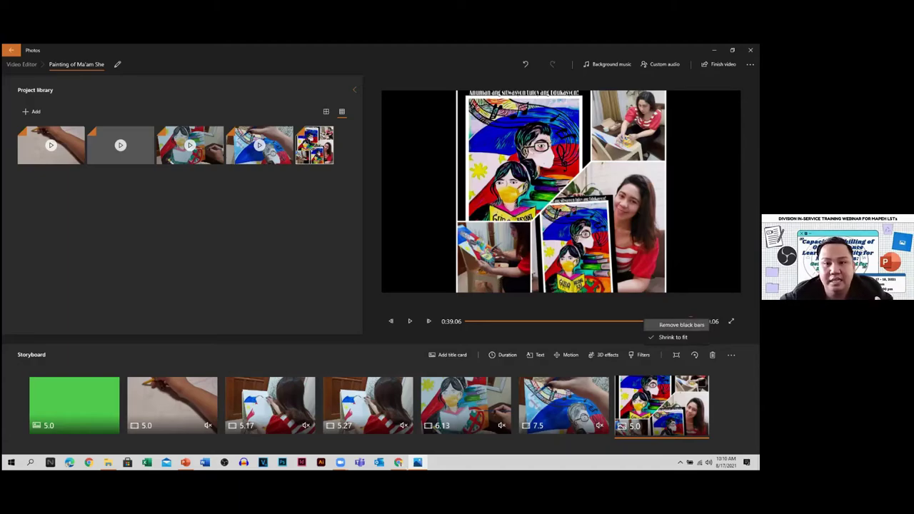
{"action": "left_click", "coordinate": [681, 325]}
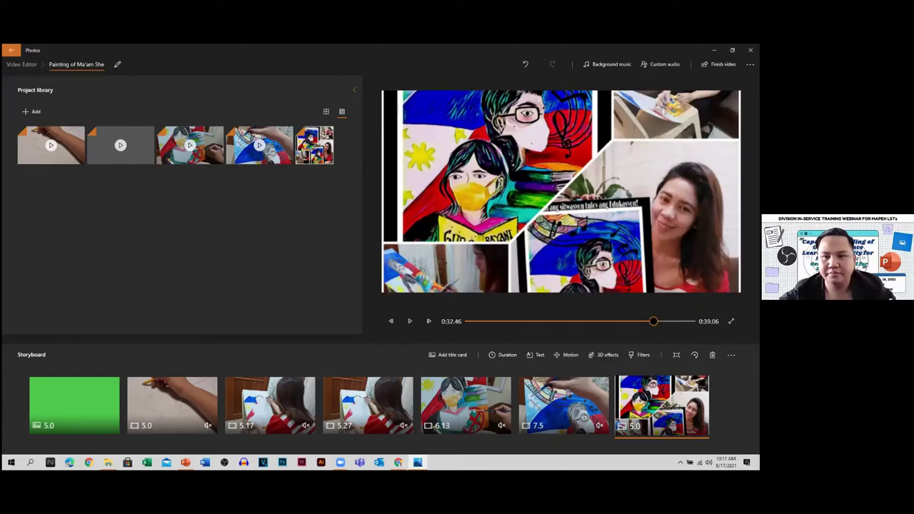
{"action": "left_click", "coordinate": [564, 404]}
{"action": "left_click", "coordinate": [661, 405]}
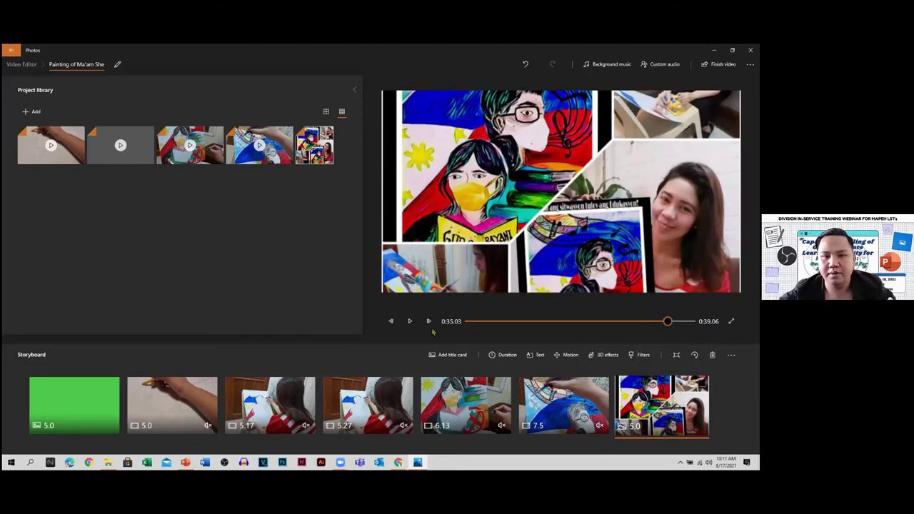
{"action": "left_click", "coordinate": [409, 322]}
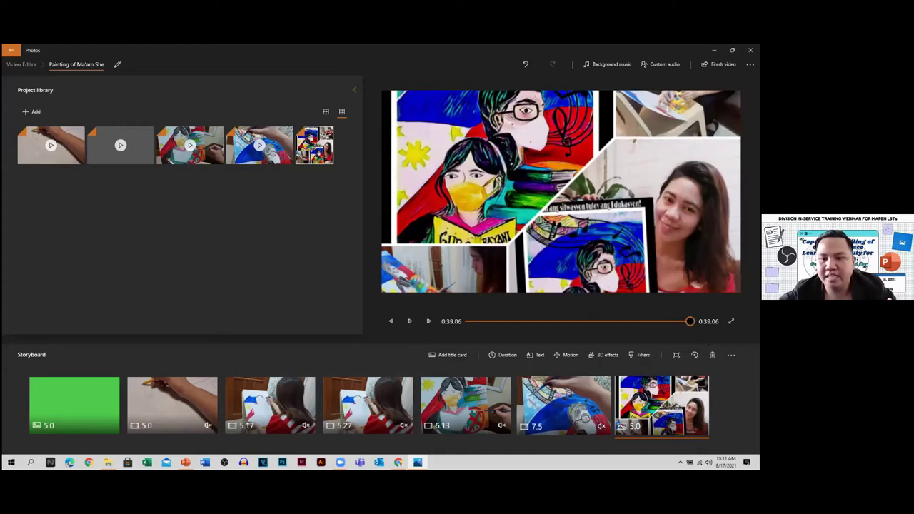
Step: Rotate the 7.5-second painting clip through four quarter turns, a full circle
{"action": "left_click", "coordinate": [571, 413]}
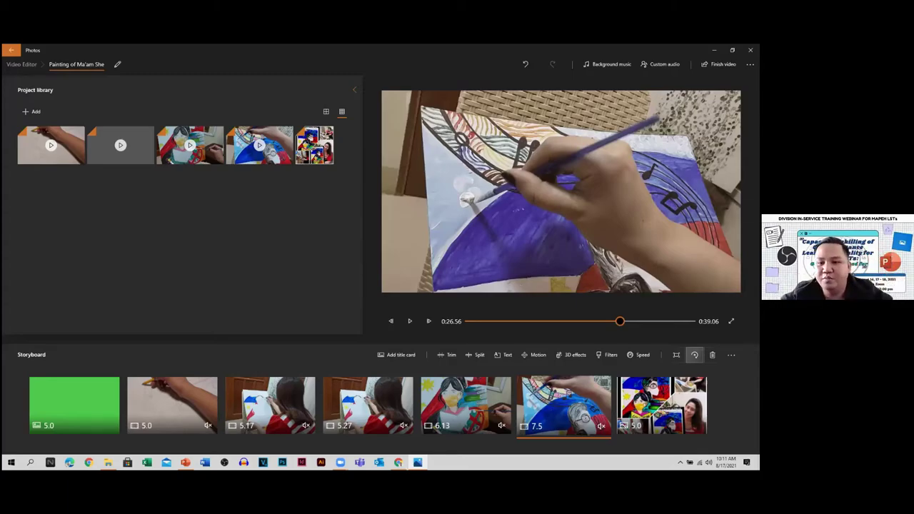
{"action": "left_click", "coordinate": [694, 355]}
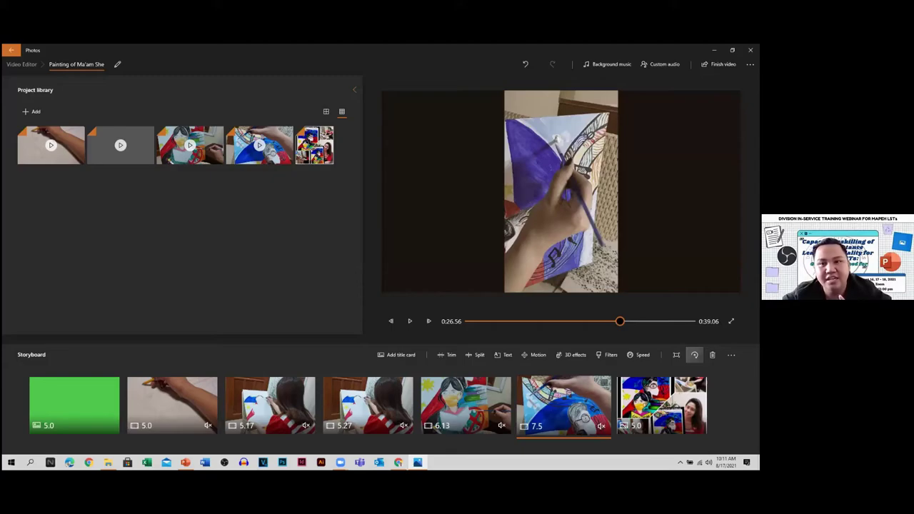
{"action": "left_click", "coordinate": [694, 355]}
{"action": "left_click", "coordinate": [694, 355]}
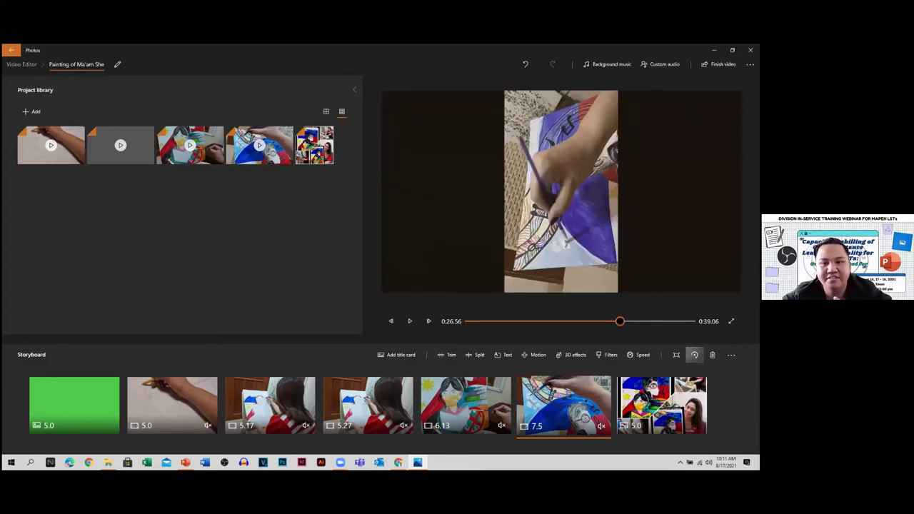
{"action": "left_click", "coordinate": [693, 355]}
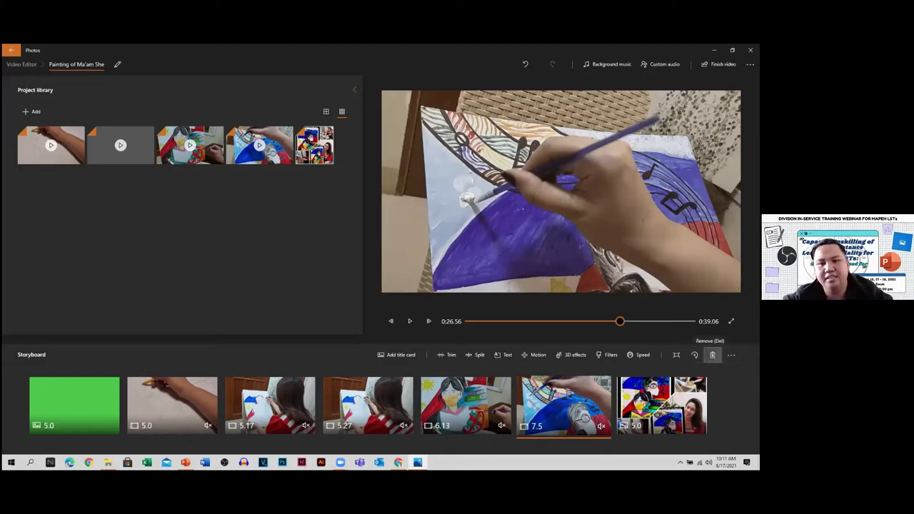
Step: Examine the storyboard's option to remove all items and the commands available for the collage photo
{"action": "left_click", "coordinate": [730, 355]}
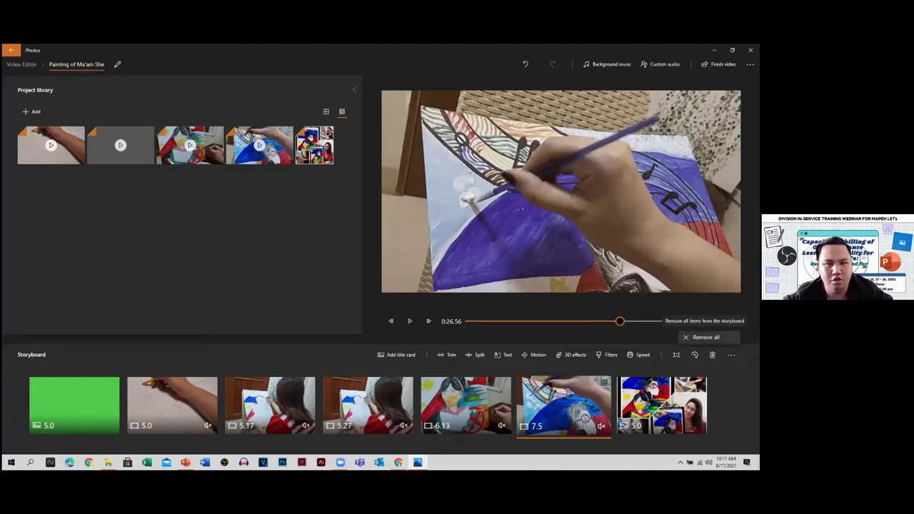
{"action": "key", "text": "Escape"}
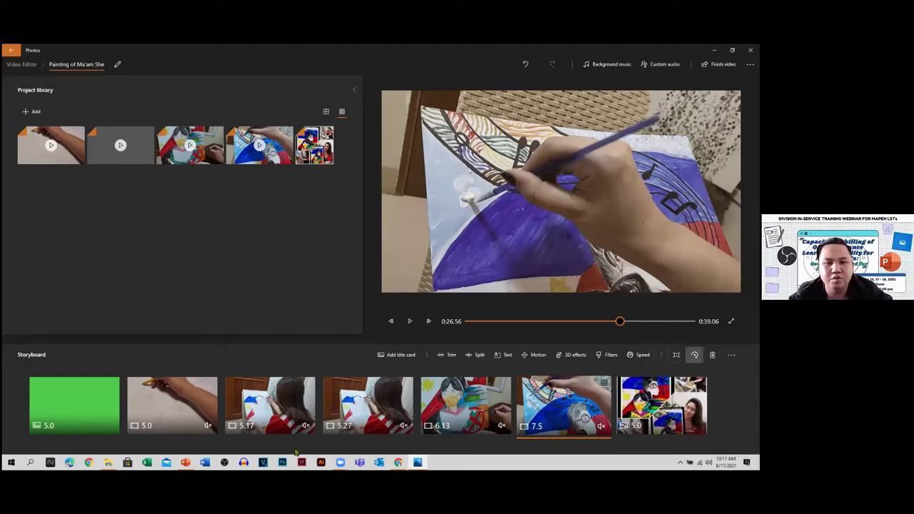
{"action": "right_click", "coordinate": [671, 400]}
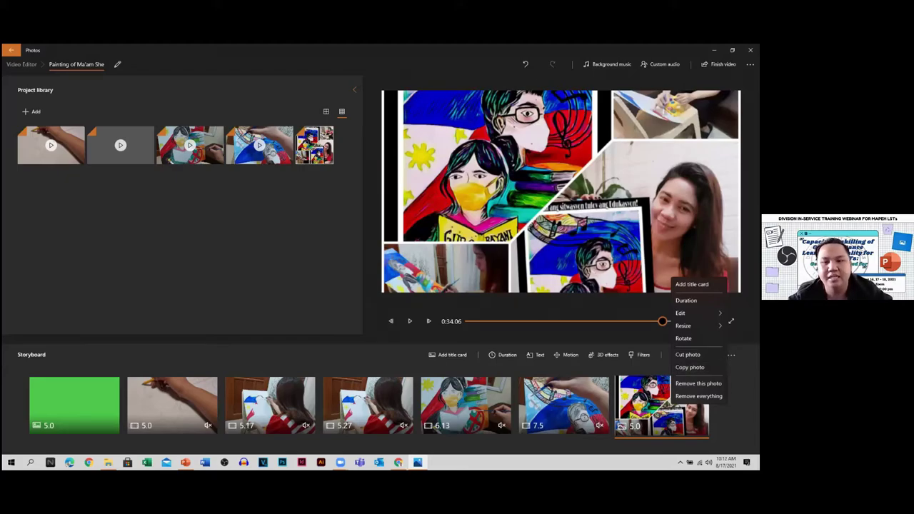
{"action": "key", "text": "Escape"}
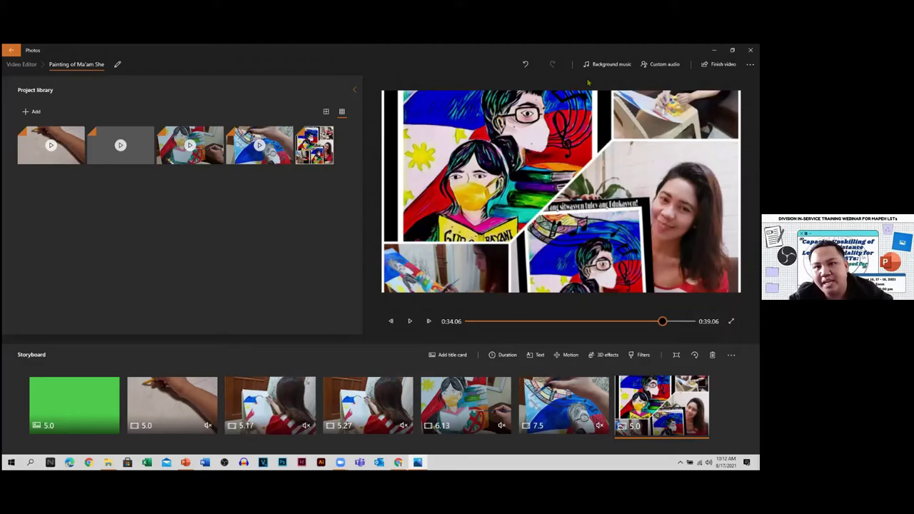
Step: Undo the last rotation and redo it
{"action": "left_click", "coordinate": [525, 65]}
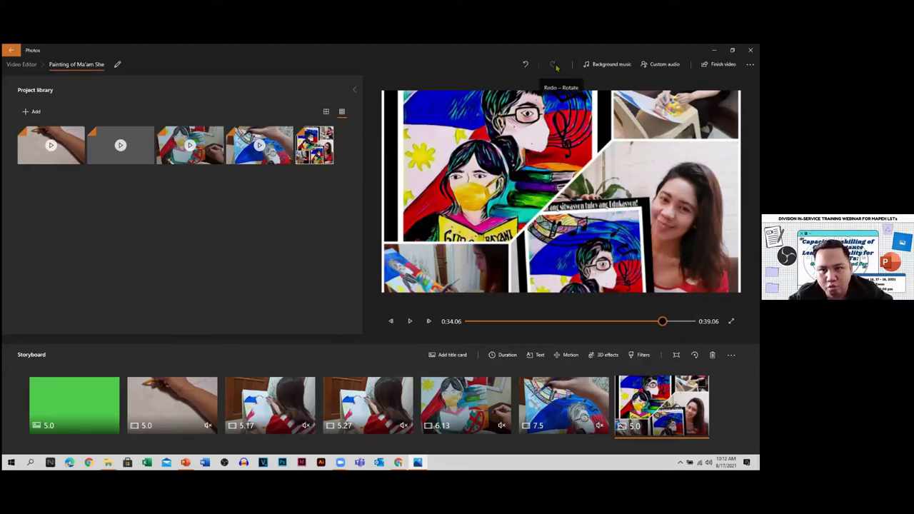
{"action": "left_click", "coordinate": [556, 67]}
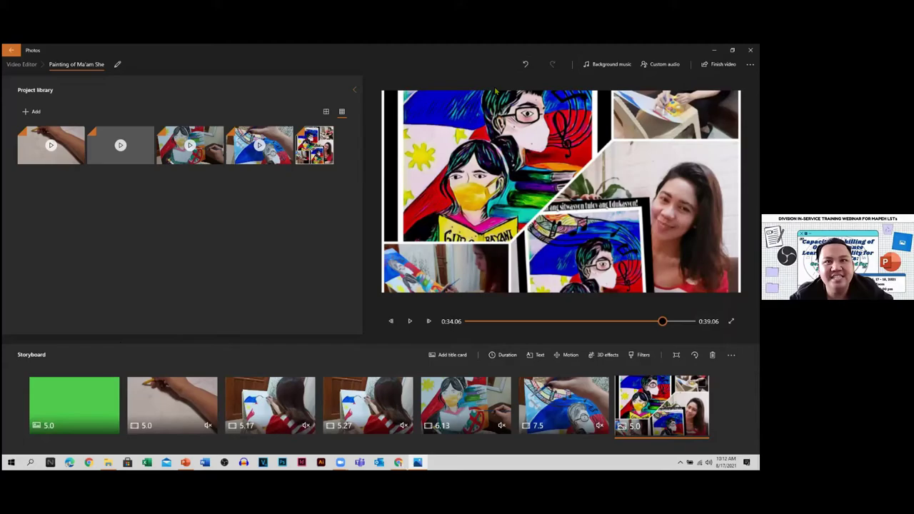
Step: Delete the 7.5-second clip, undo the deletion, and move the collage photo back to the end of the storyboard
{"action": "left_click", "coordinate": [569, 412]}
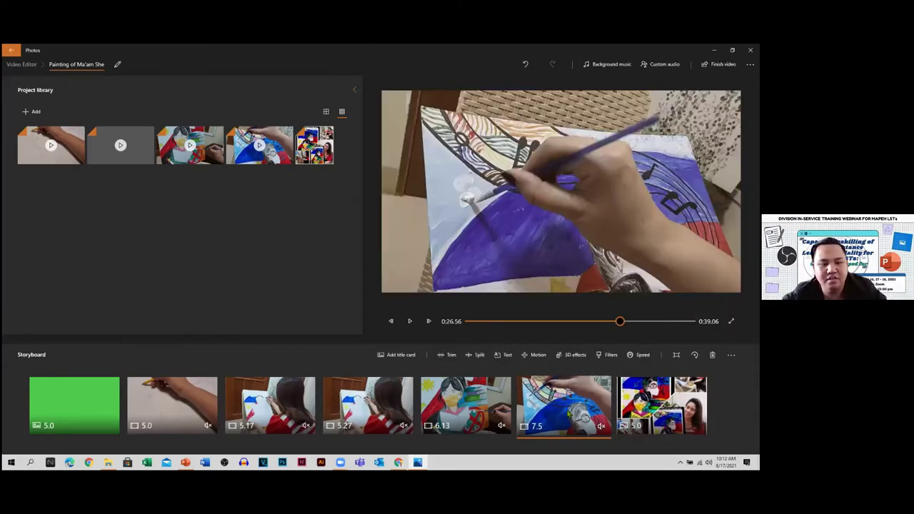
{"action": "key", "text": "Delete"}
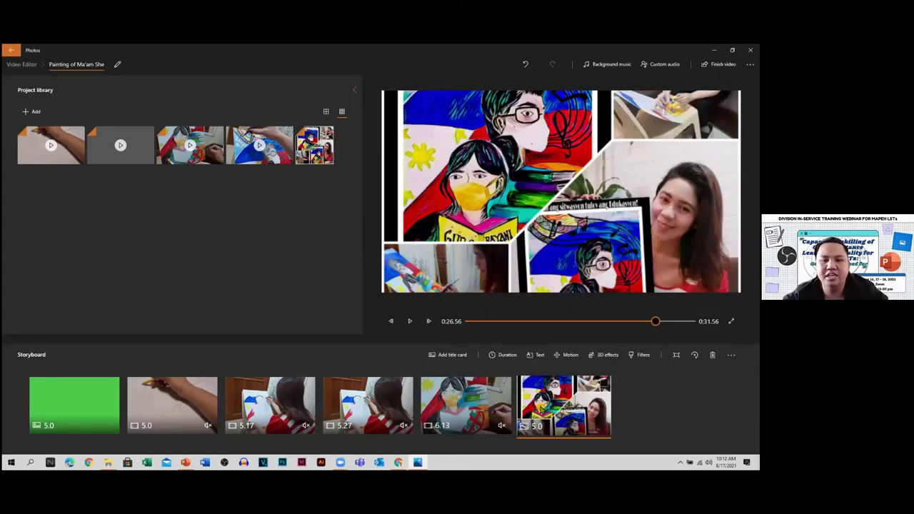
{"action": "key", "text": "ctrl+z"}
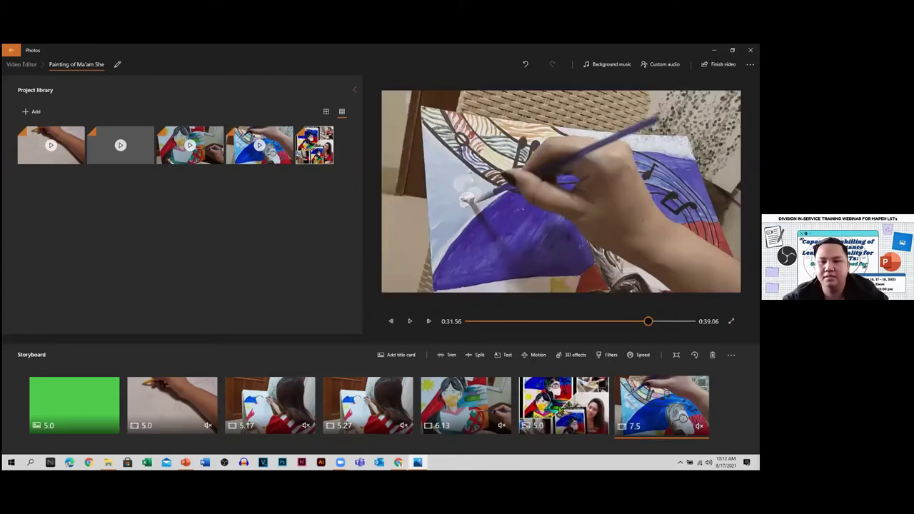
{"action": "left_click_drag", "start_coordinate": [564, 408], "coordinate": [662, 404]}
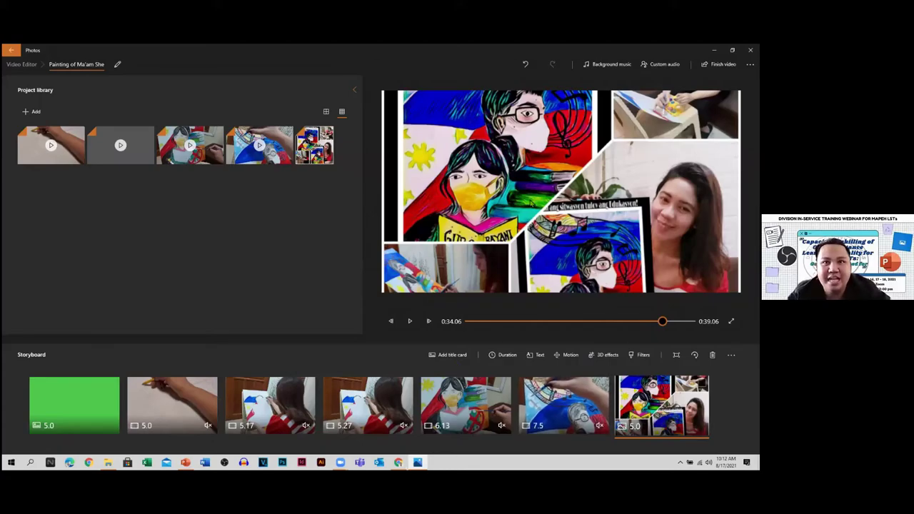
Step: Browse the built-in background music tracks and preview A Magical Season and Amplified
{"action": "left_click", "coordinate": [611, 65]}
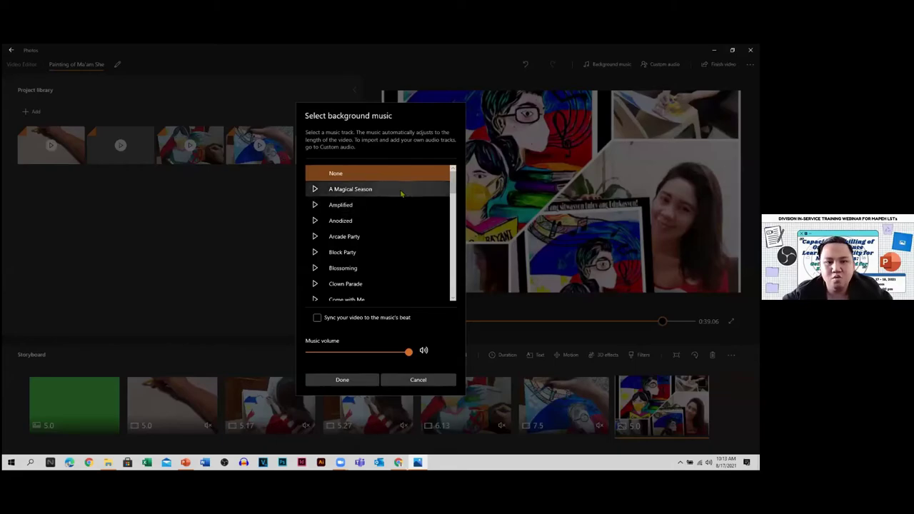
{"action": "scroll", "coordinate": [403, 196], "scroll_direction": "down", "scroll_amount": 5}
{"action": "scroll", "coordinate": [407, 199], "scroll_direction": "down", "scroll_amount": 10}
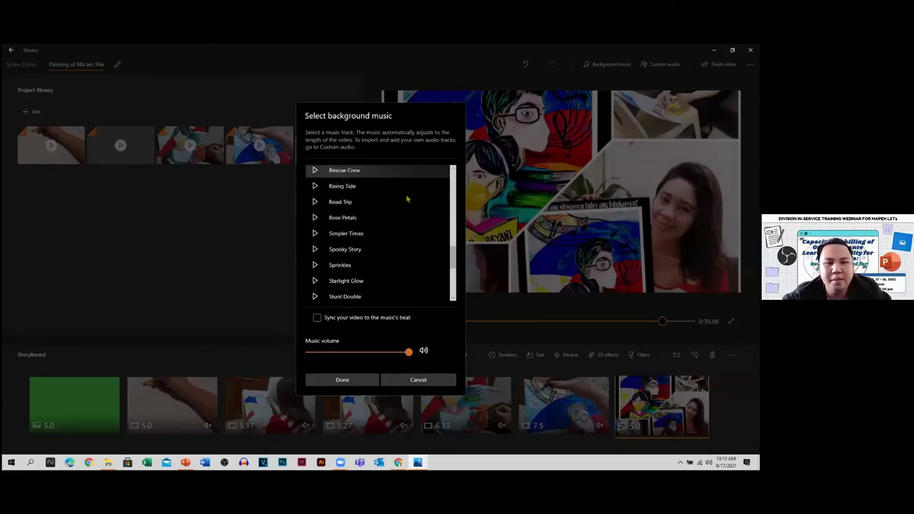
{"action": "scroll", "coordinate": [407, 199], "scroll_direction": "down", "scroll_amount": 8}
{"action": "scroll", "coordinate": [408, 199], "scroll_direction": "up", "scroll_amount": 8}
{"action": "scroll", "coordinate": [414, 196], "scroll_direction": "up", "scroll_amount": 8}
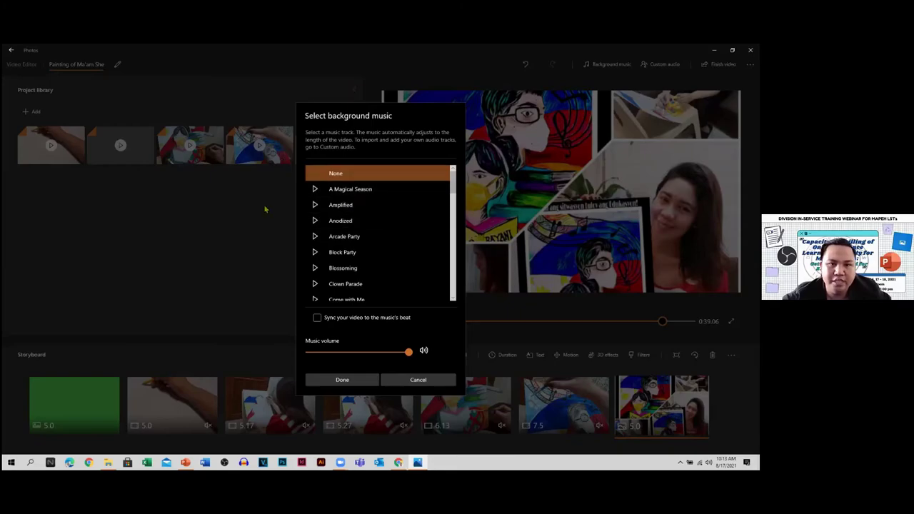
{"action": "left_click", "coordinate": [314, 189]}
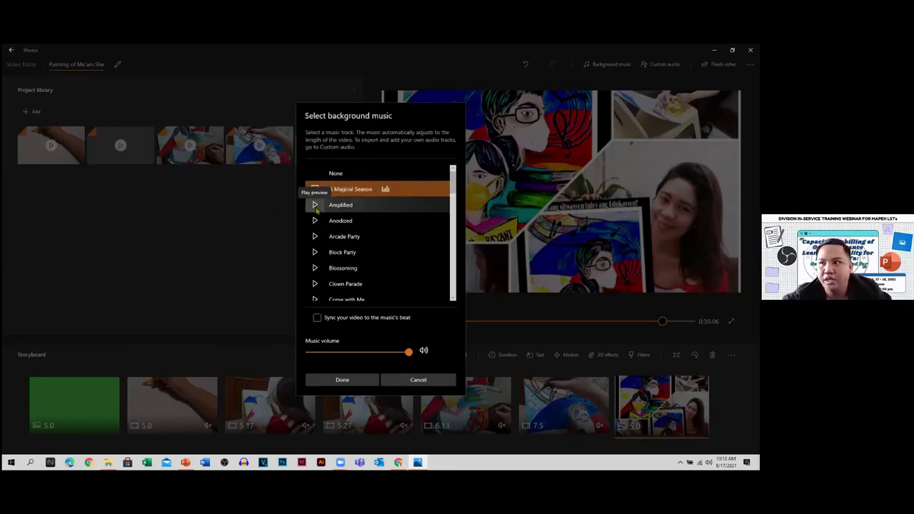
{"action": "left_click", "coordinate": [315, 188]}
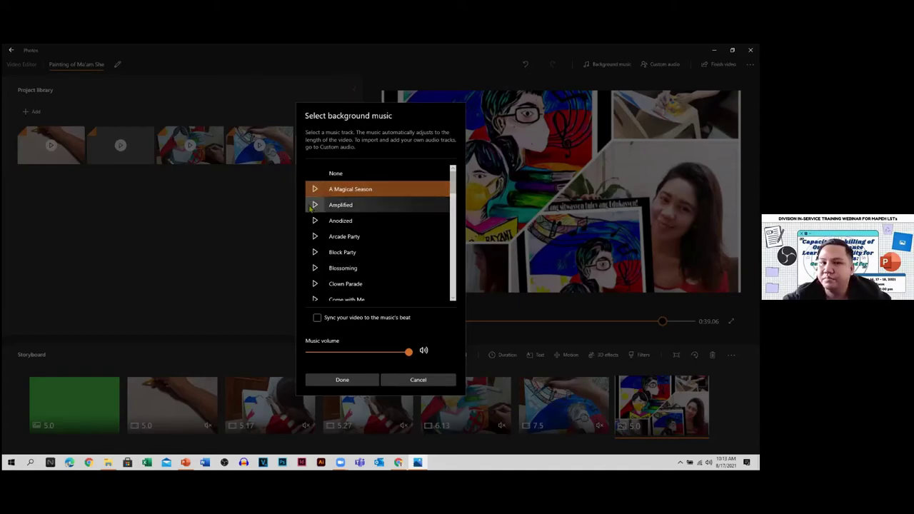
{"action": "left_click", "coordinate": [312, 206]}
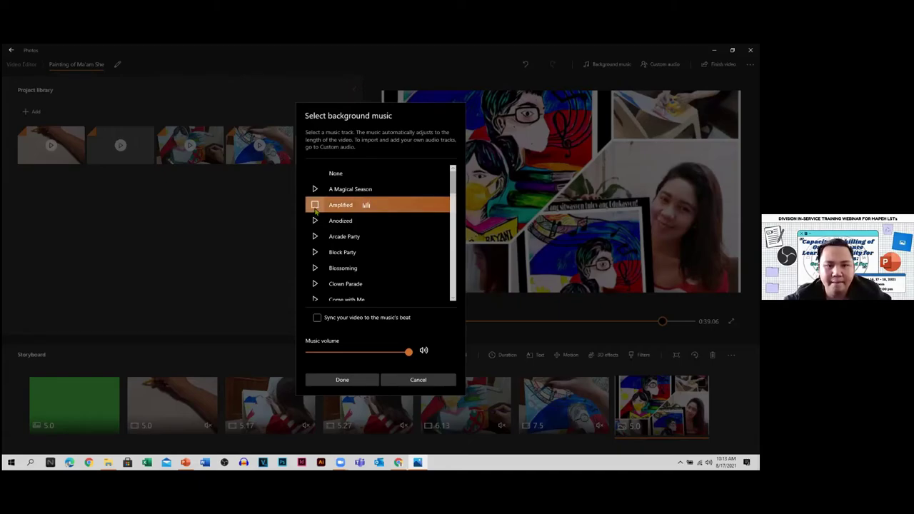
{"action": "left_click", "coordinate": [315, 206]}
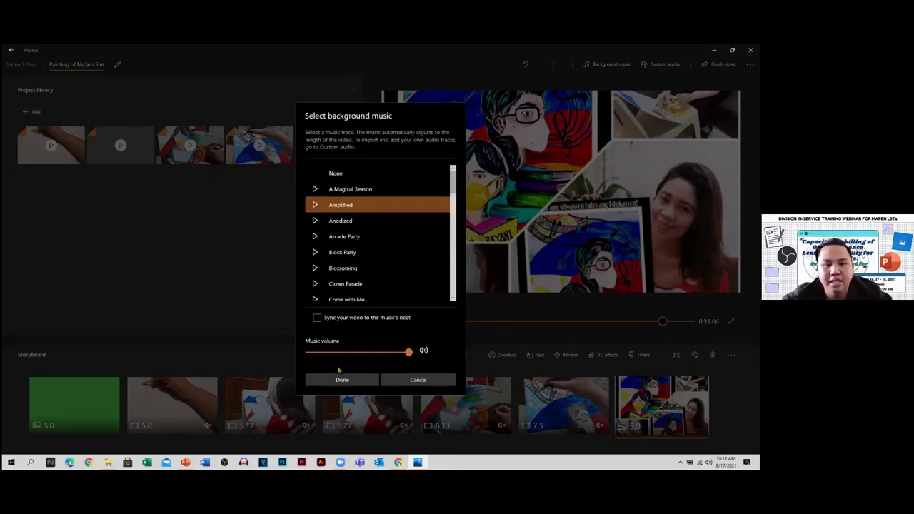
Step: Try lowering the Amplified track's volume to about half and to about a sixth, and discard the background music selection
{"action": "left_click_drag", "start_coordinate": [408, 351], "coordinate": [360, 354]}
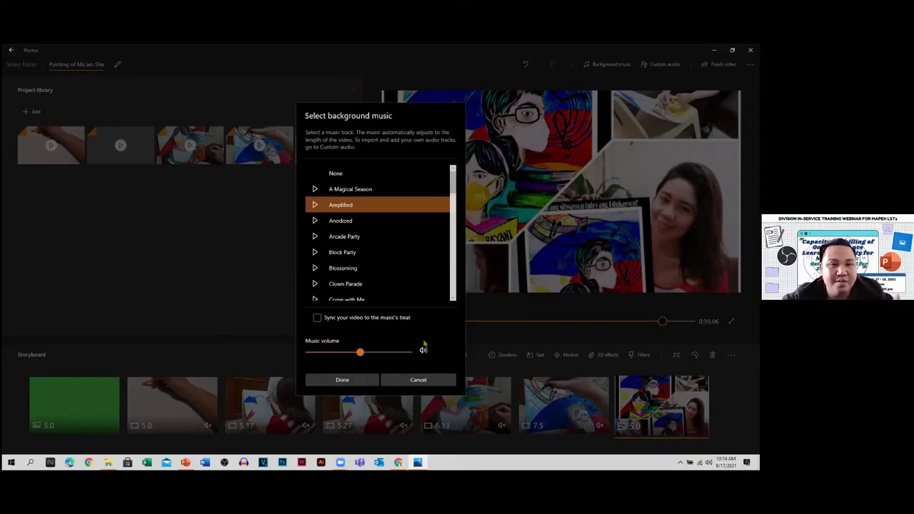
{"action": "left_click_drag", "start_coordinate": [359, 353], "coordinate": [324, 361]}
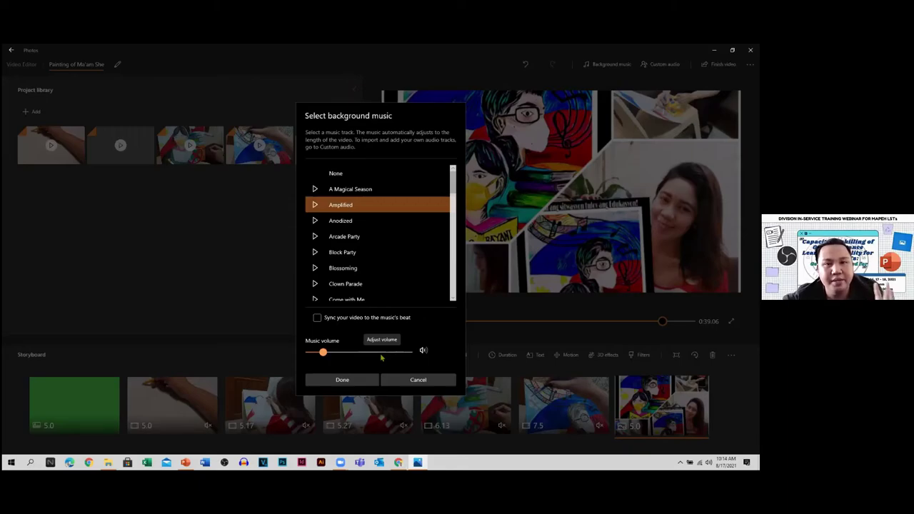
{"action": "left_click", "coordinate": [417, 380]}
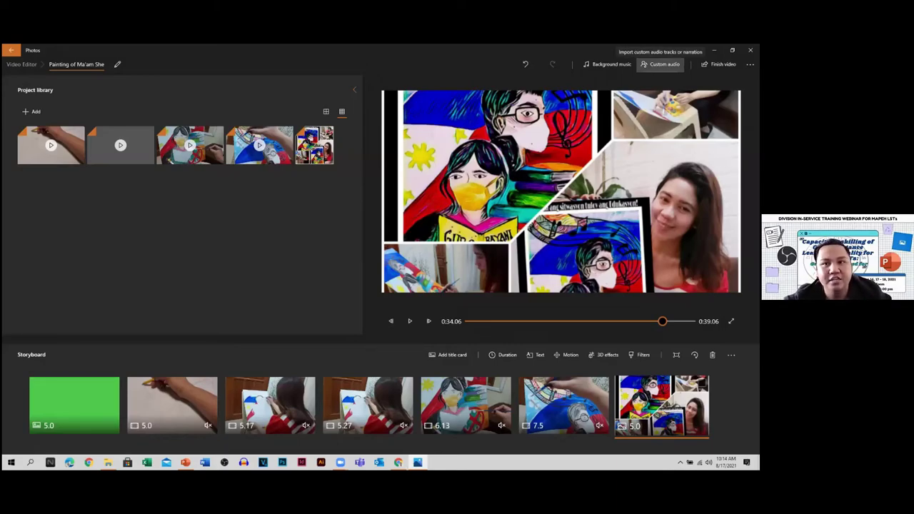
Step: Add the file "ROYALTY FREE Inspiring Music Inspirational Background Music Royalty Free Royalty Free Music.mp3" as custom audio starting at the green title card
{"action": "left_click", "coordinate": [661, 65]}
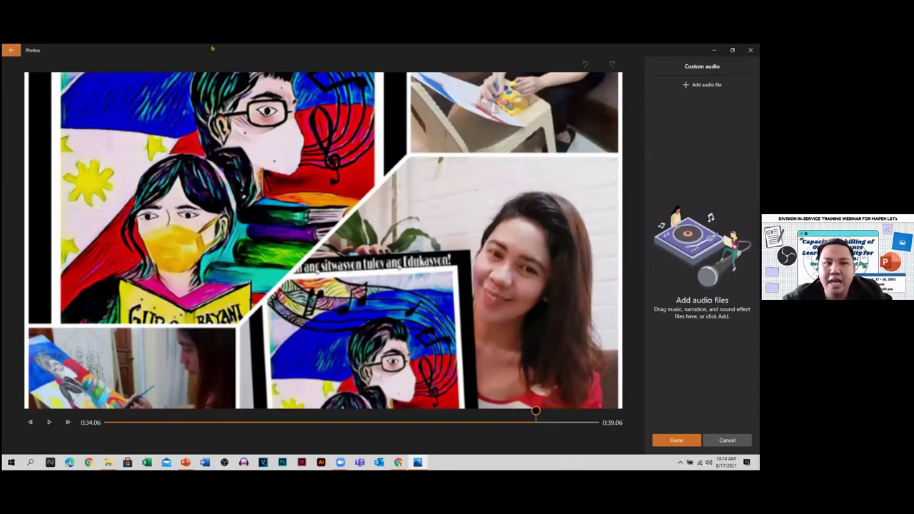
{"action": "left_click", "coordinate": [10, 51]}
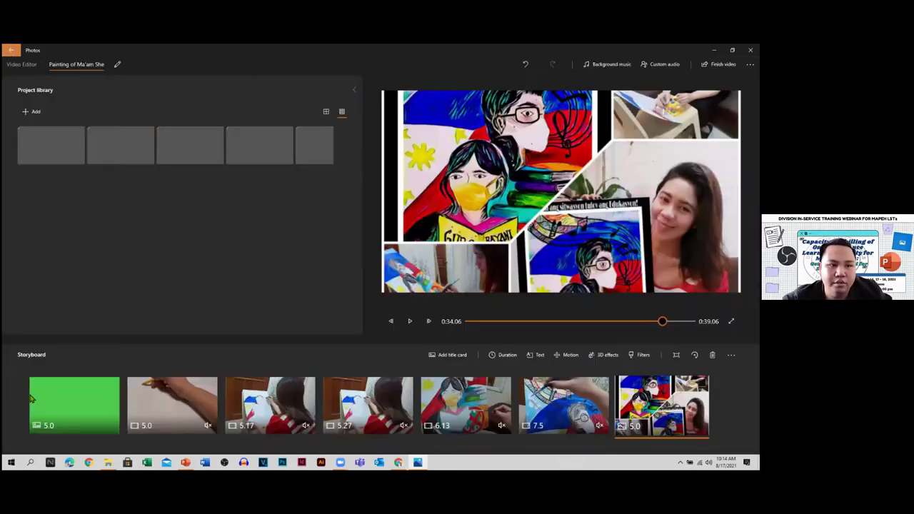
{"action": "left_click", "coordinate": [79, 414]}
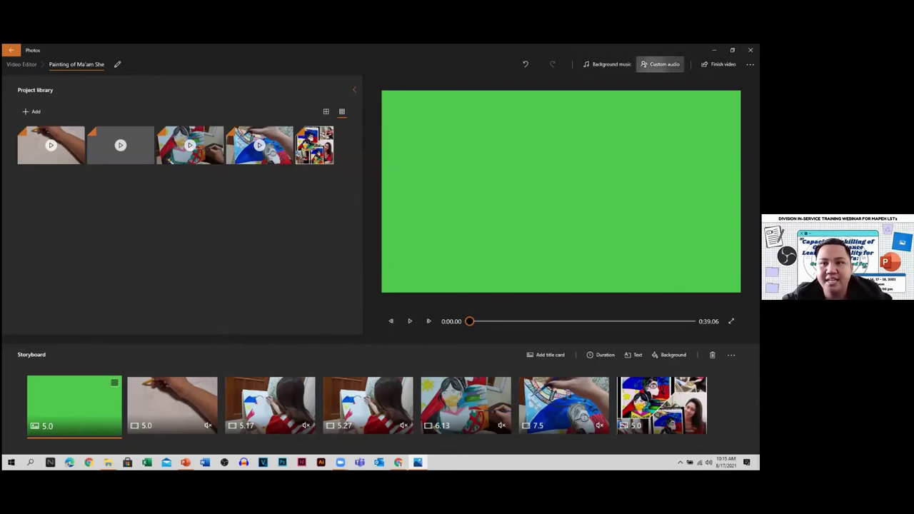
{"action": "left_click", "coordinate": [661, 64]}
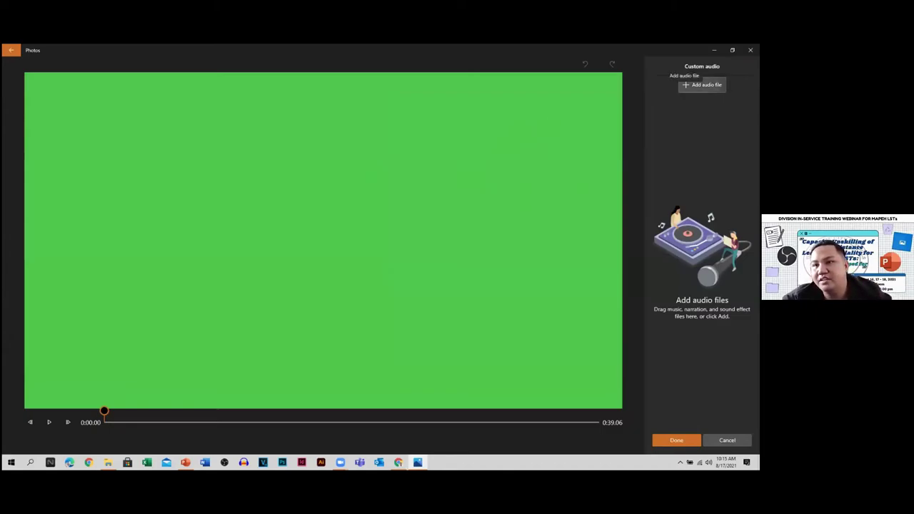
{"action": "left_click", "coordinate": [702, 85]}
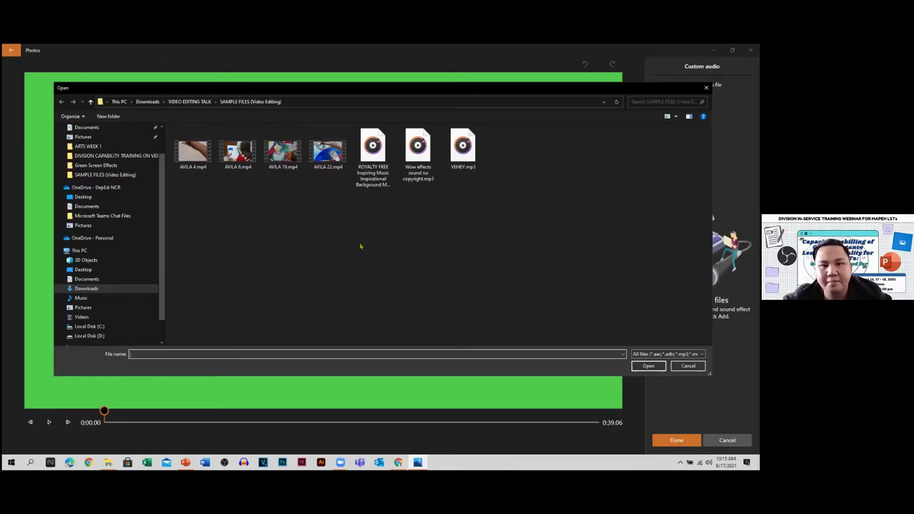
{"action": "left_click", "coordinate": [372, 156]}
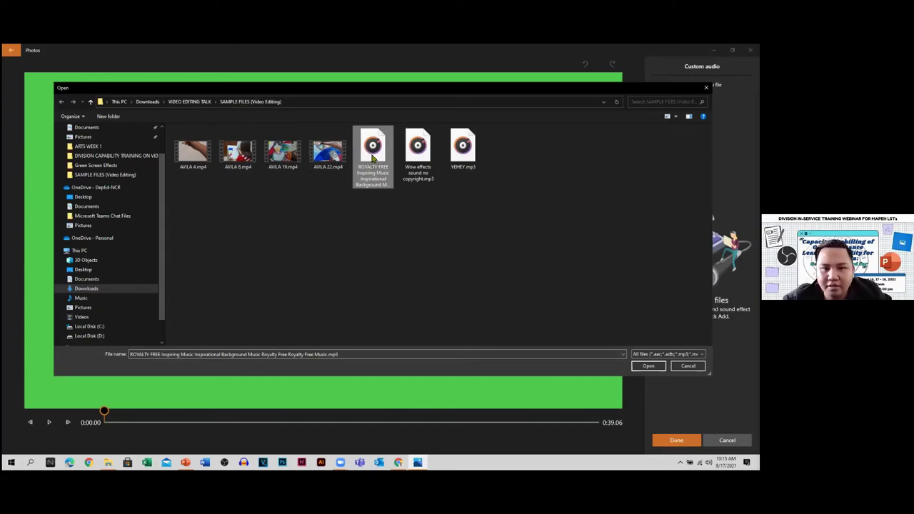
{"action": "left_click", "coordinate": [647, 366]}
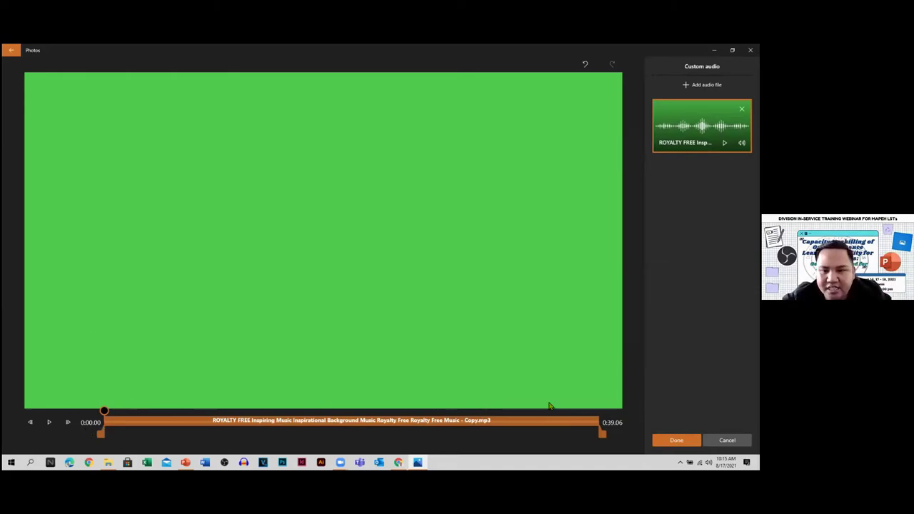
Step: Try shortening the inspirational music track from its end and from its start, and restore it to the full video length
{"action": "left_click_drag", "start_coordinate": [602, 437], "coordinate": [24, 442]}
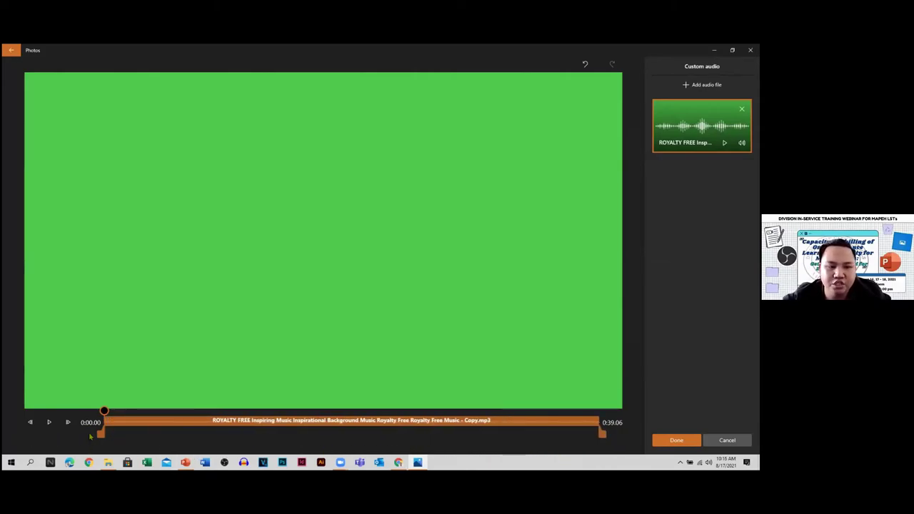
{"action": "left_click_drag", "start_coordinate": [101, 434], "coordinate": [217, 434]}
{"action": "left_click_drag", "start_coordinate": [119, 436], "coordinate": [100, 434]}
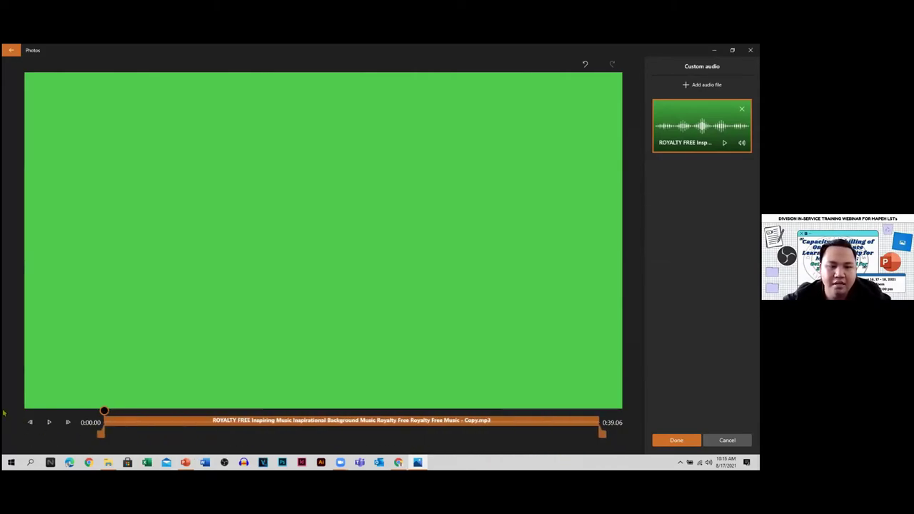
{"action": "mouse_move", "coordinate": [602, 434]}
{"action": "left_mouse_down"}
{"action": "mouse_move", "coordinate": [409, 434]}
{"action": "mouse_move", "coordinate": [602, 434]}
{"action": "left_mouse_up"}
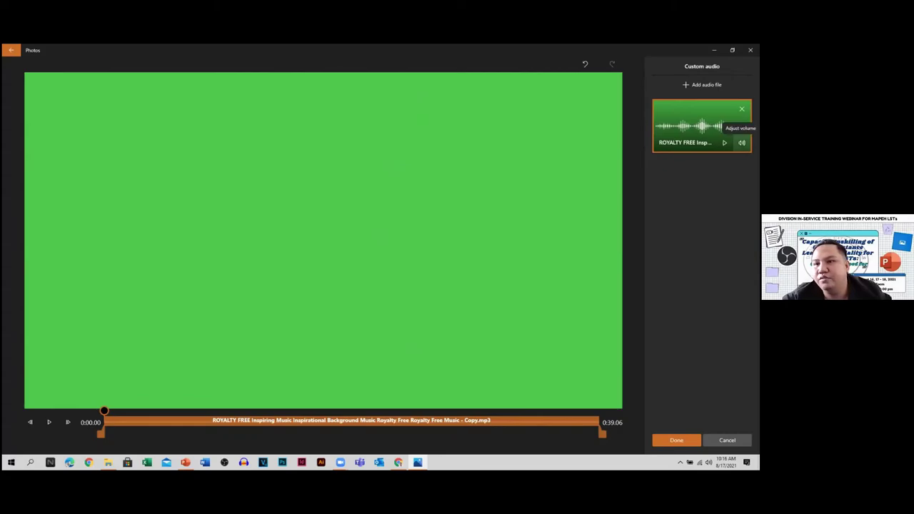
Step: Enable fade in and fade out for the inspirational music track and lower its volume to about half
{"action": "left_click", "coordinate": [741, 143]}
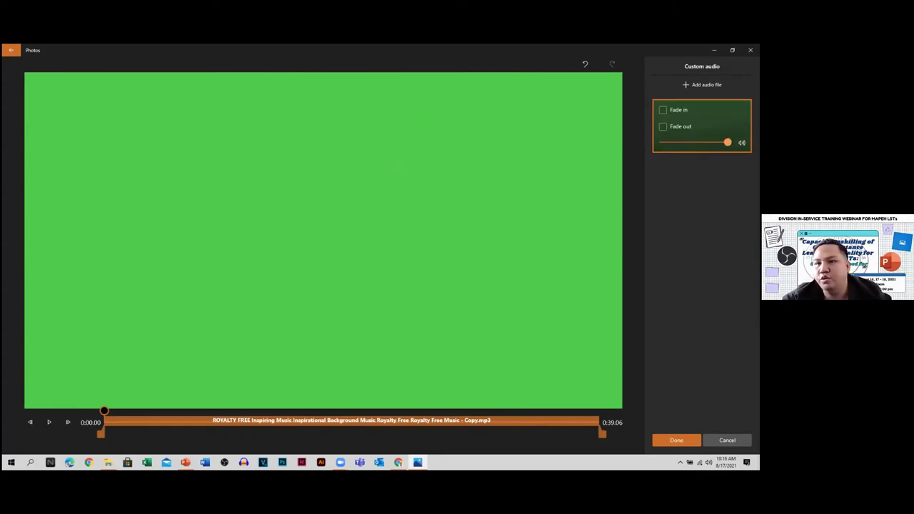
{"action": "left_click", "coordinate": [662, 110]}
{"action": "left_click", "coordinate": [662, 126]}
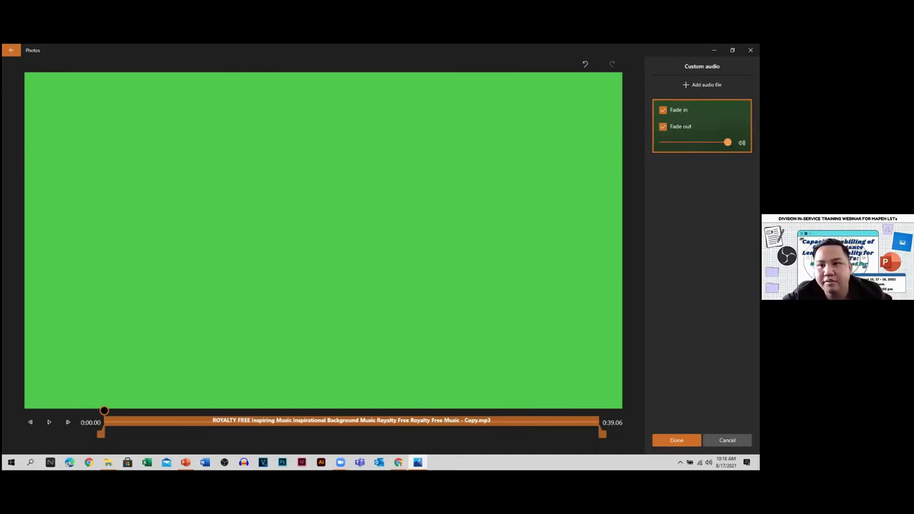
{"action": "left_click_drag", "start_coordinate": [728, 142], "coordinate": [695, 142]}
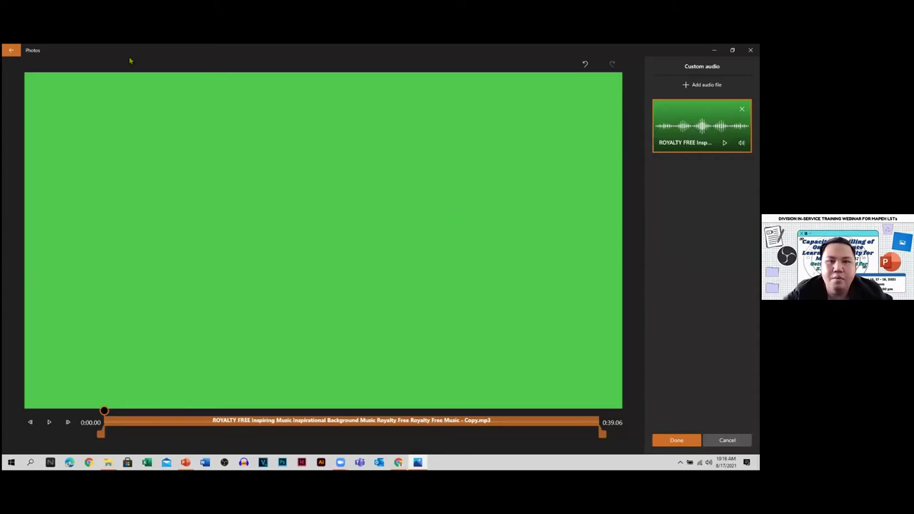
{"action": "left_click", "coordinate": [11, 50]}
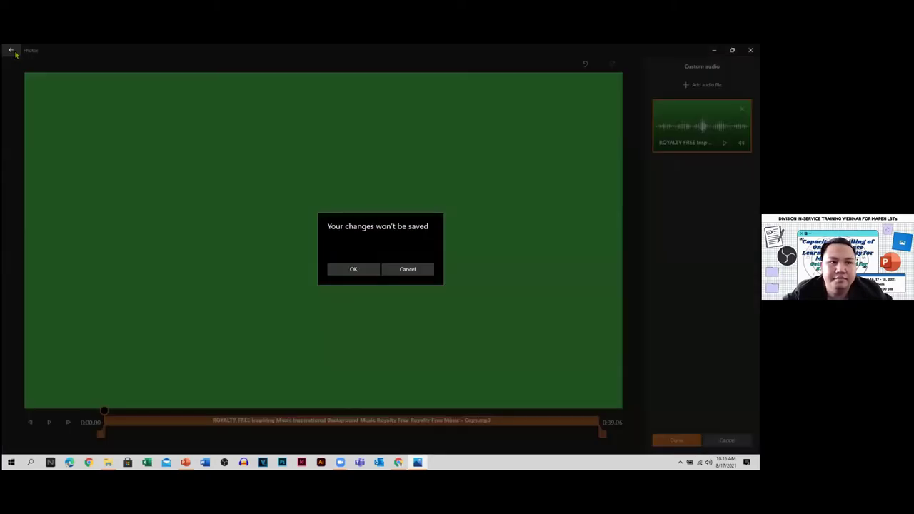
{"action": "left_click", "coordinate": [407, 270]}
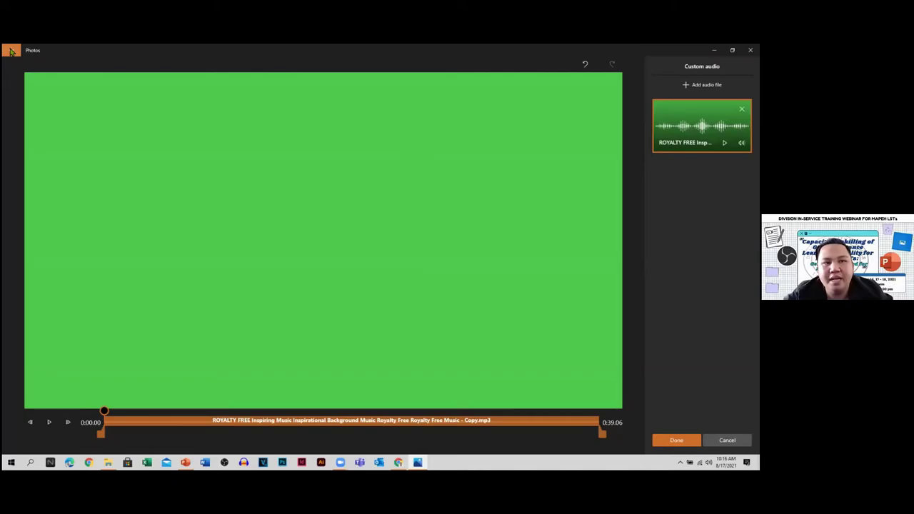
{"action": "left_click", "coordinate": [11, 50]}
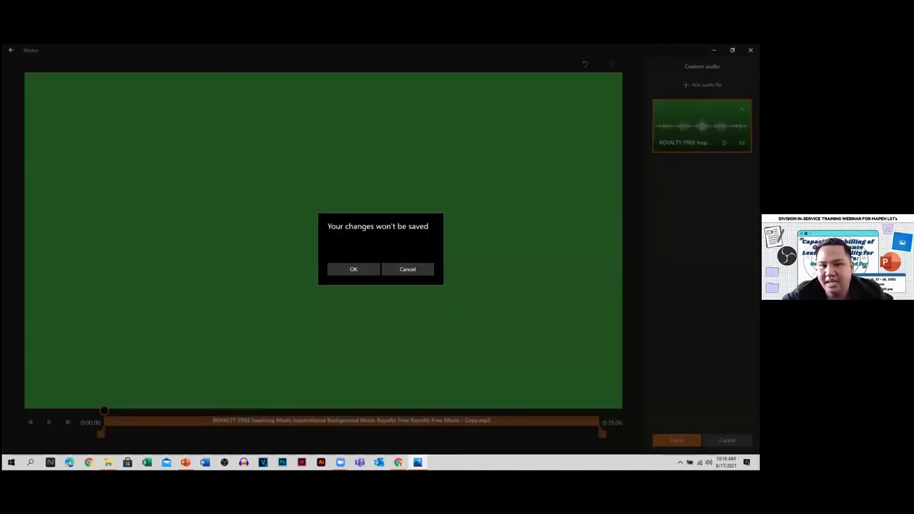
{"action": "left_click", "coordinate": [408, 269]}
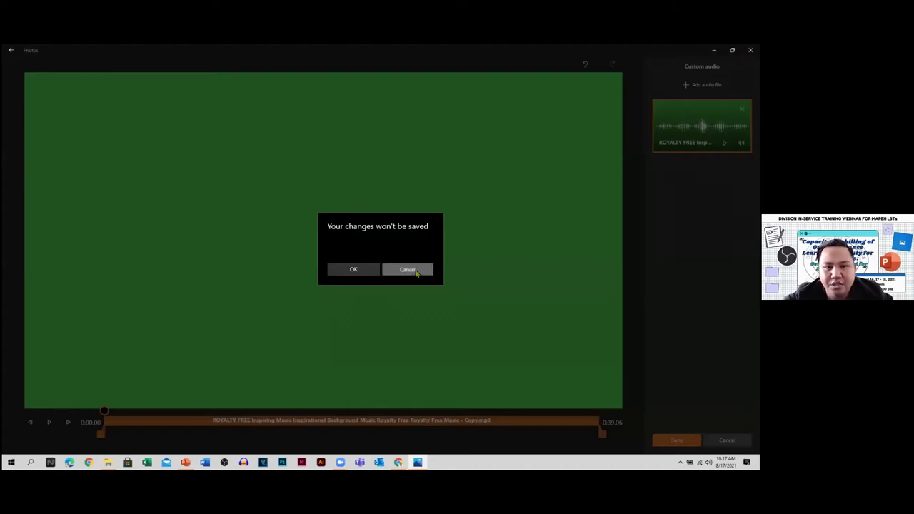
Step: Apply the custom audio and preview the start of the video into the first painting clip
{"action": "left_click", "coordinate": [676, 439]}
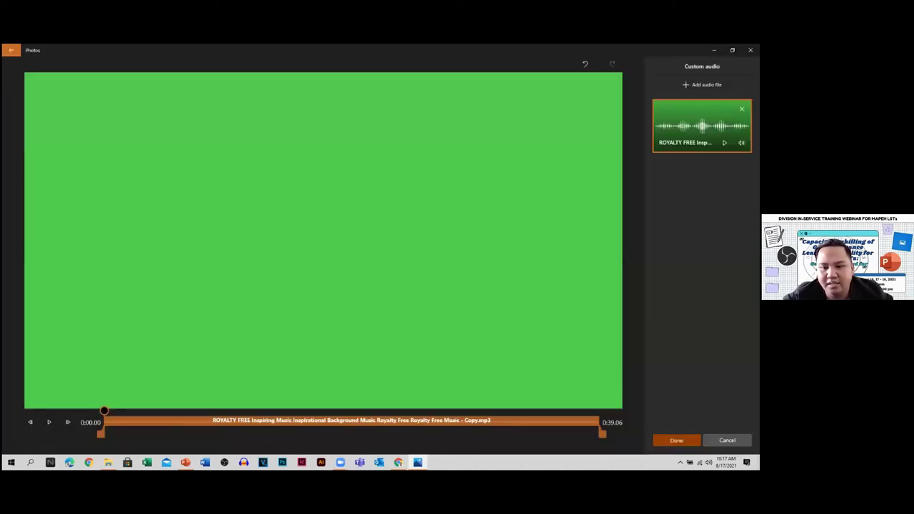
{"action": "left_click", "coordinate": [409, 321]}
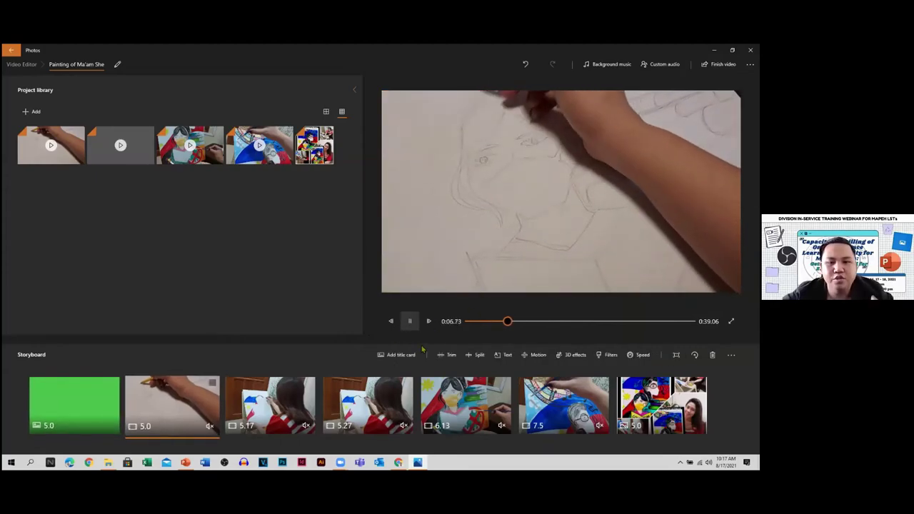
{"action": "left_click", "coordinate": [409, 321]}
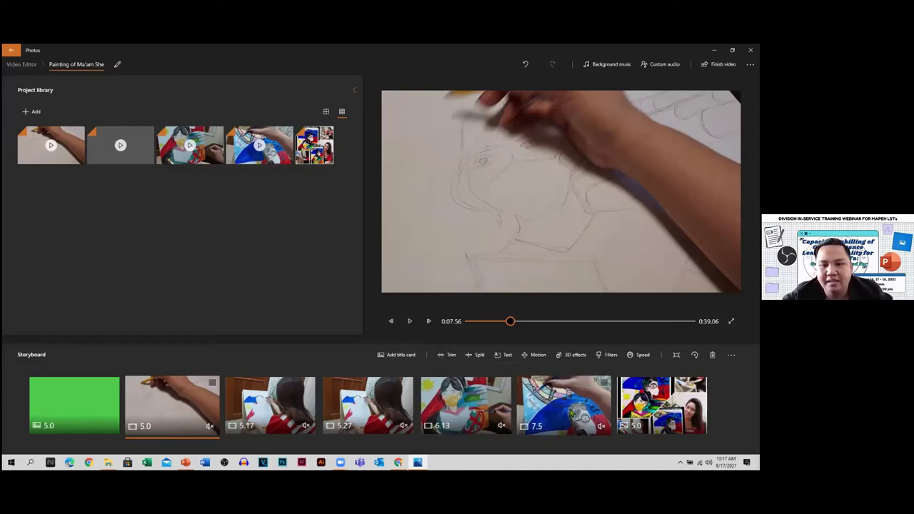
Step: Add "Wow effects sound no copyright.mp3" as custom audio at the start of the 7.5-second clip
{"action": "left_click", "coordinate": [571, 413]}
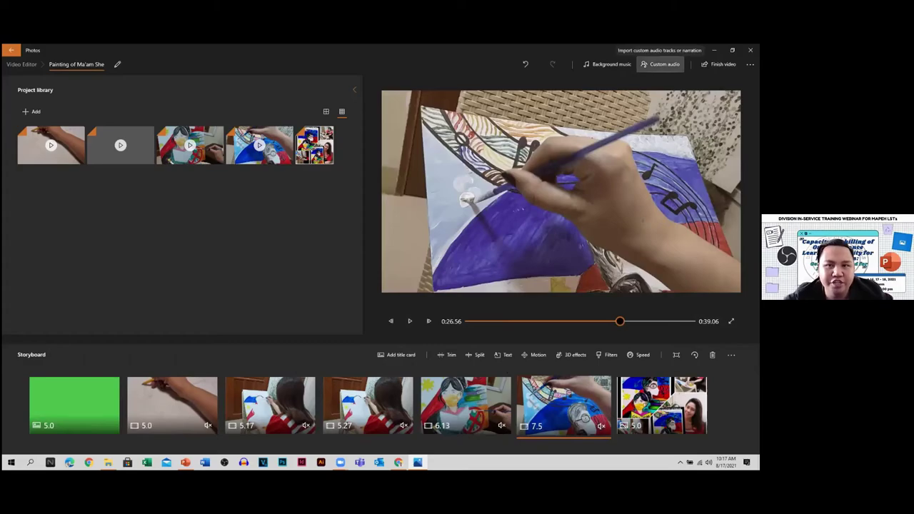
{"action": "left_click", "coordinate": [660, 64]}
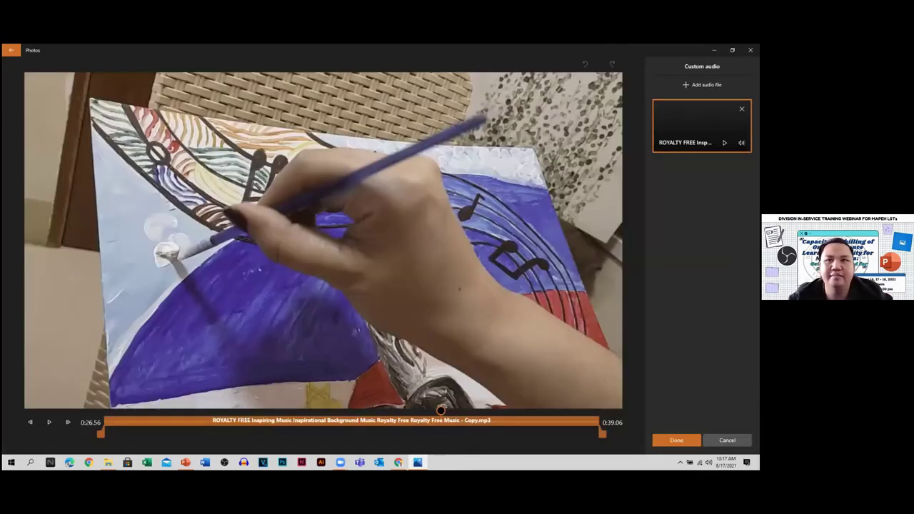
{"action": "left_click", "coordinate": [702, 84]}
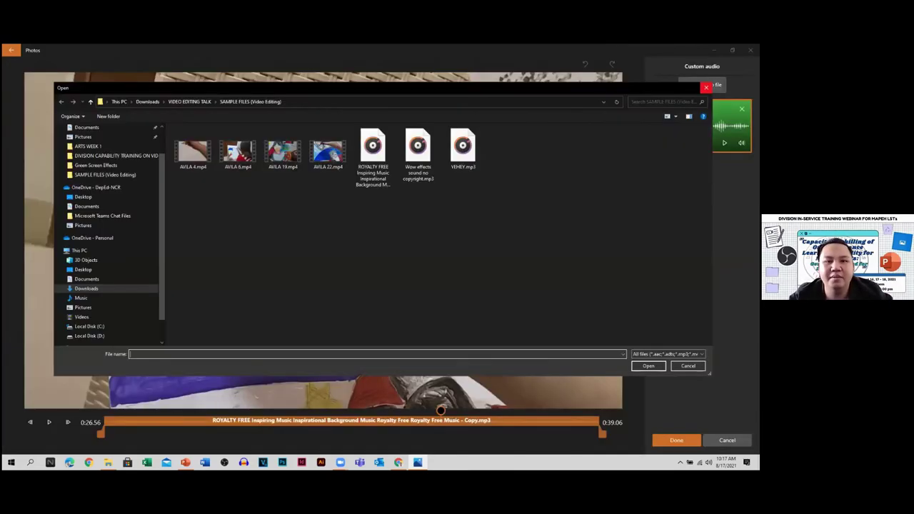
{"action": "left_click", "coordinate": [414, 153]}
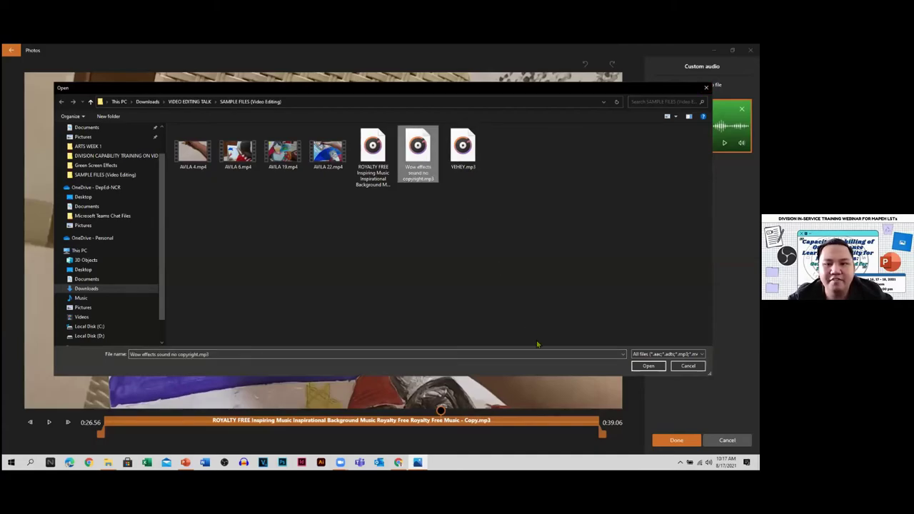
{"action": "left_click", "coordinate": [648, 365]}
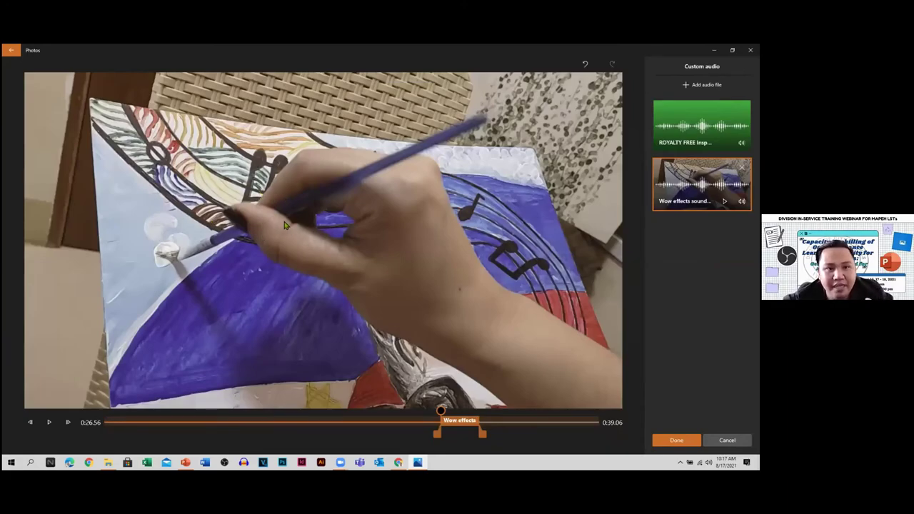
Step: Move the Wow effects sound to 0:21.40, where the "tuloy ang edukasyon" caption shows, preview it and apply the custom audio
{"action": "left_click_drag", "start_coordinate": [455, 419], "coordinate": [539, 426]}
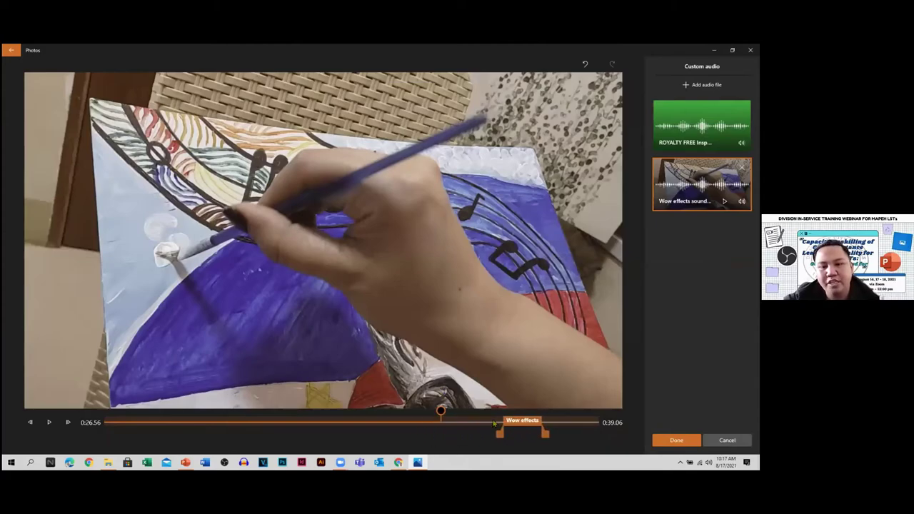
{"action": "left_click_drag", "start_coordinate": [440, 412], "coordinate": [507, 413]}
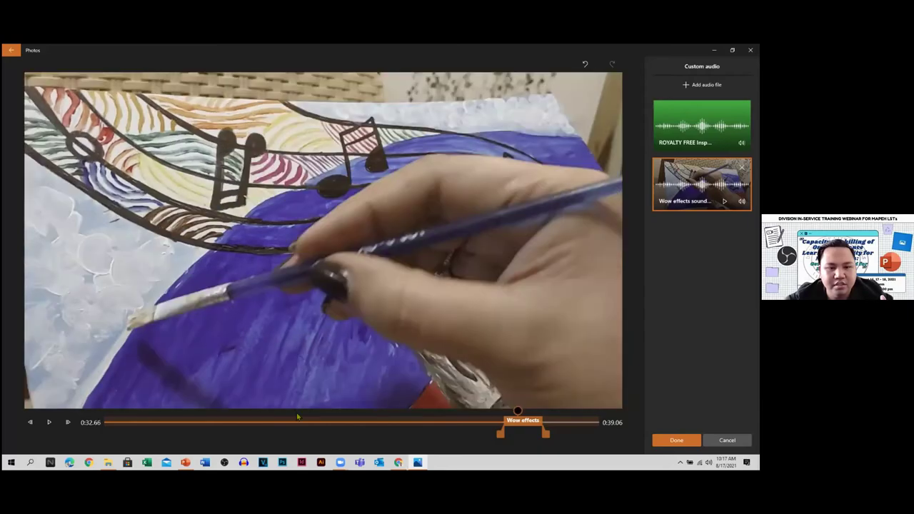
{"action": "left_click", "coordinate": [309, 417]}
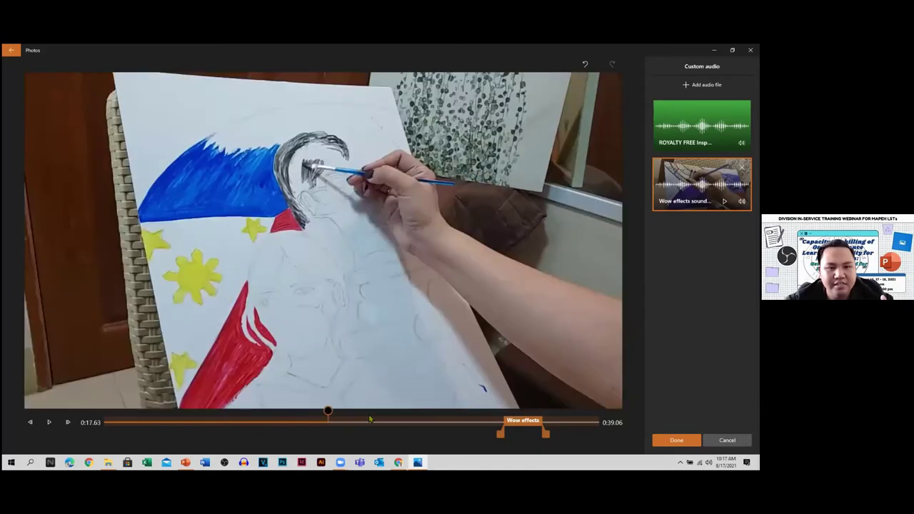
{"action": "left_click", "coordinate": [384, 419]}
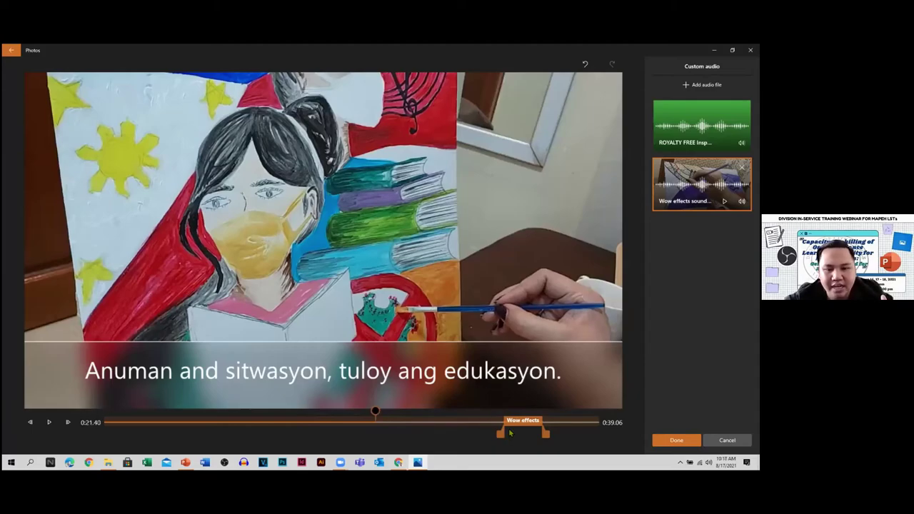
{"action": "mouse_move", "coordinate": [508, 420]}
{"action": "left_mouse_down"}
{"action": "mouse_move", "coordinate": [400, 415]}
{"action": "mouse_move", "coordinate": [385, 424]}
{"action": "mouse_move", "coordinate": [377, 416]}
{"action": "left_mouse_up"}
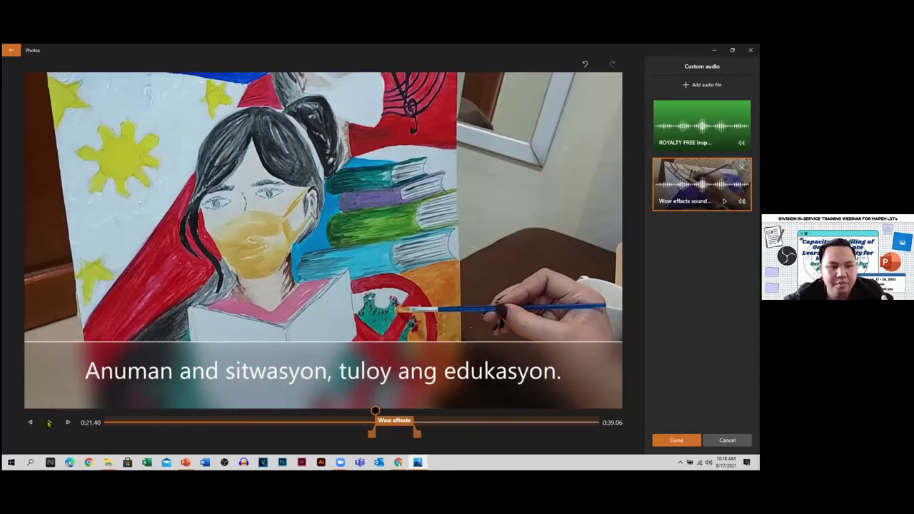
{"action": "left_click", "coordinate": [49, 422]}
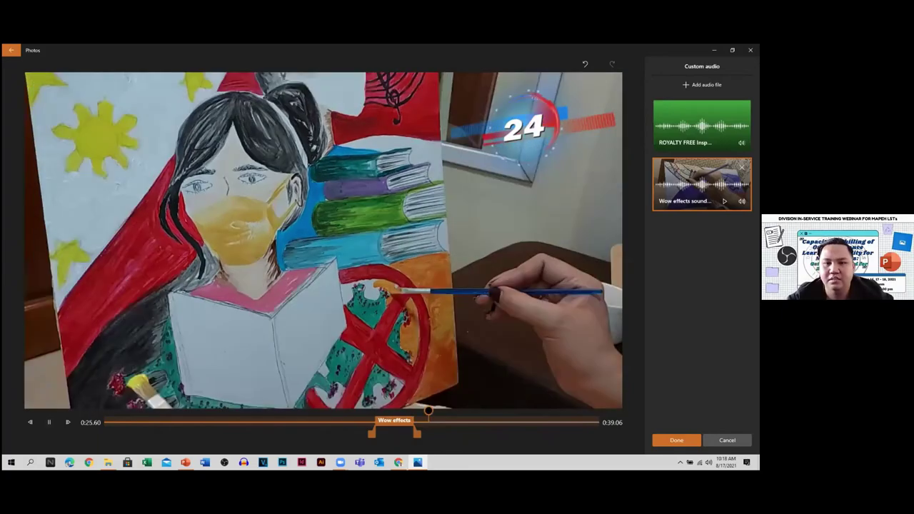
{"action": "left_click", "coordinate": [676, 440]}
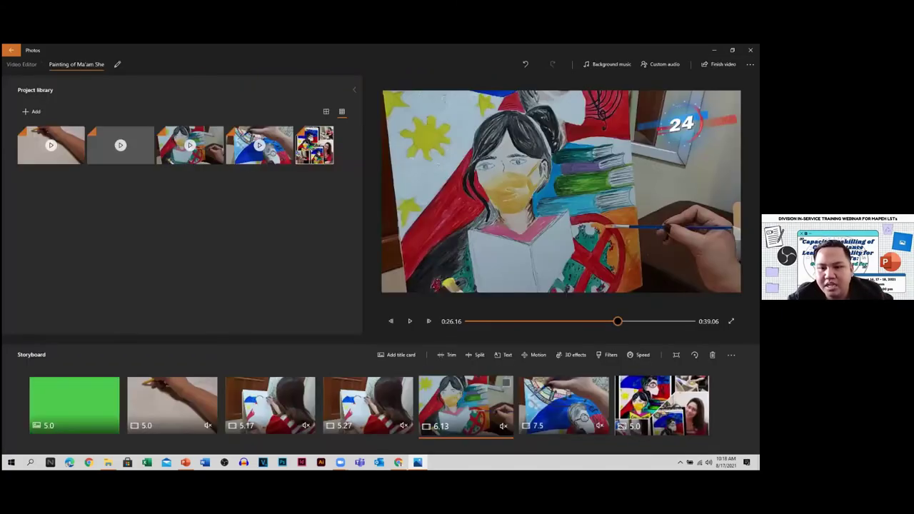
Step: Add YEHEY.mp3 as custom audio at the final collage photo, apply it and play that photo to the end
{"action": "left_click", "coordinate": [661, 404]}
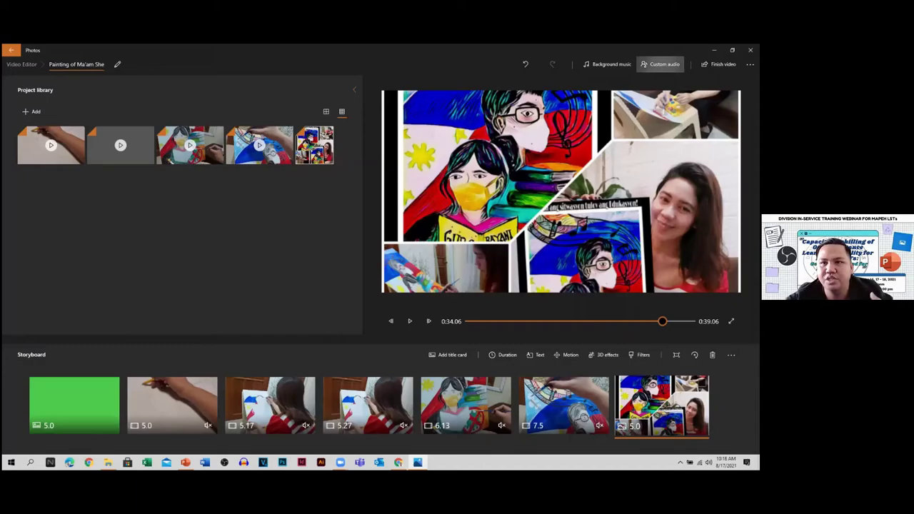
{"action": "left_click", "coordinate": [660, 64]}
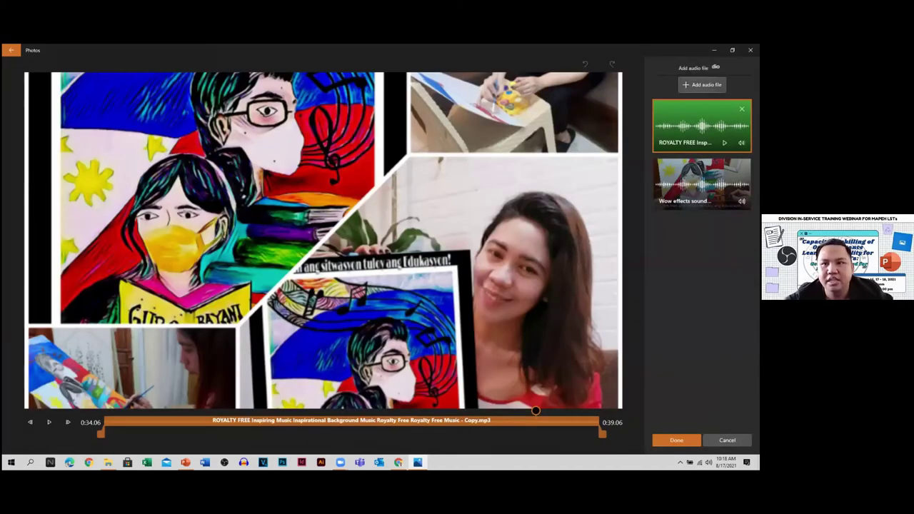
{"action": "left_click", "coordinate": [702, 85]}
{"action": "left_click", "coordinate": [463, 147]}
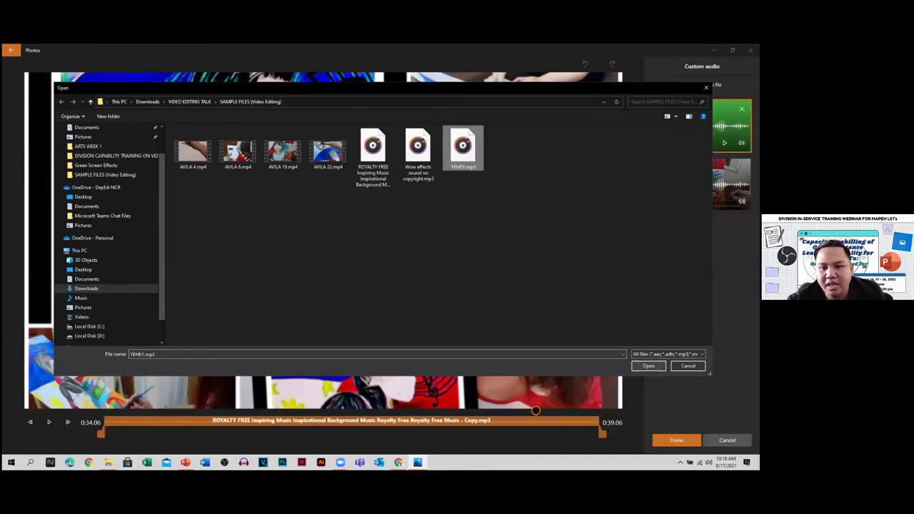
{"action": "left_click", "coordinate": [648, 365]}
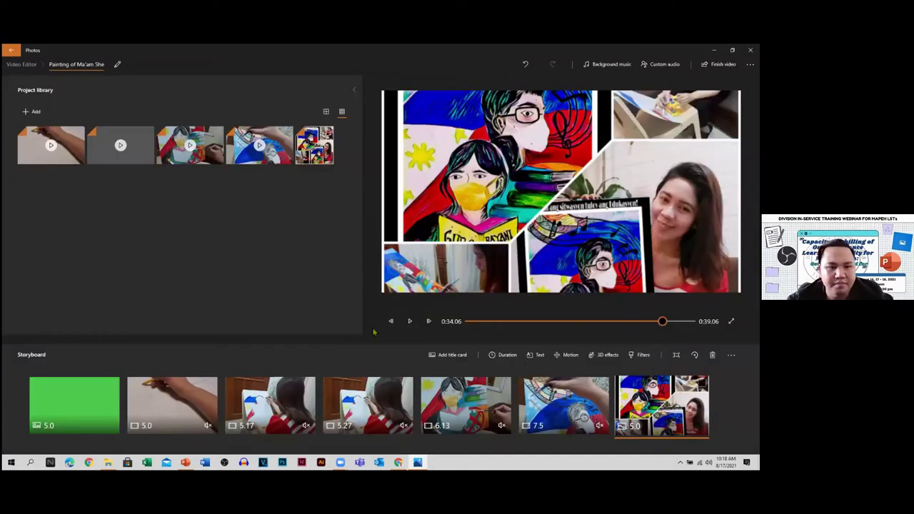
{"action": "left_click", "coordinate": [412, 321]}
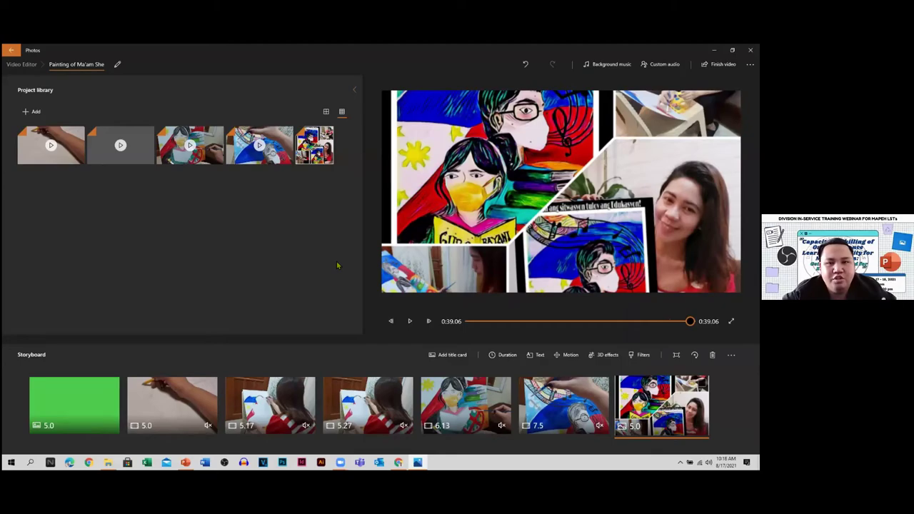
Step: Switch to the PowerPoint slide show and advance from the Editing Proper slide to the next section
{"action": "key", "text": "alt+Tab"}
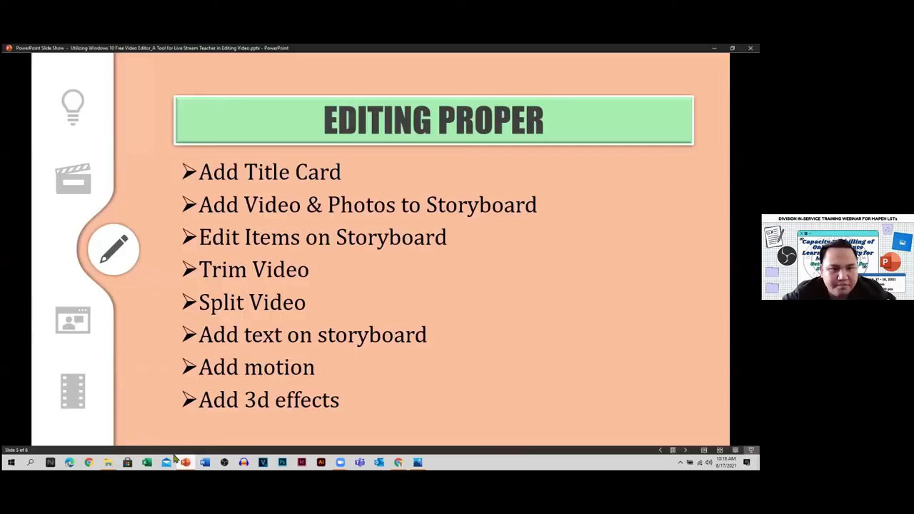
{"action": "left_click", "coordinate": [80, 331]}
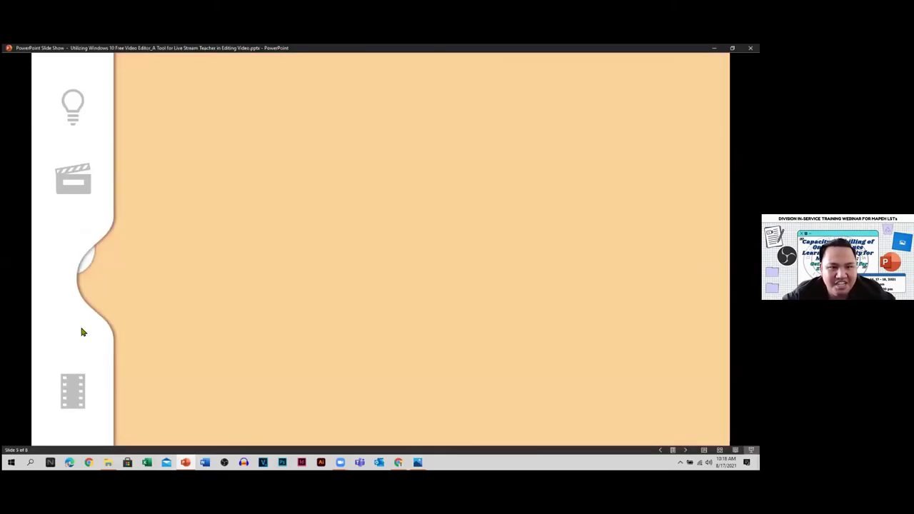